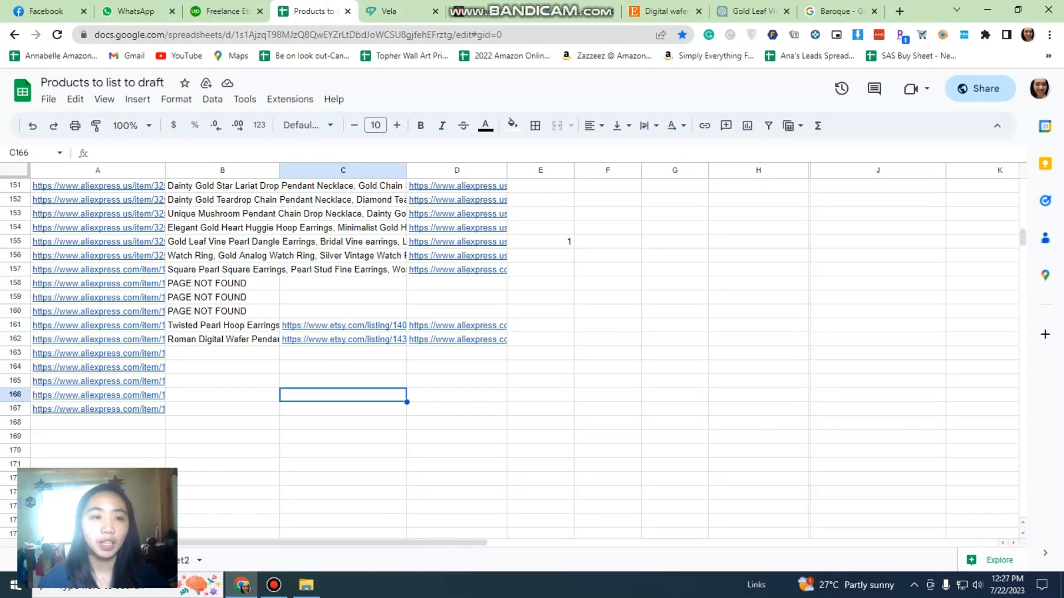
- Open the AliExpress product link in cell A163 of the product sheet and bring its title and colour variants into view
scroll(498, 354, up, 3)
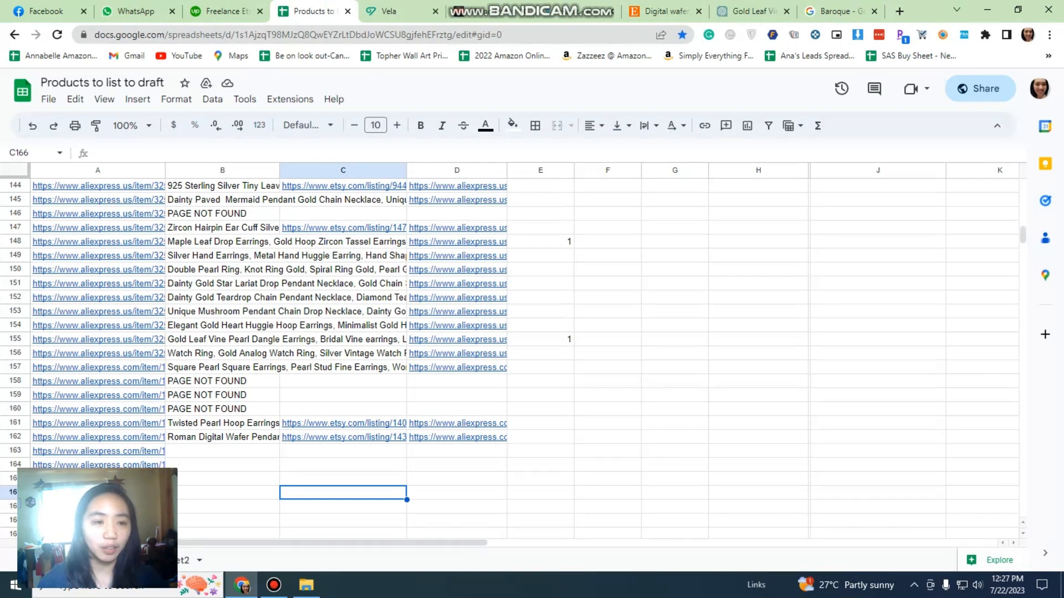
scroll(344, 355, down, 2)
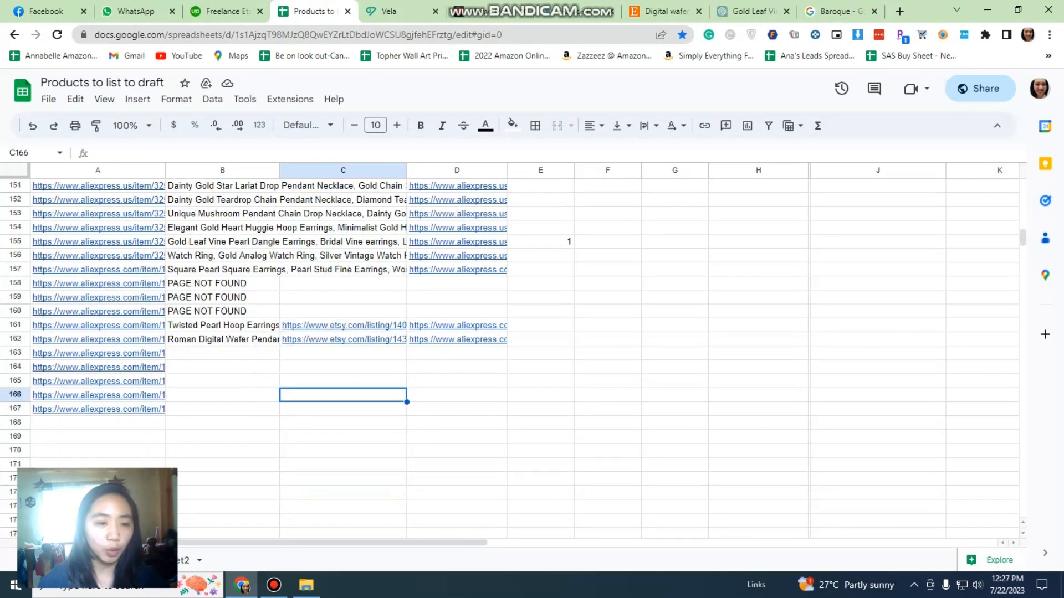
click(99, 354)
click(128, 374)
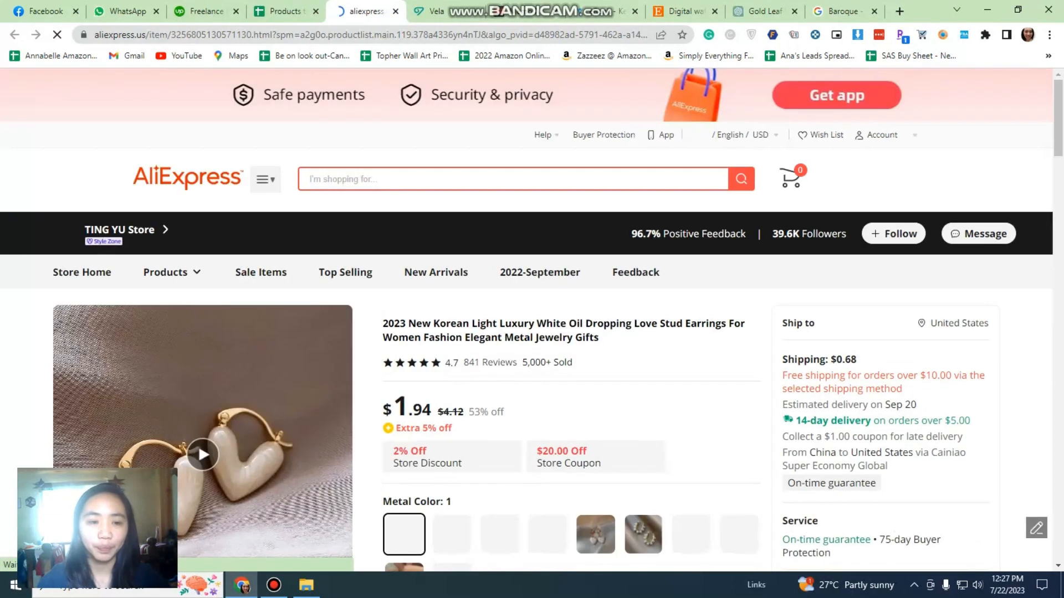
scroll(528, 321, down, 2)
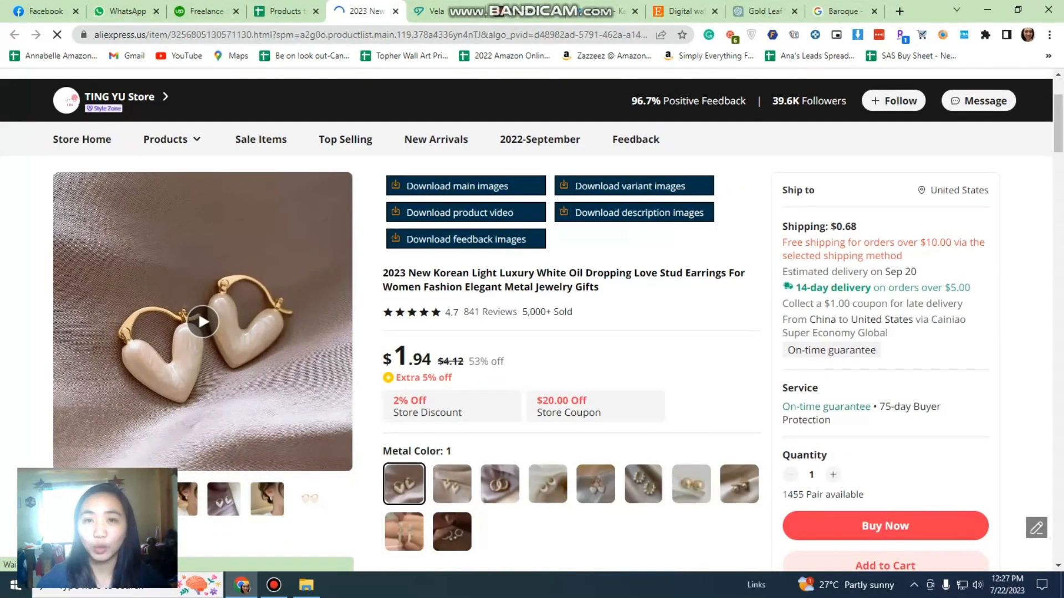
- Switch to Etsy and look through the search results for Digital Wafer Pendant Necklace
click(686, 11)
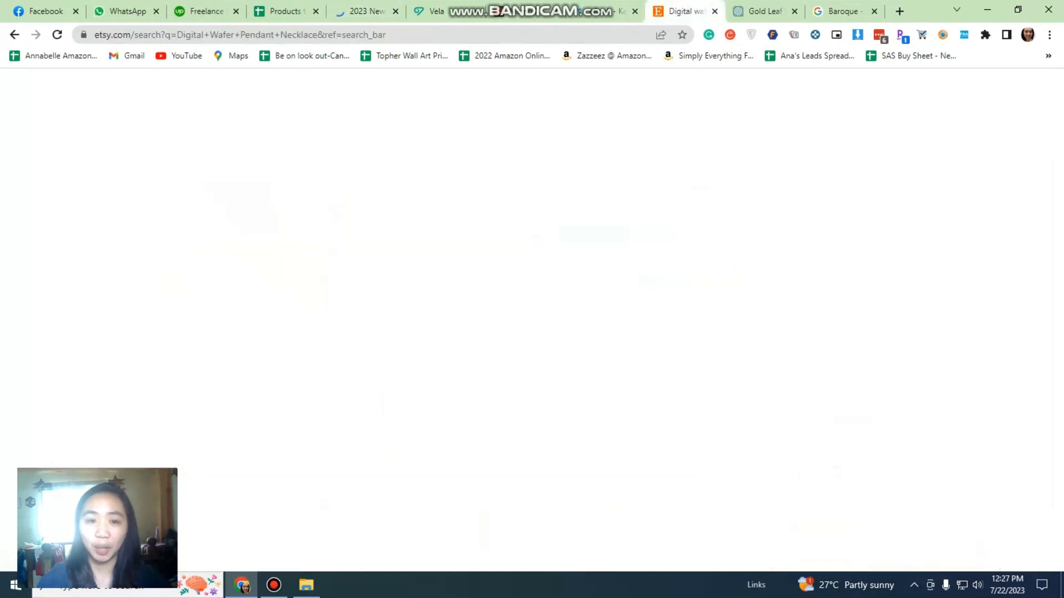
scroll(663, 260, up, 6)
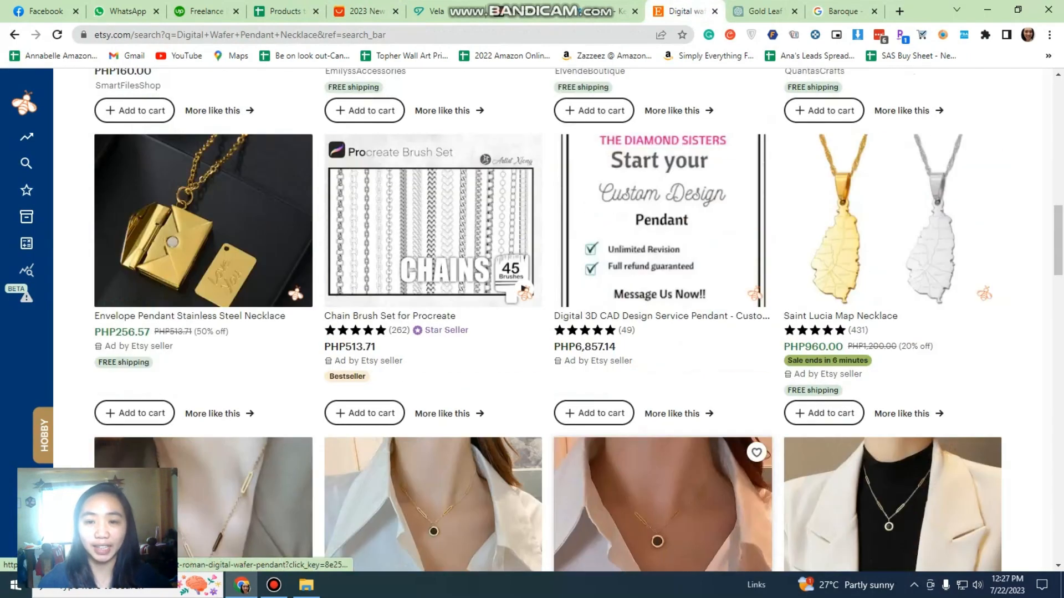
scroll(594, 281, down, 8)
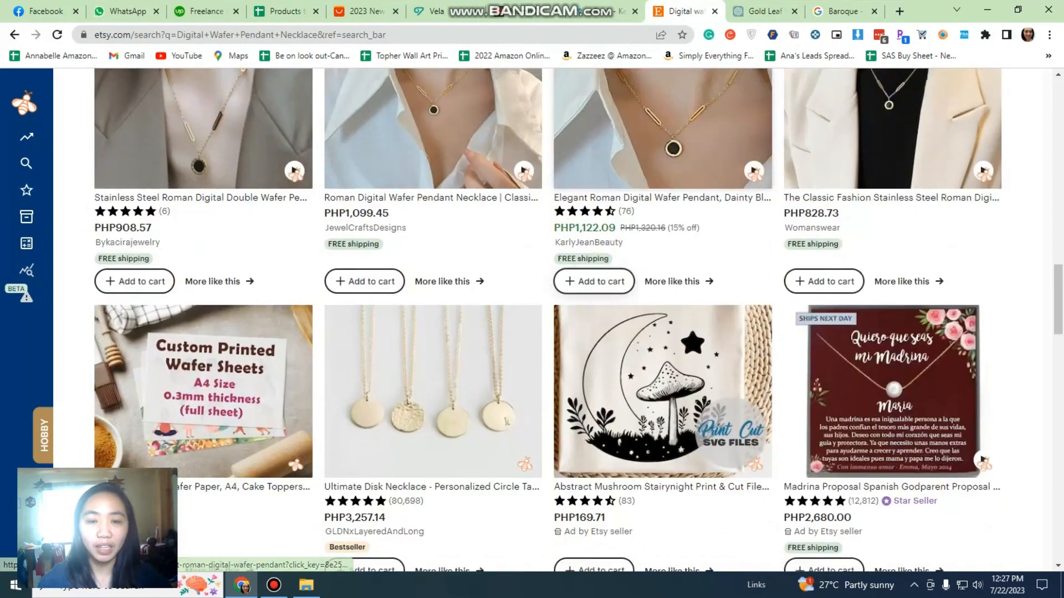
scroll(610, 388, up, 10)
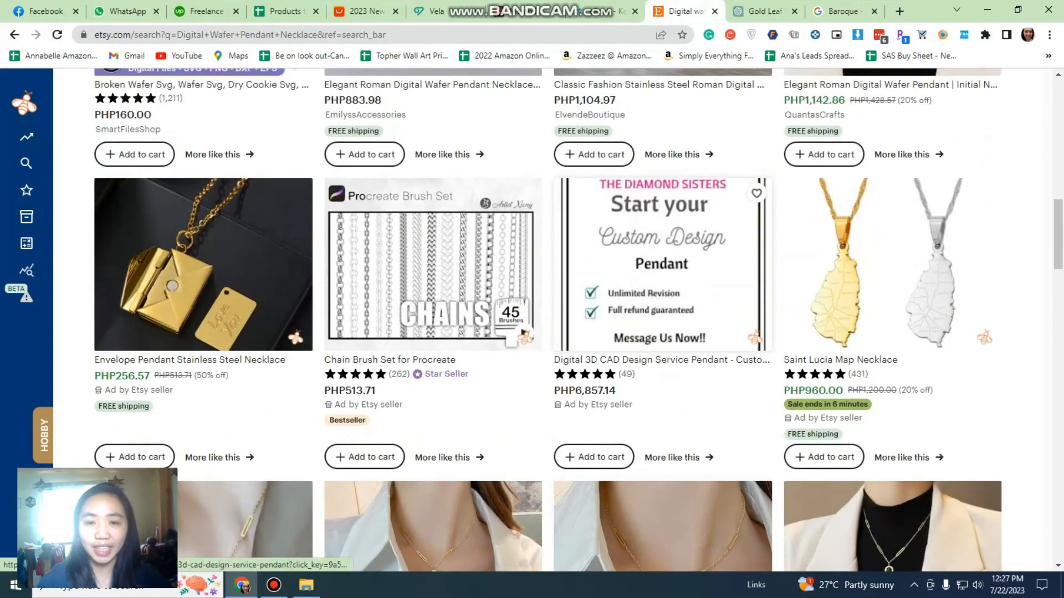
scroll(663, 388, up, 14)
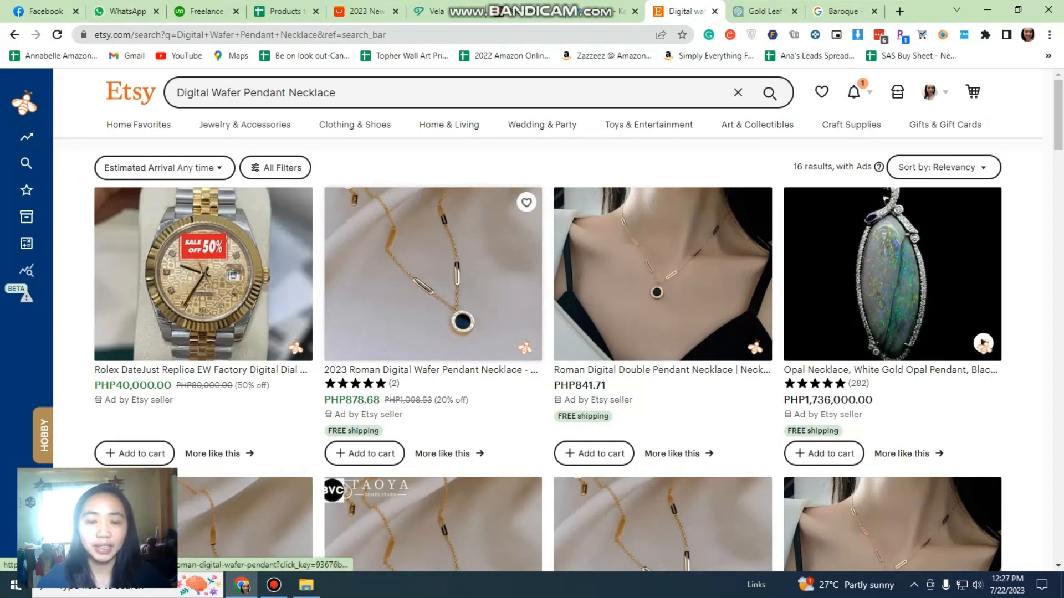
scroll(432, 277, down, 3)
scroll(432, 277, up, 3)
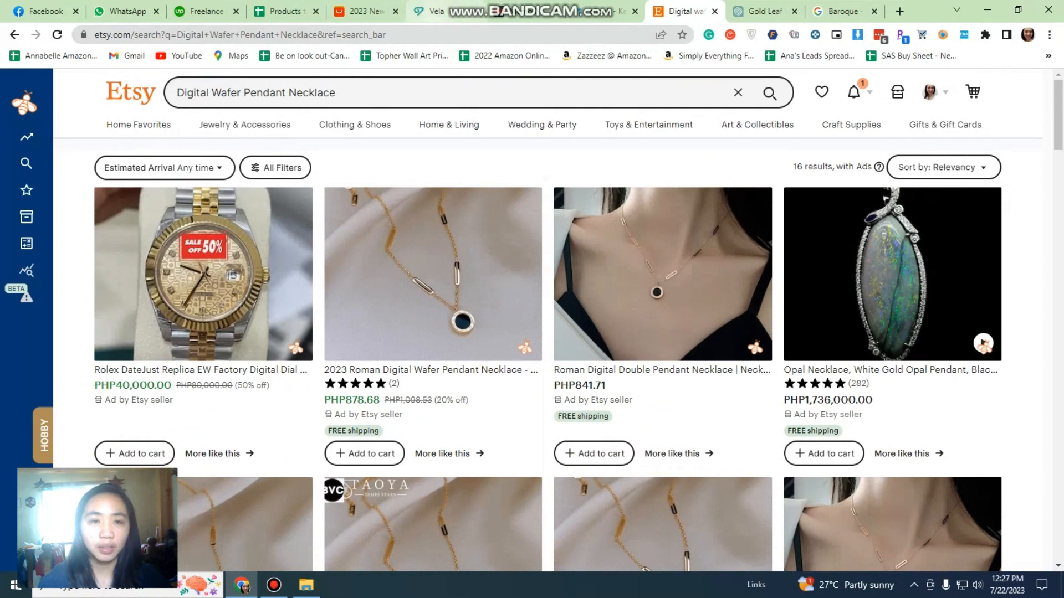
- Delete today's images, download (12) to download (22), from the Downloads folder in File Explorer
click(363, 11)
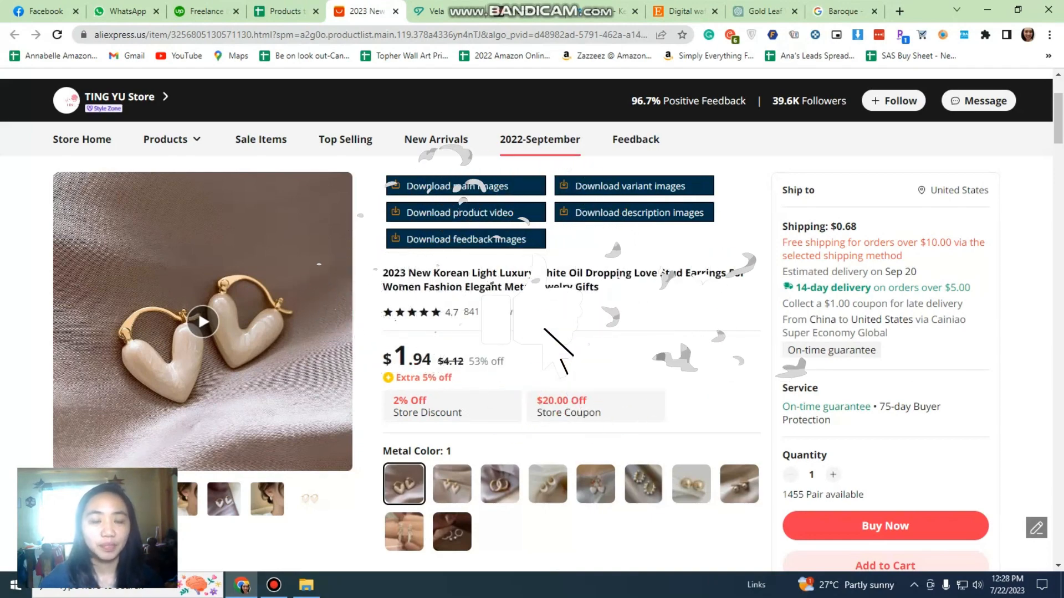
scroll(532, 322, down, 2)
scroll(532, 321, up, 2)
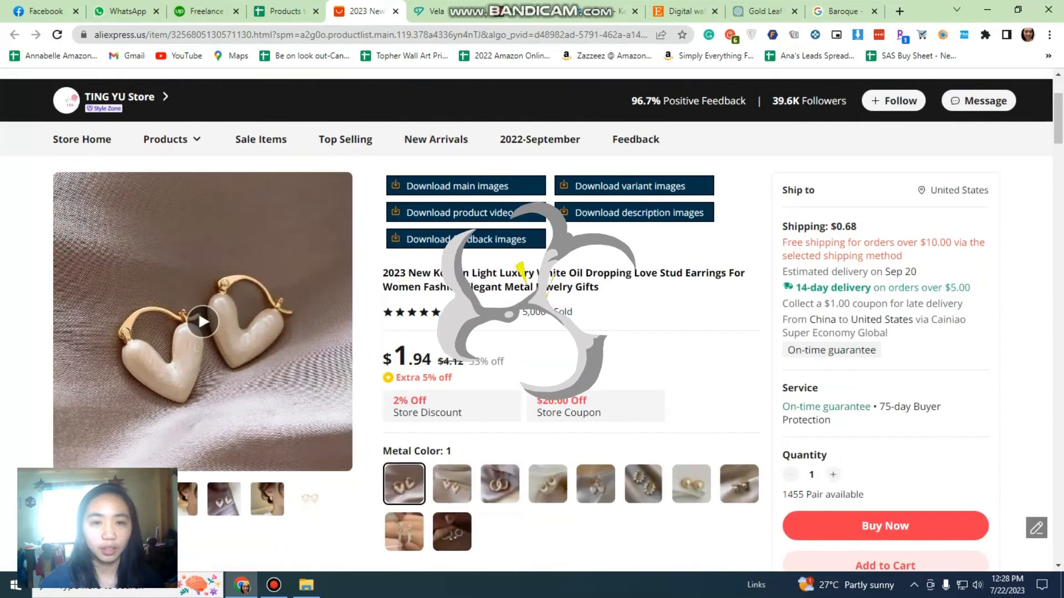
click(306, 584)
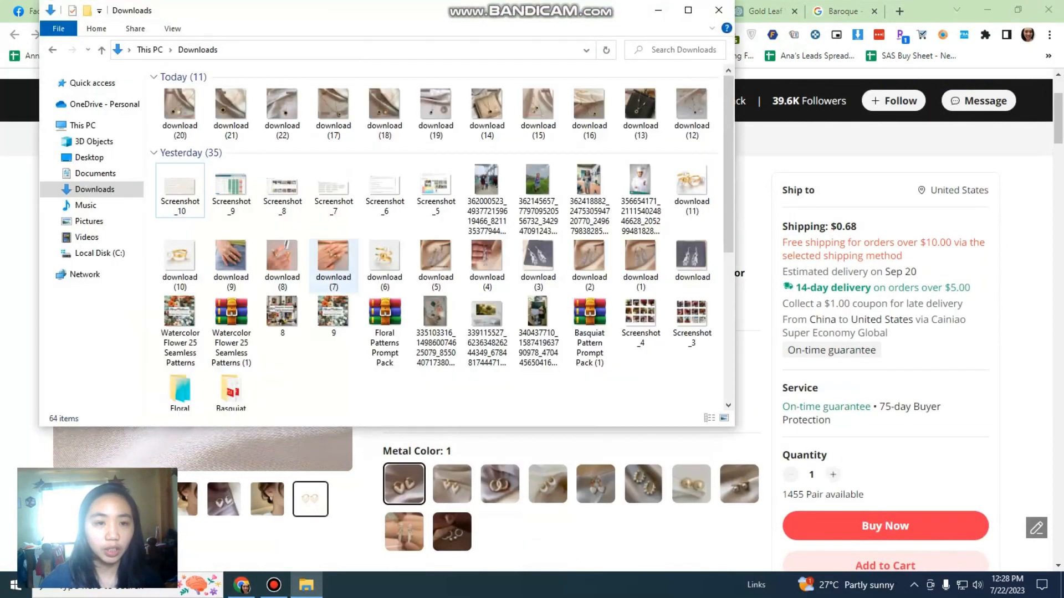
drag(151, 107, 691, 113)
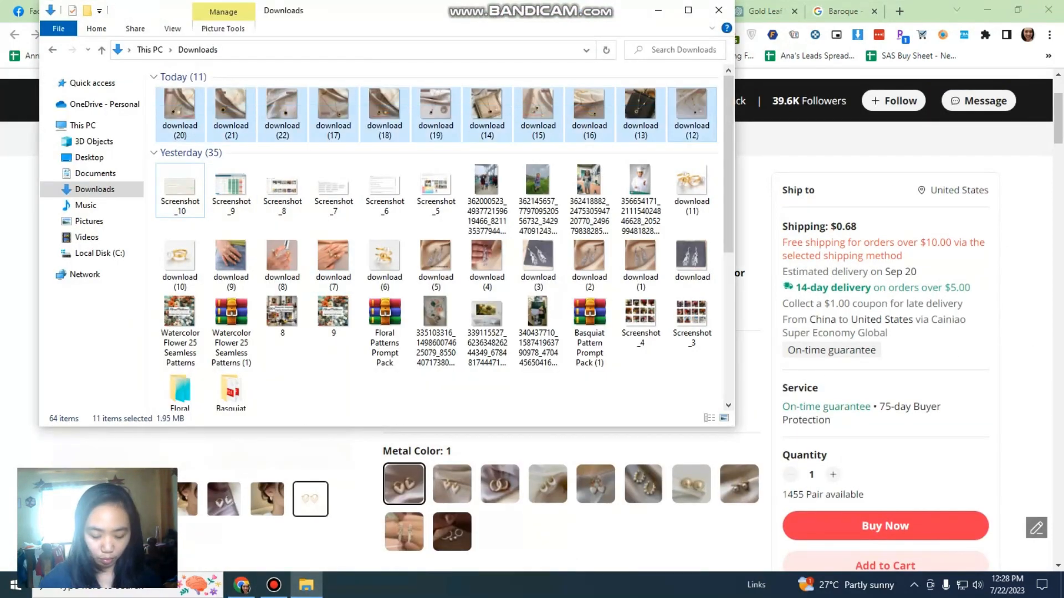
key(Delete)
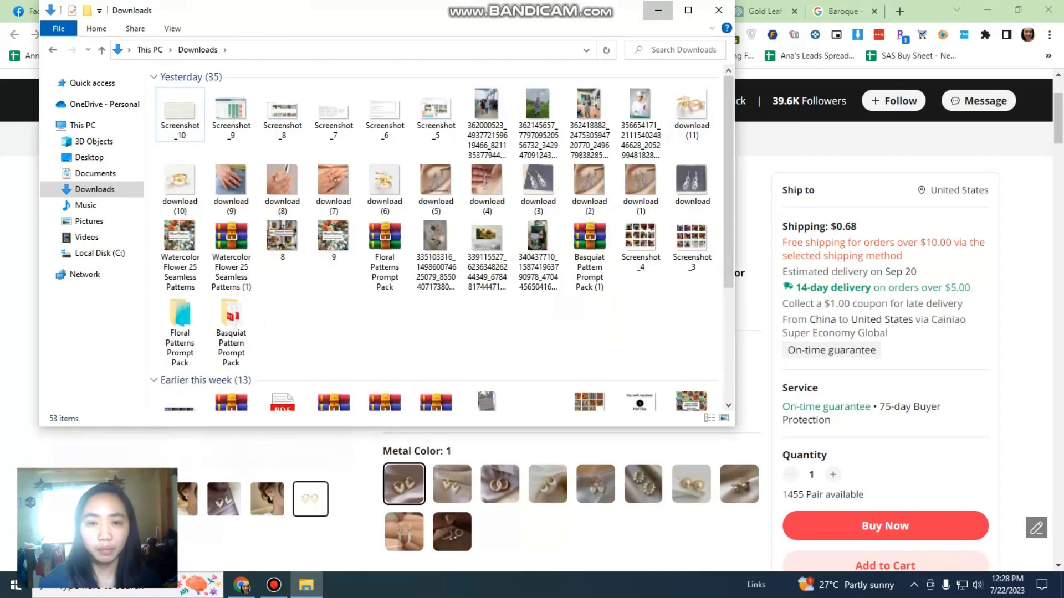
click(659, 10)
- Download the main images of the AliExpress heart earrings and preview Metal Color 2, returning to Metal Color 1
click(466, 187)
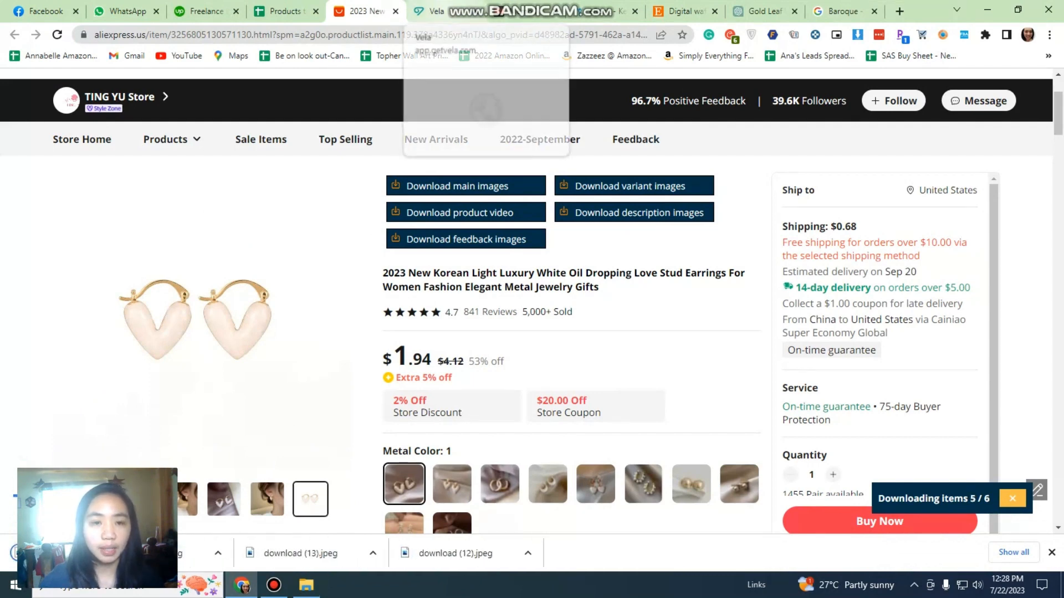
scroll(526, 300, down, 2)
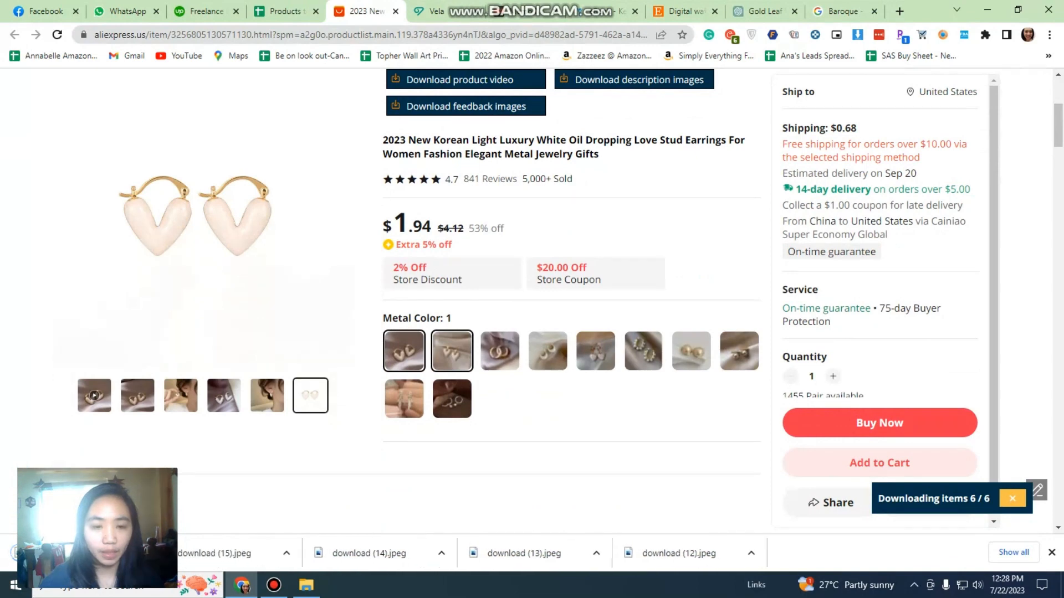
click(452, 352)
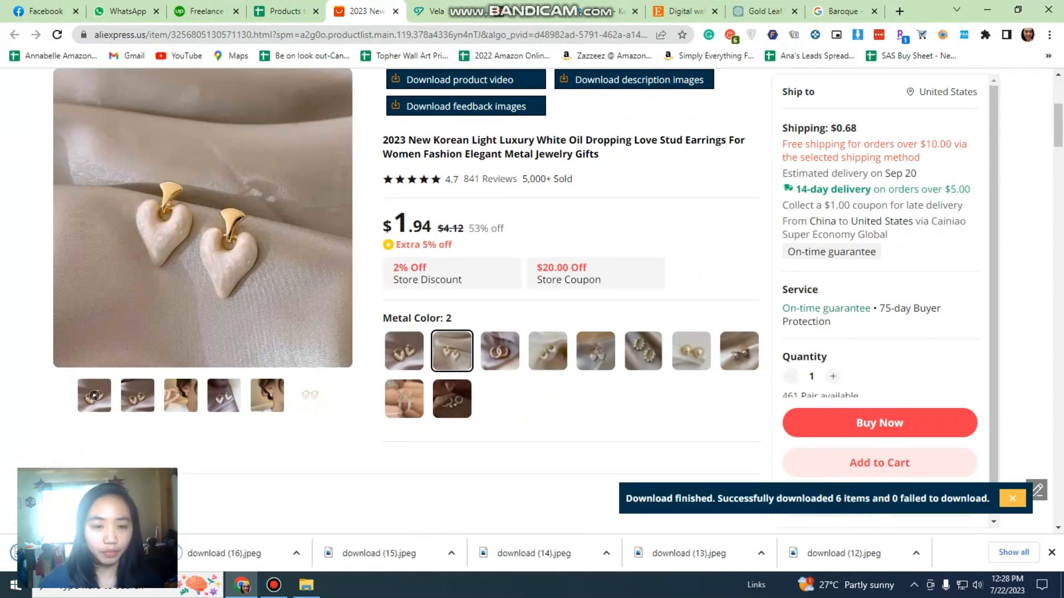
click(404, 351)
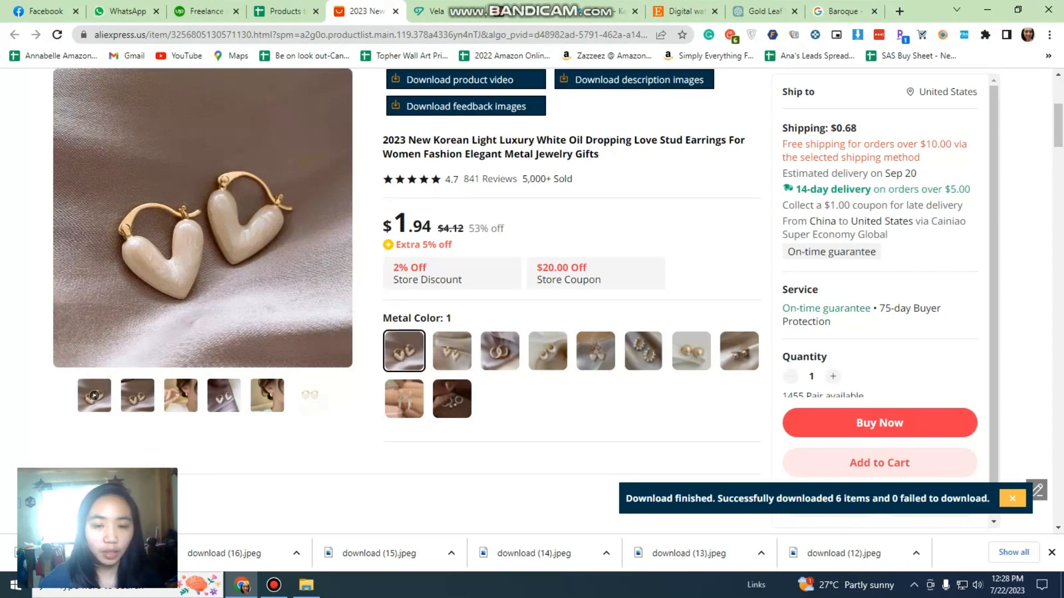
scroll(532, 277, up, 1)
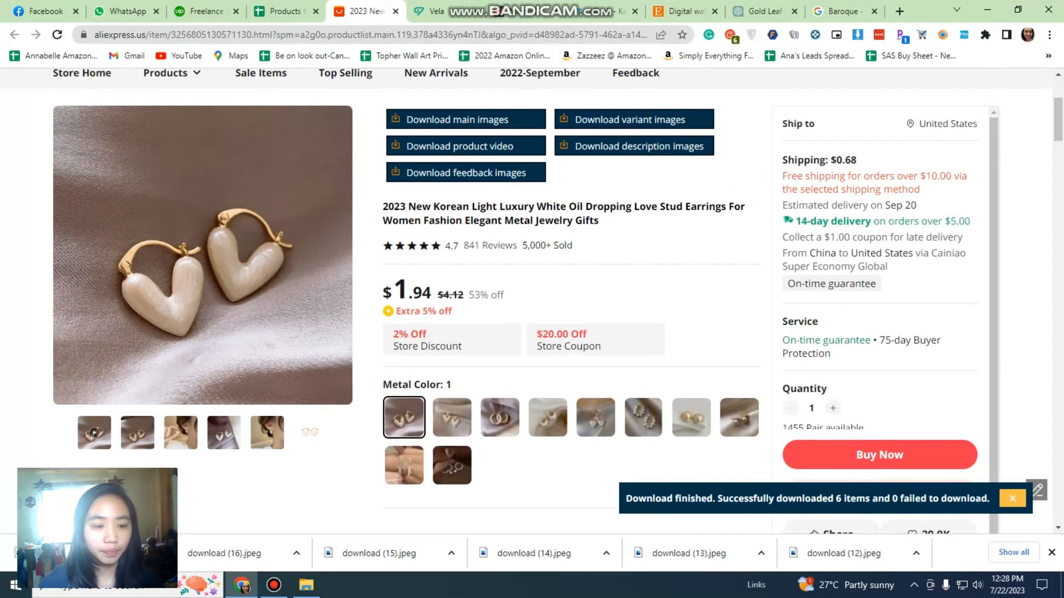
- Switch to Vela and create a new listing from scratch for the ValcroCrafts shop
click(435, 11)
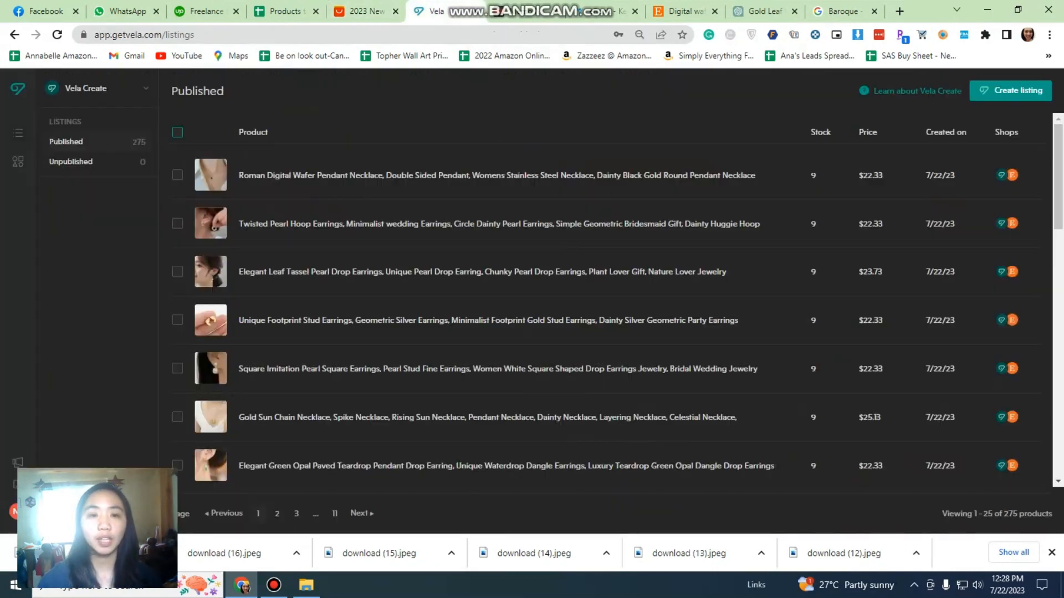
click(1010, 91)
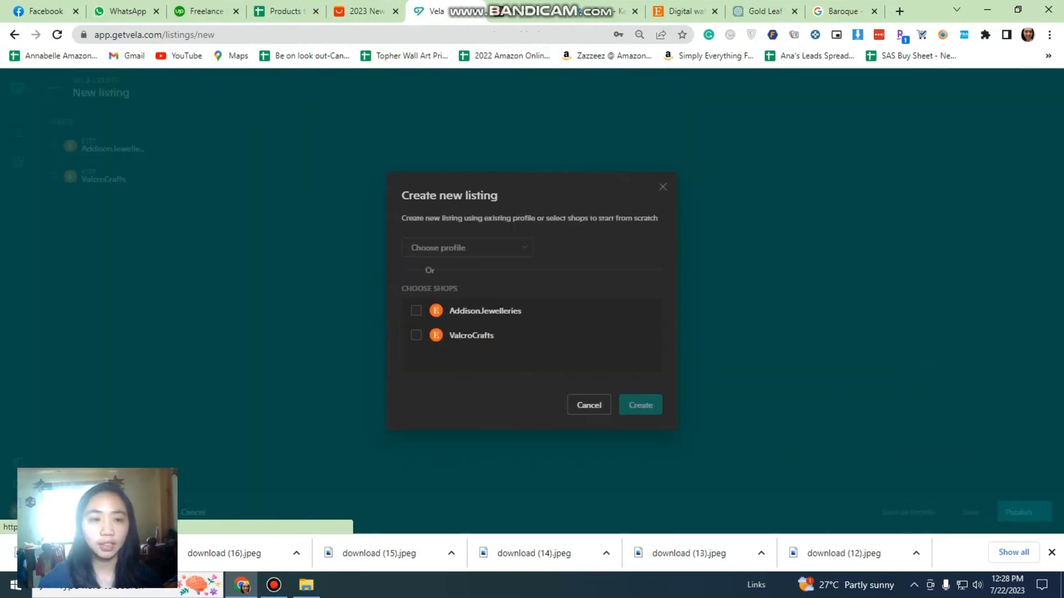
click(416, 336)
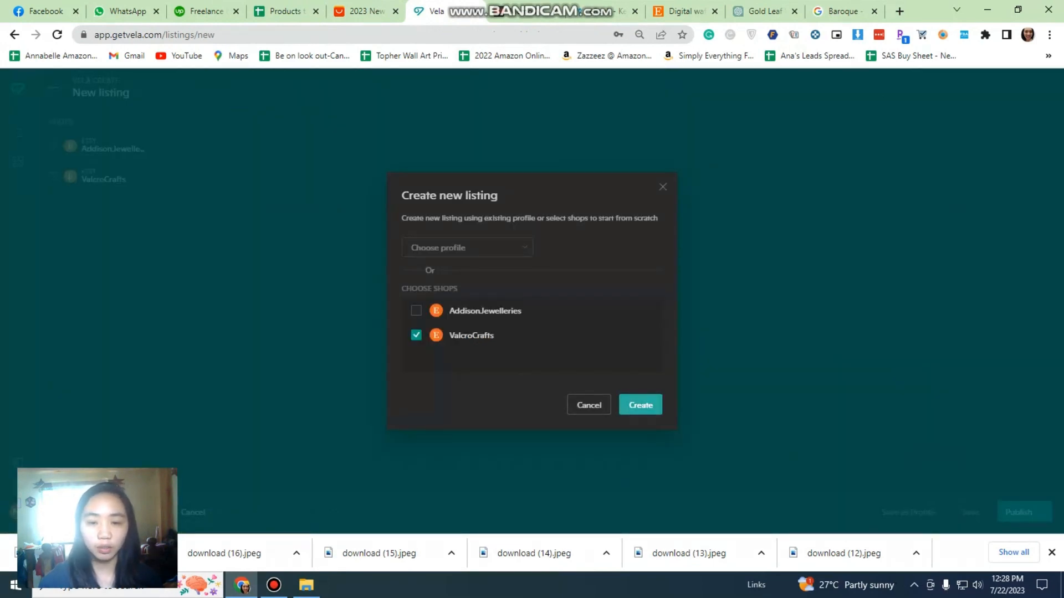
click(641, 405)
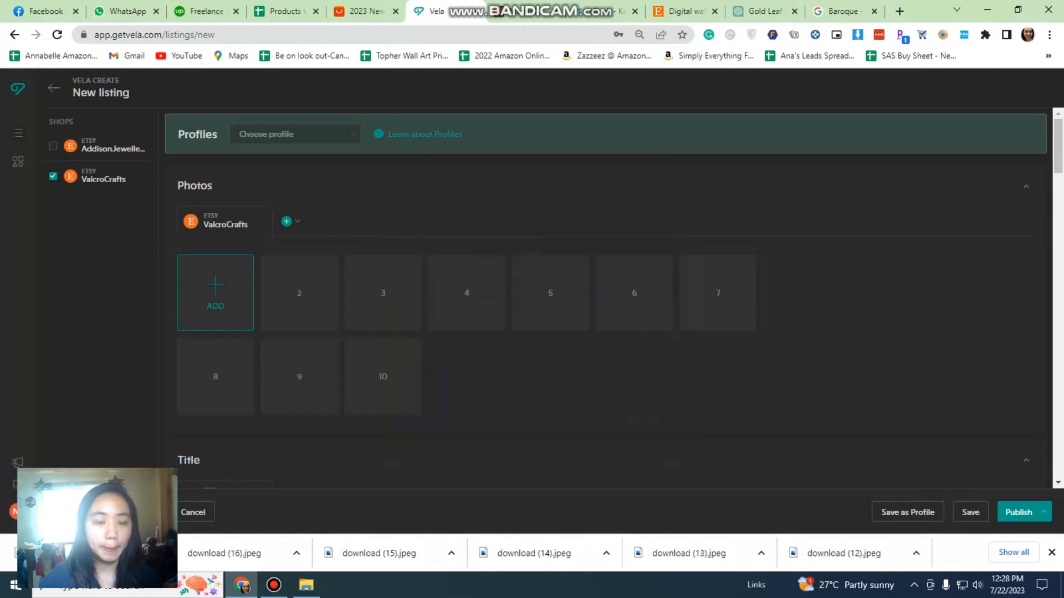
- Upload the six heart earring photos, download (12) to download (17), from the computer to the new listing
scroll(610, 300, down, 10)
scroll(609, 300, up, 7)
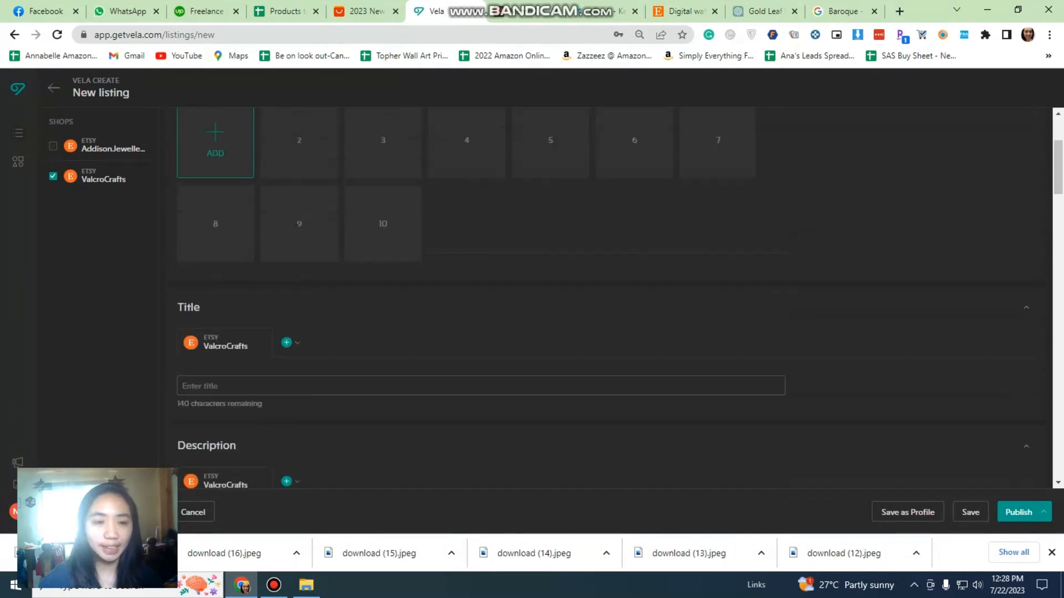
scroll(610, 299, up, 2)
click(215, 227)
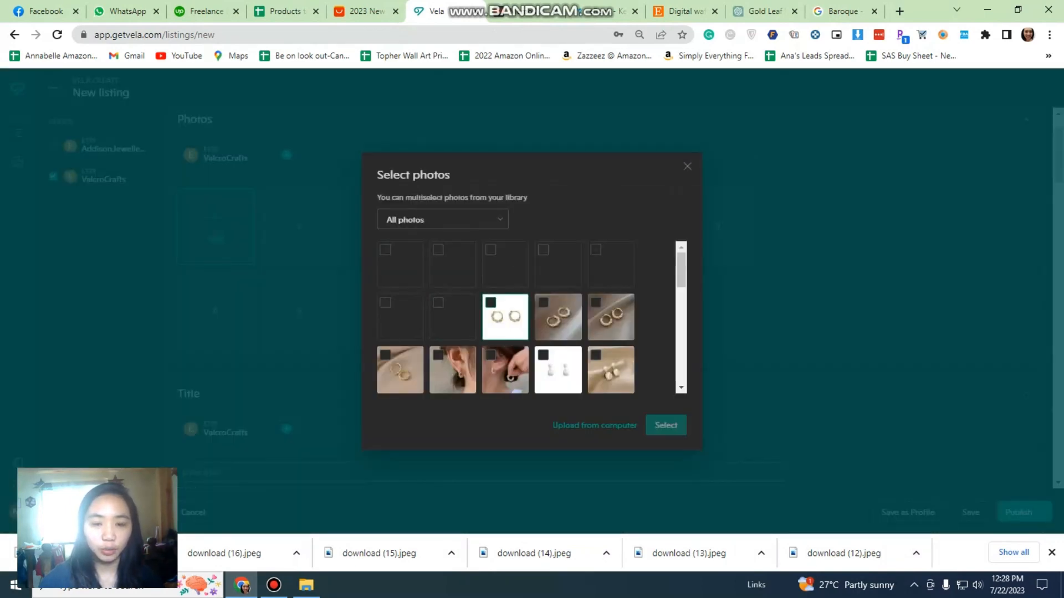
click(594, 426)
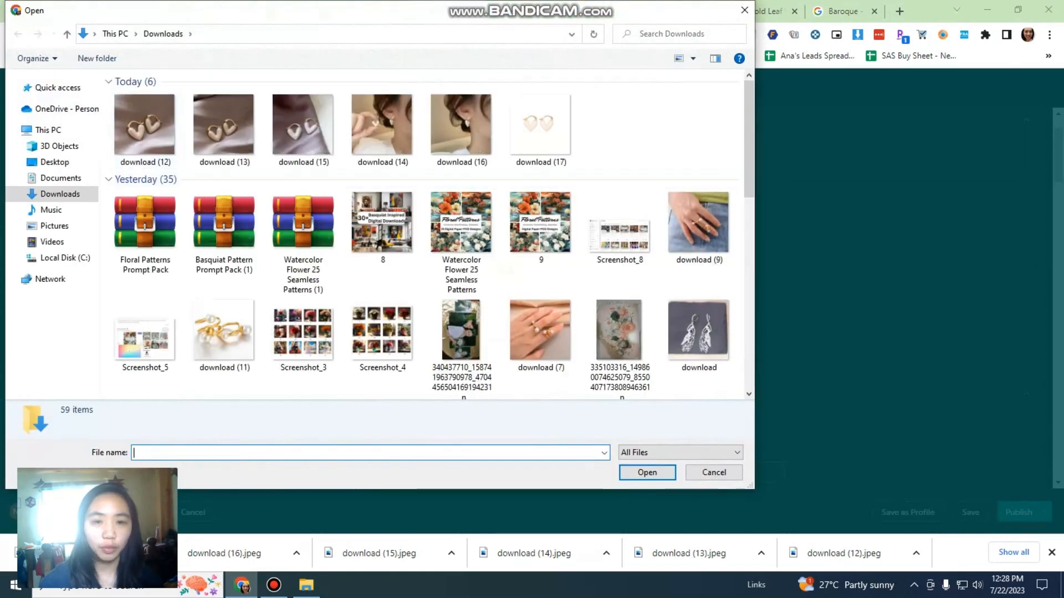
drag(628, 134, 122, 138)
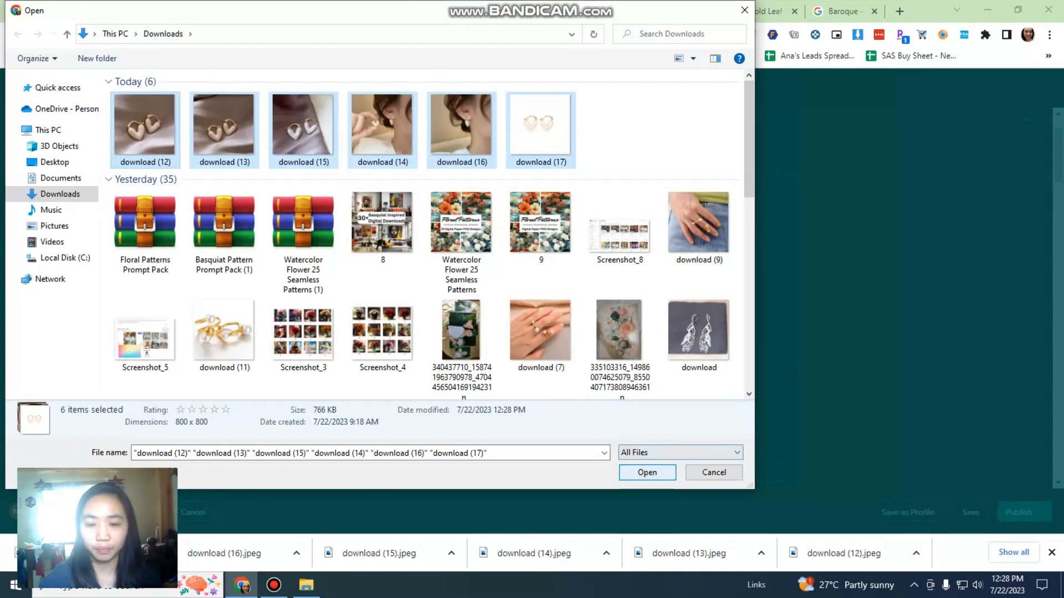
click(648, 472)
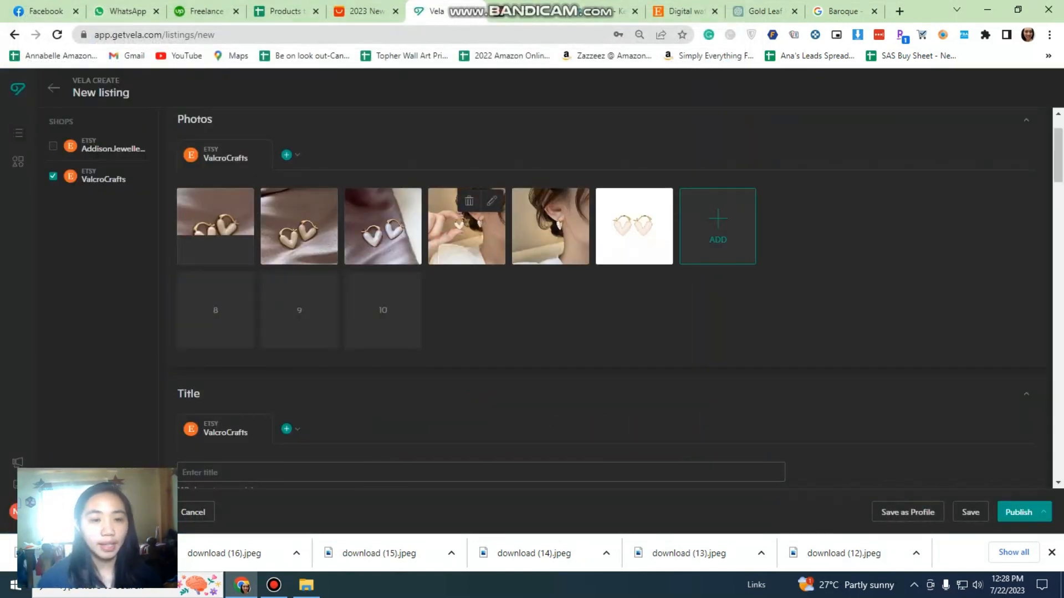
- Reorder the listing photos so the worn earring shot with the hand is first and the other worn shot second
drag(467, 226, 215, 226)
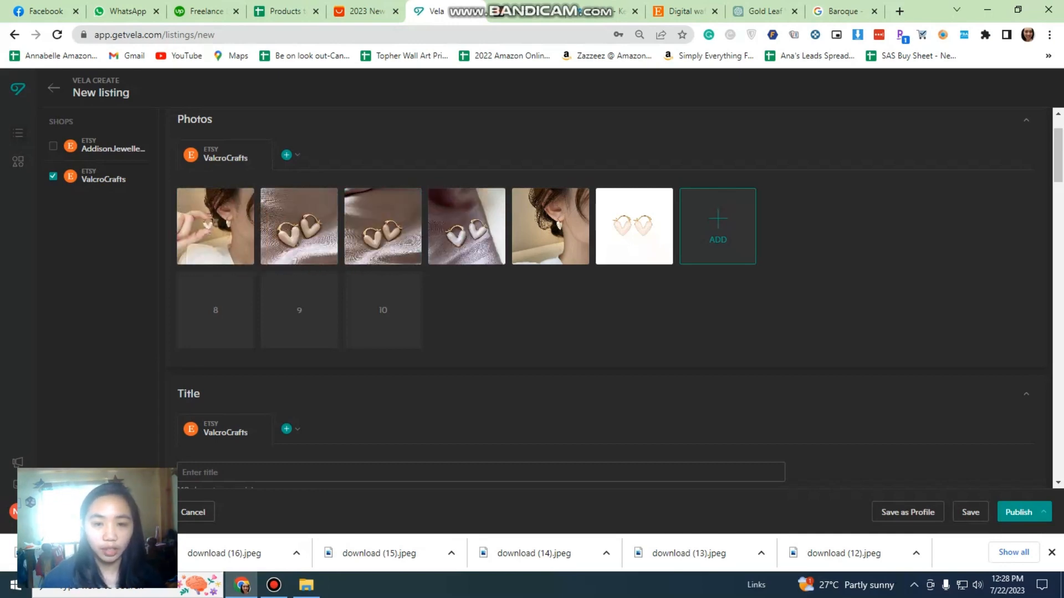
drag(550, 226, 302, 233)
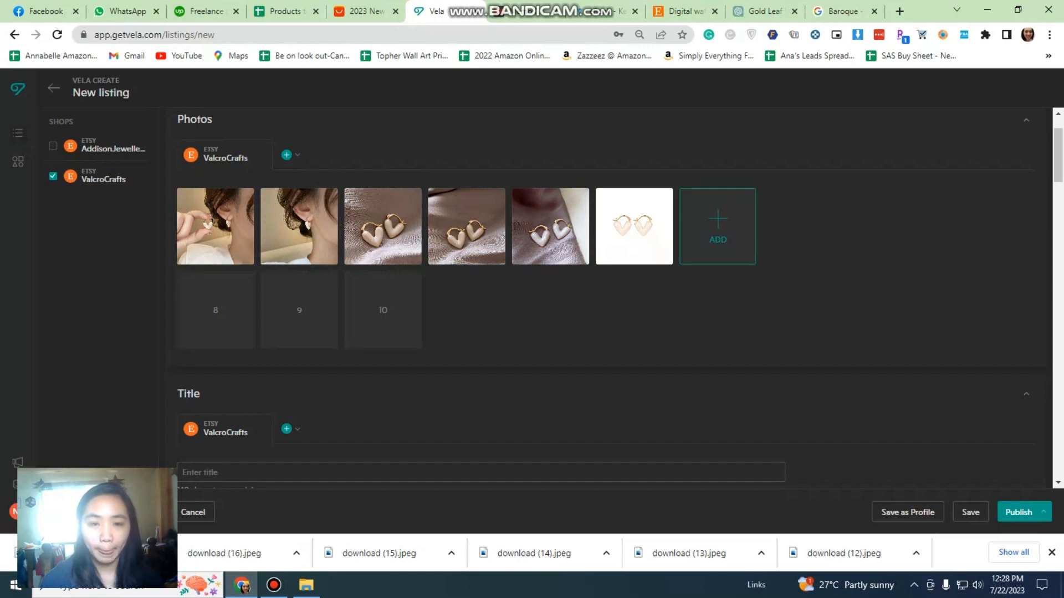
scroll(609, 299, down, 5)
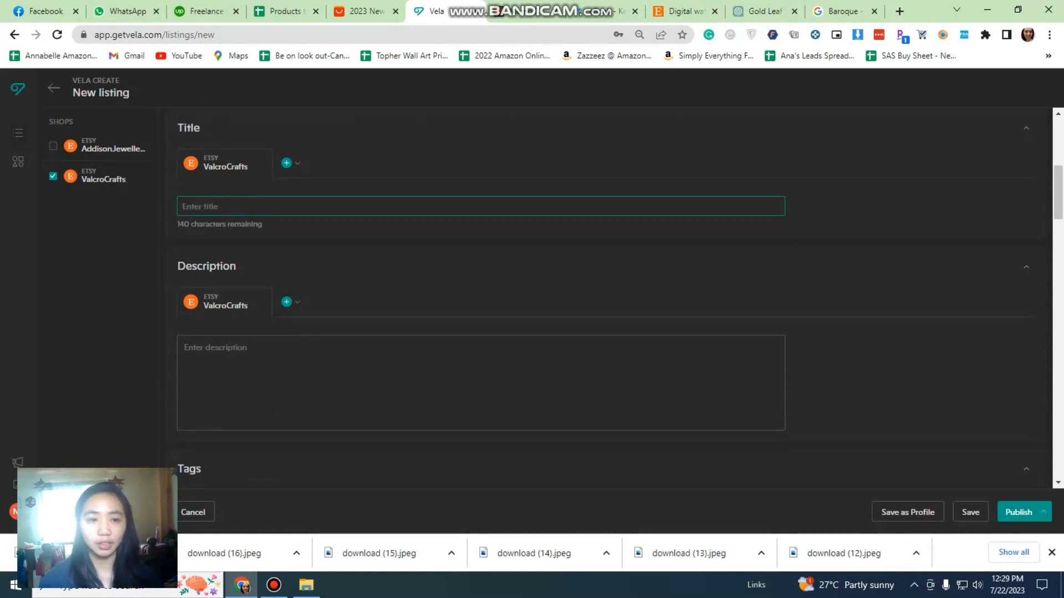
- Switch to the Etsy search results and open the 2023 Roman Digital Wafer Pendant Necklace listing
click(681, 11)
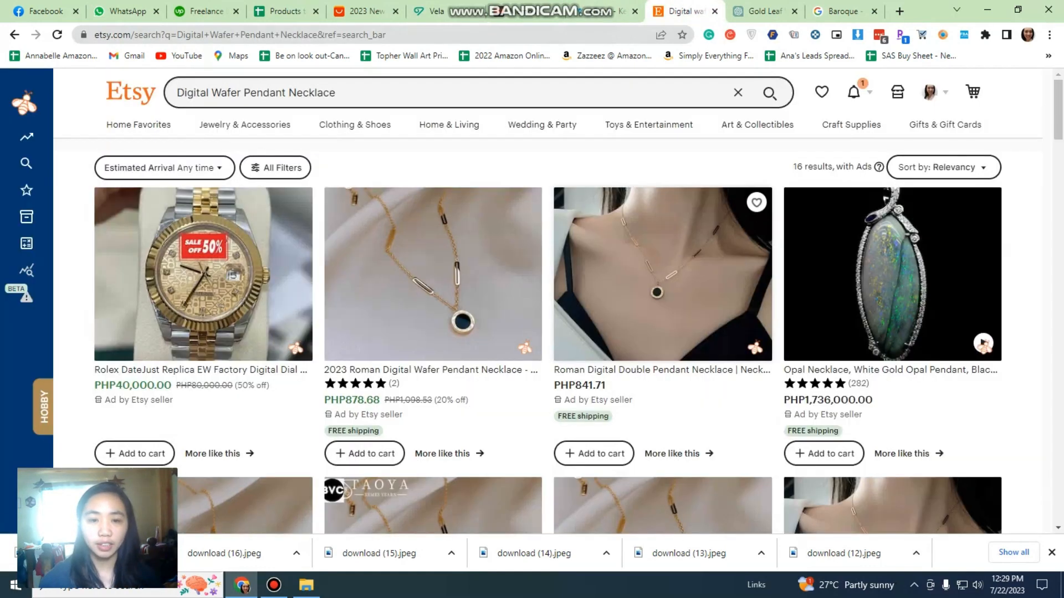
scroll(432, 222, down, 1)
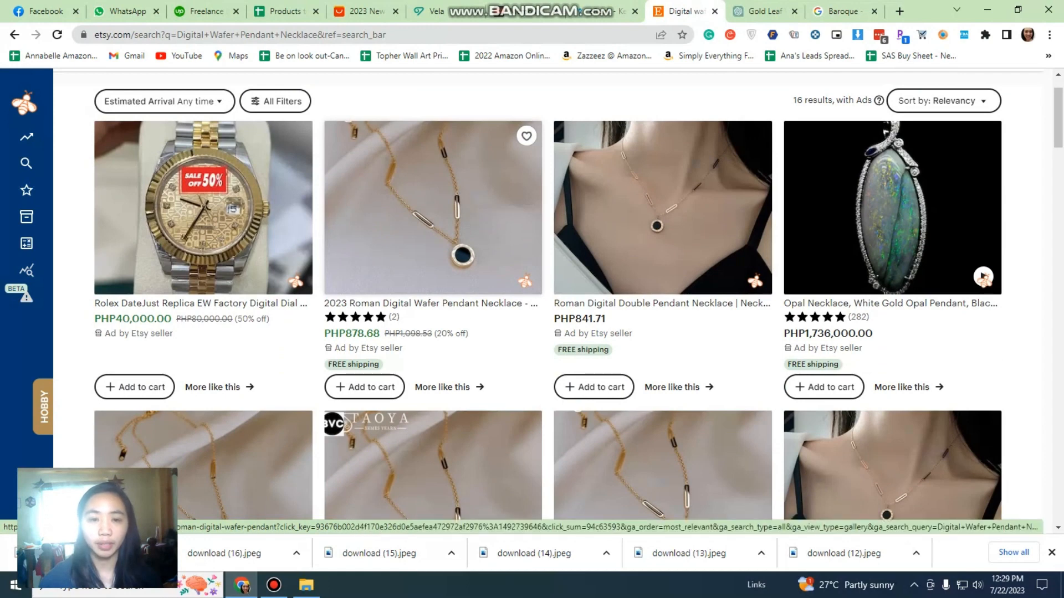
click(433, 222)
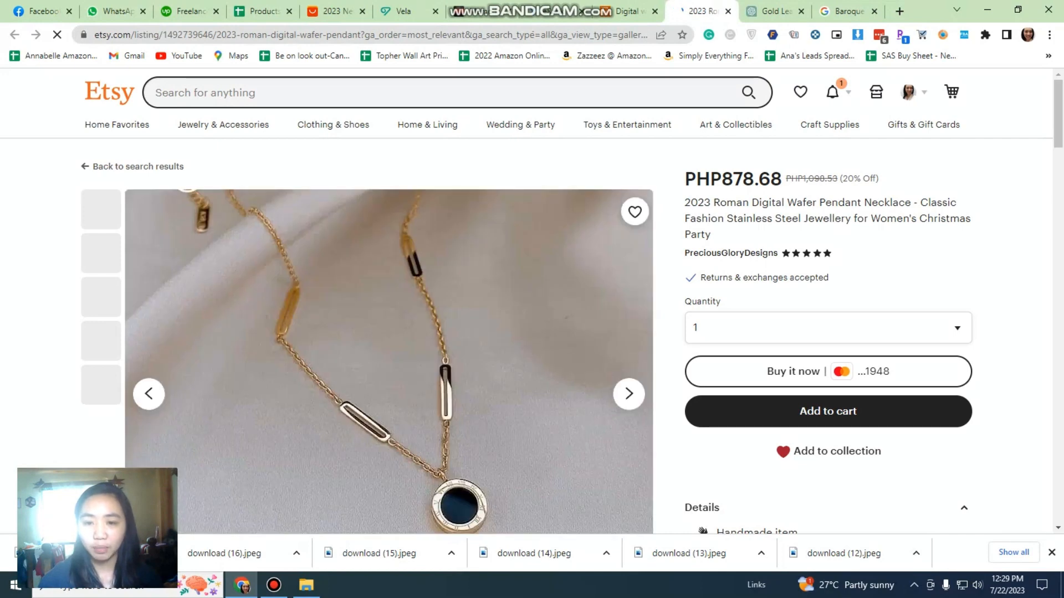
- Review the Roman Digital Wafer Pendant Necklace listing's title, photos and details, dismissing the Coupert popup, and close the listing
drag(685, 202, 732, 235)
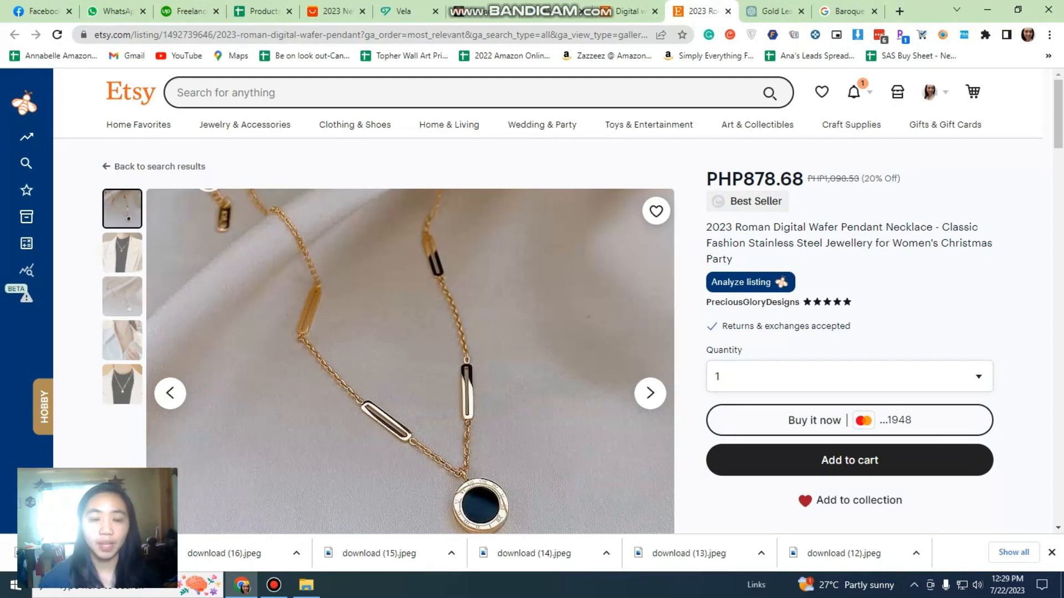
scroll(547, 302, down, 3)
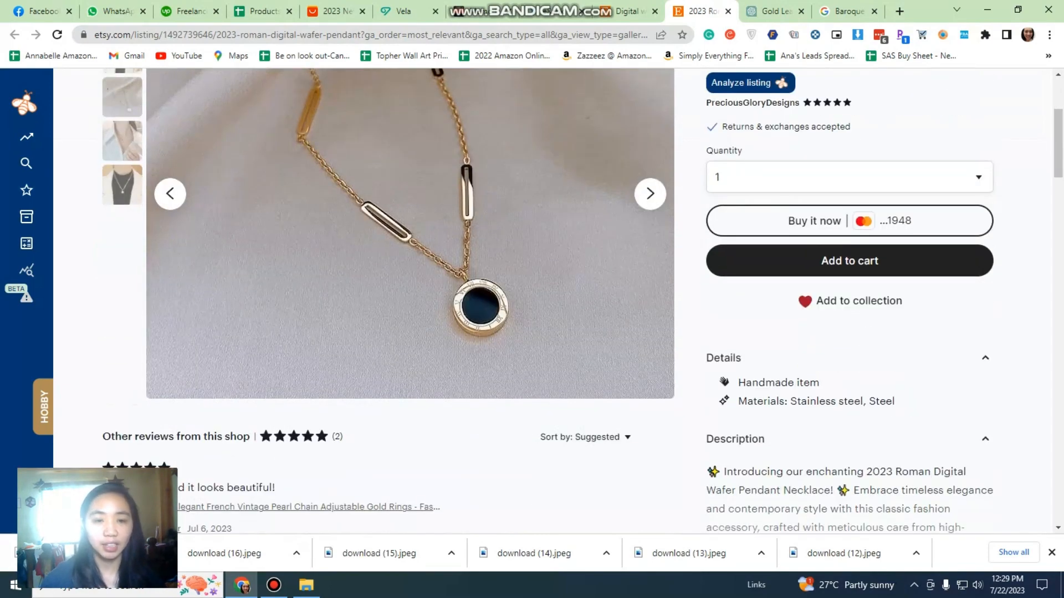
scroll(548, 301, up, 3)
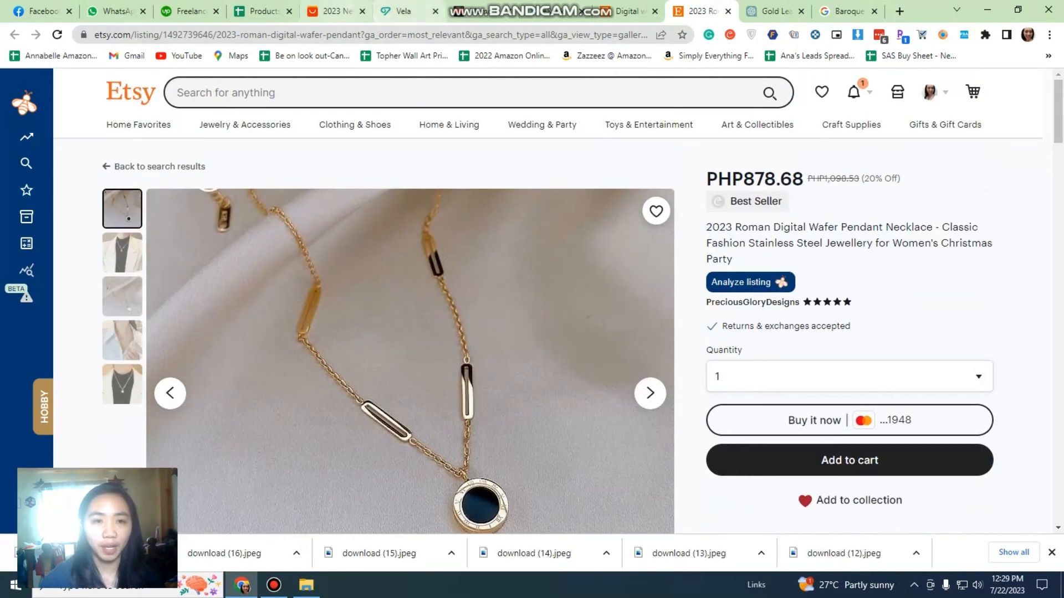
click(333, 11)
click(701, 11)
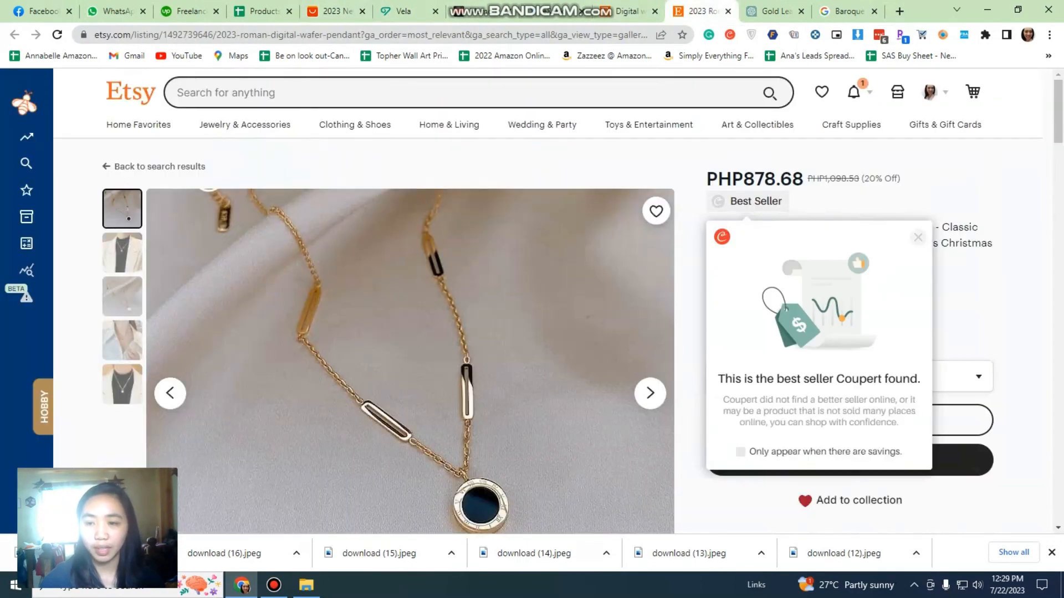
click(918, 237)
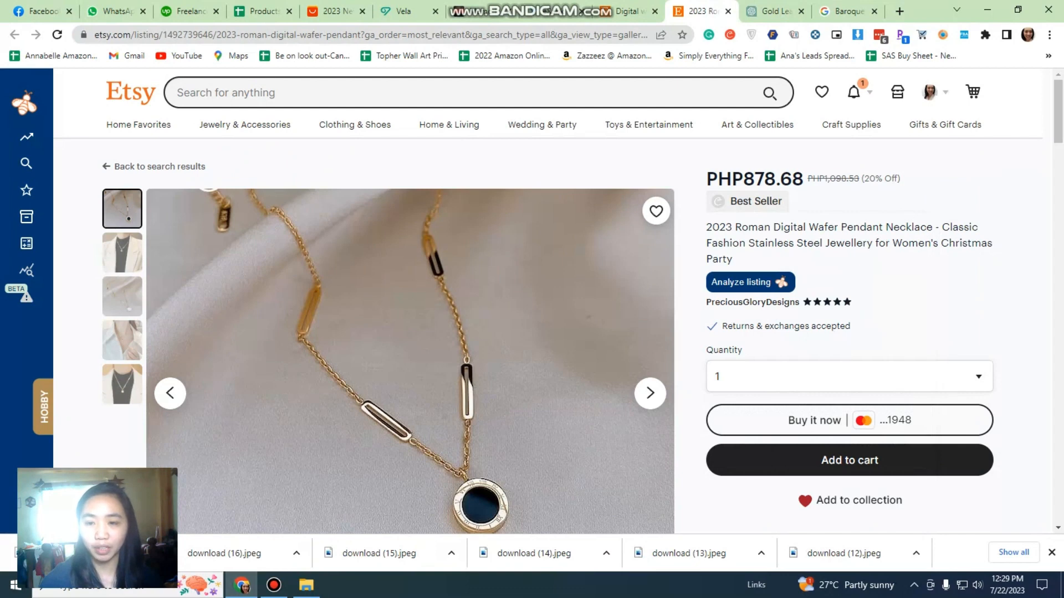
drag(735, 227, 926, 227)
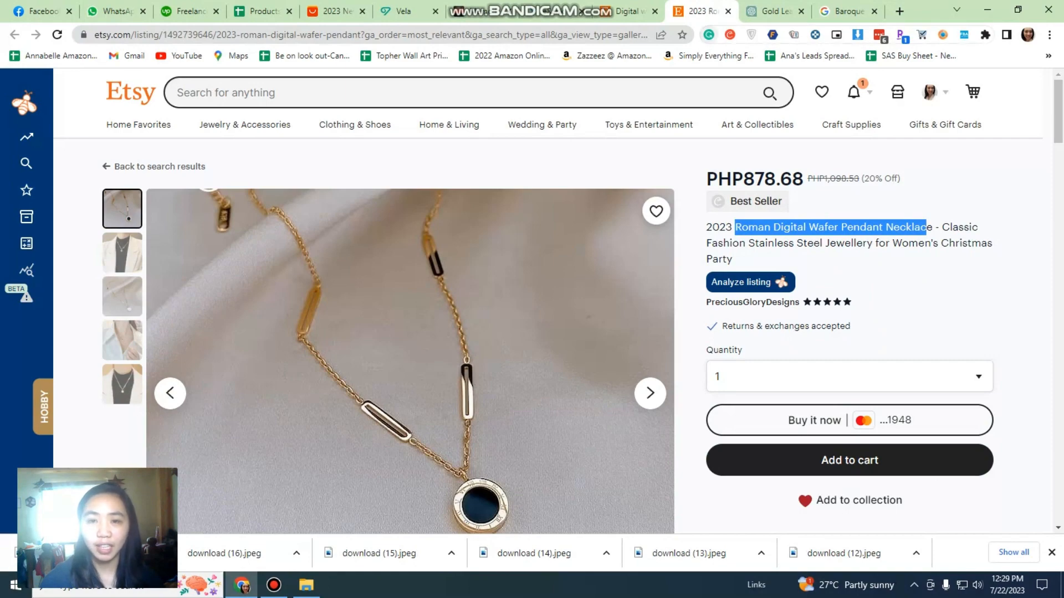
click(727, 11)
- Switch to the AliExpress heart earrings page and copy "White Oil Dropping Love Stud Earrings" from the product title
click(407, 11)
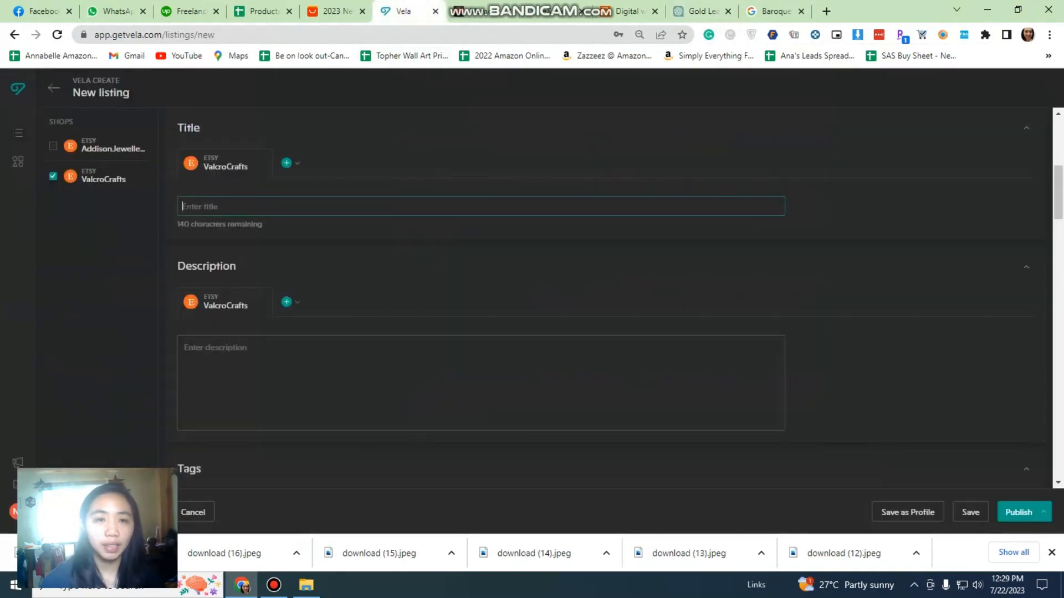
click(336, 11)
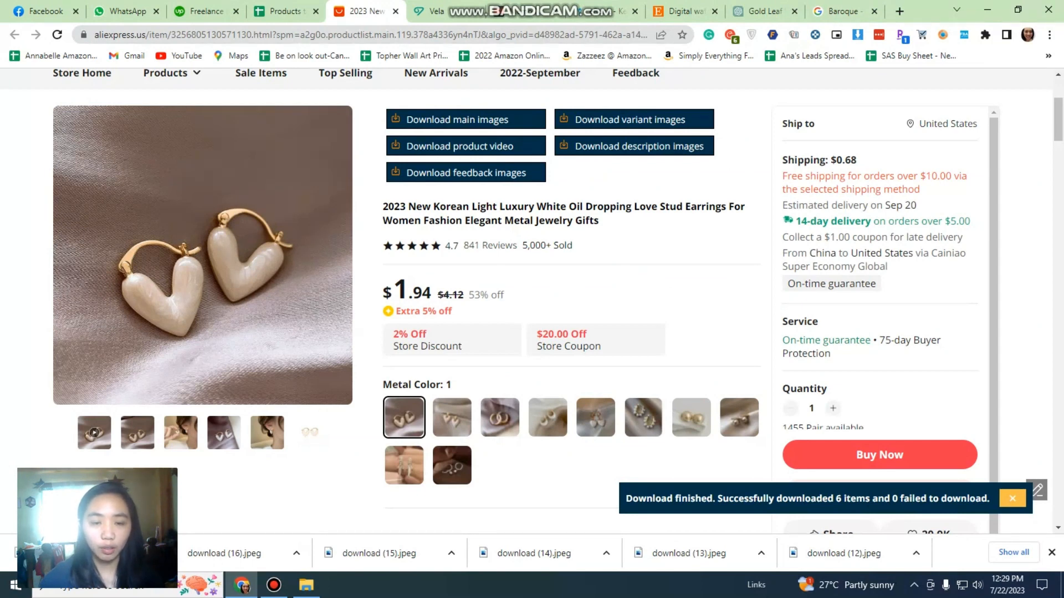
drag(469, 206, 616, 206)
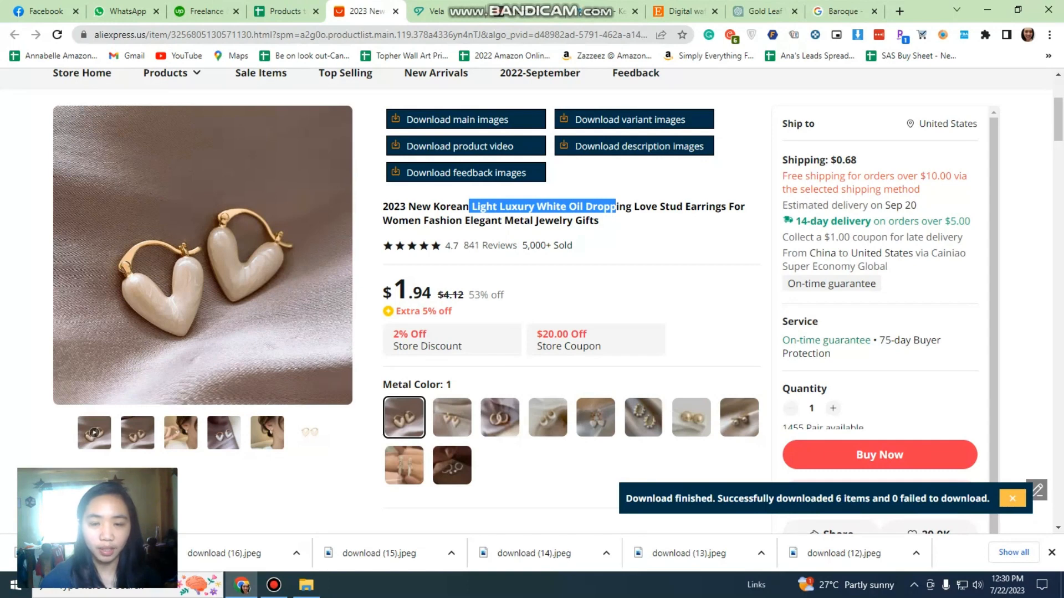
click(616, 208)
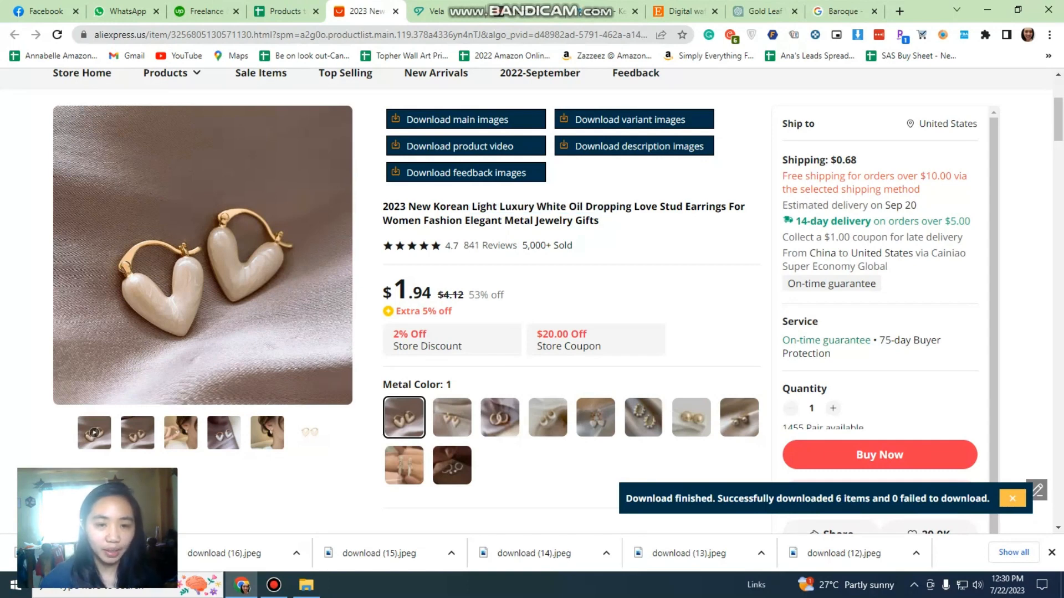
drag(535, 207, 726, 207)
key(ctrl+c)
- Switch to the Etsy search results and search for "White Oil Dropping Love Stud Earrings" with the copied phrase
click(686, 11)
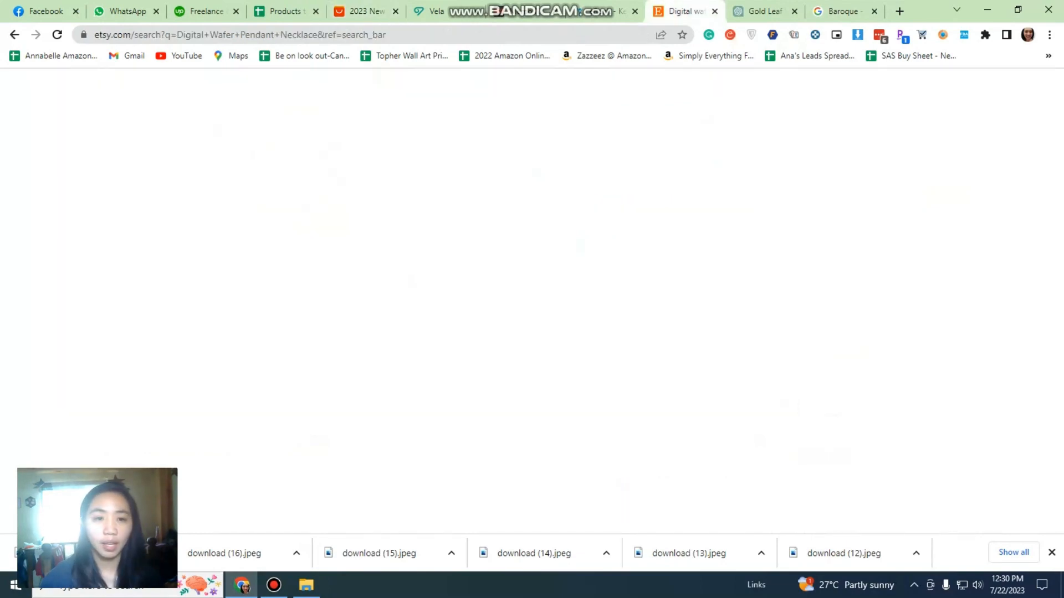
scroll(443, 249, up, 1)
drag(335, 92, 162, 104)
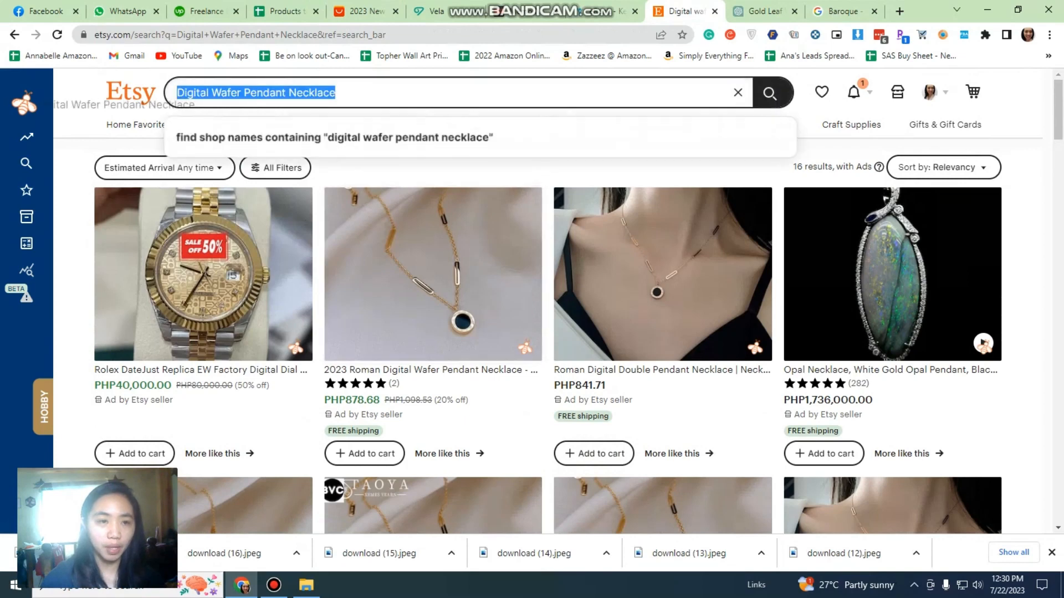
key(ctrl+v)
key(Return)
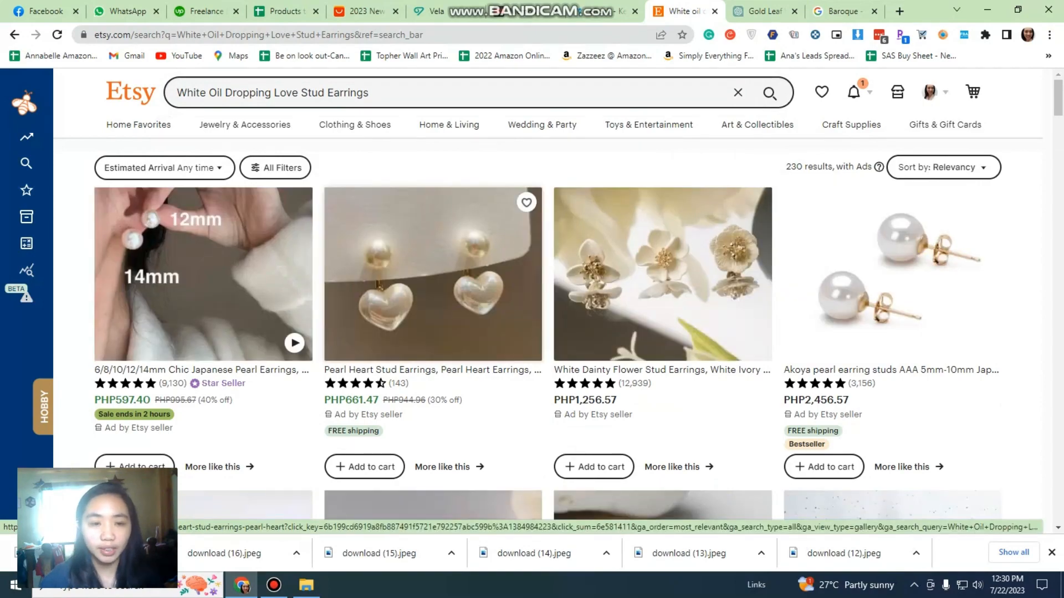
- Find the same heart earrings in the results and open the Light White Stone Love Stud and Cute korean style listings in new tabs
scroll(433, 250, down, 10)
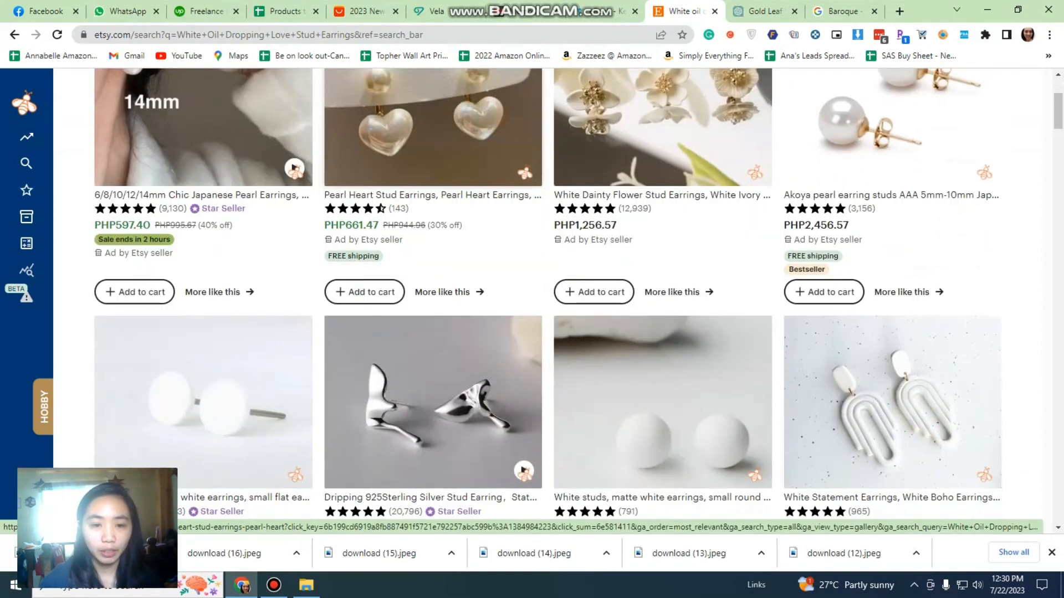
scroll(524, 249, down, 12)
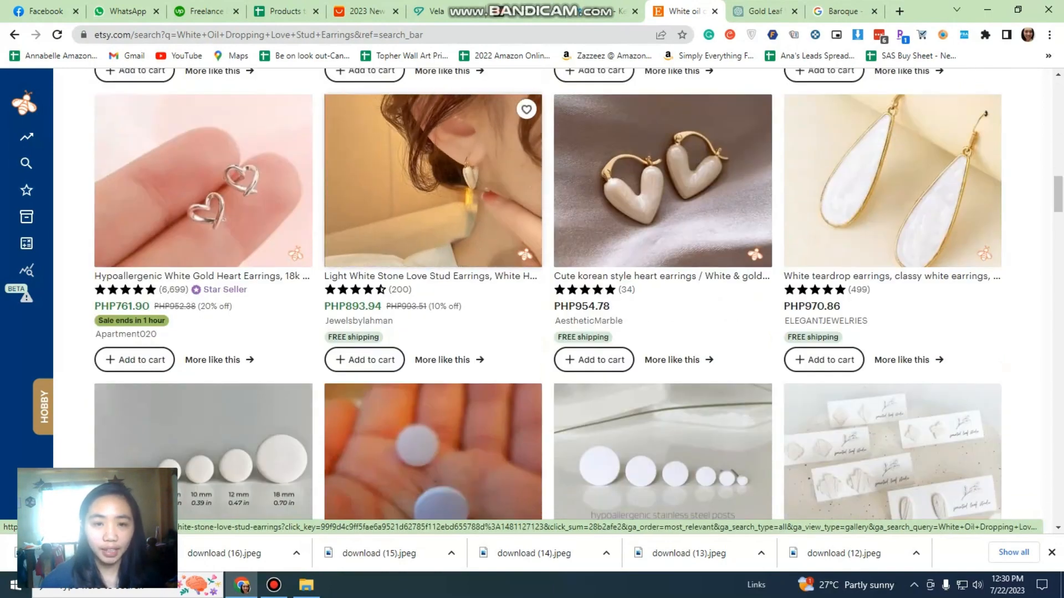
right_click(460, 136)
click(475, 145)
right_click(684, 136)
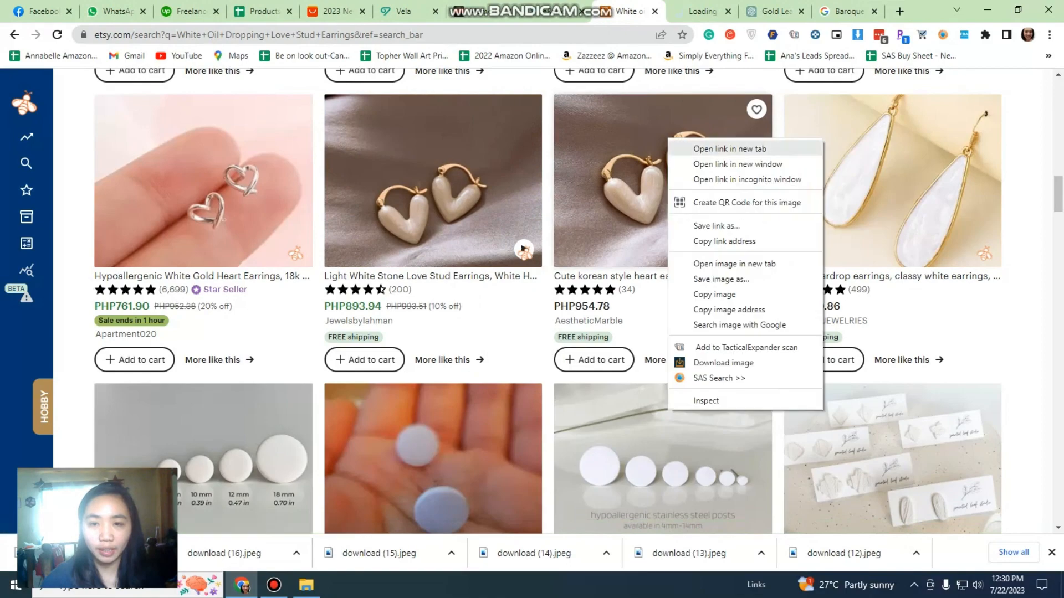
click(699, 146)
scroll(522, 111, down, 3)
scroll(523, 111, down, 15)
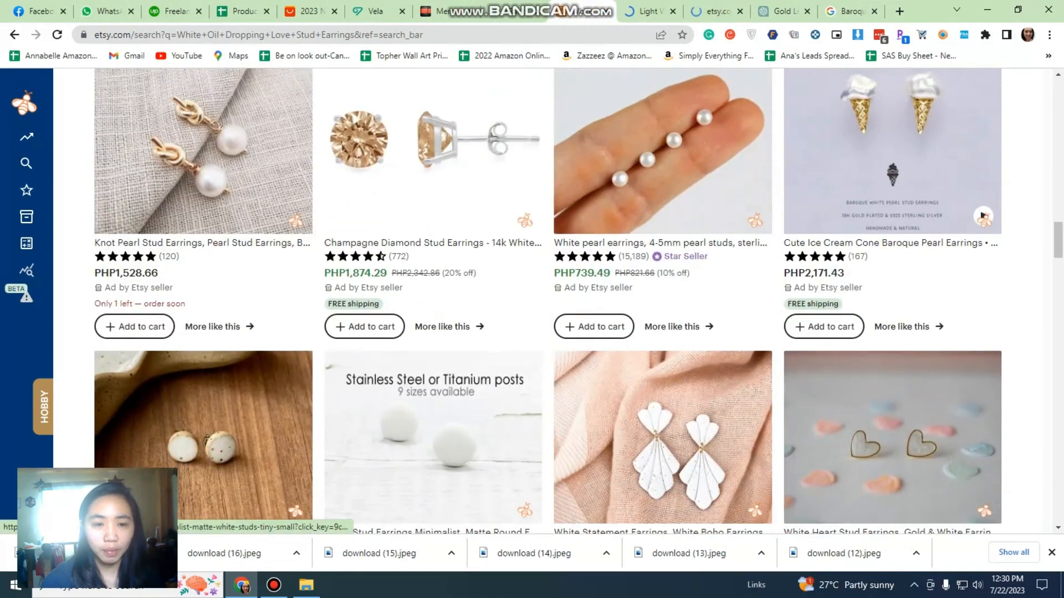
scroll(700, 146, down, 7)
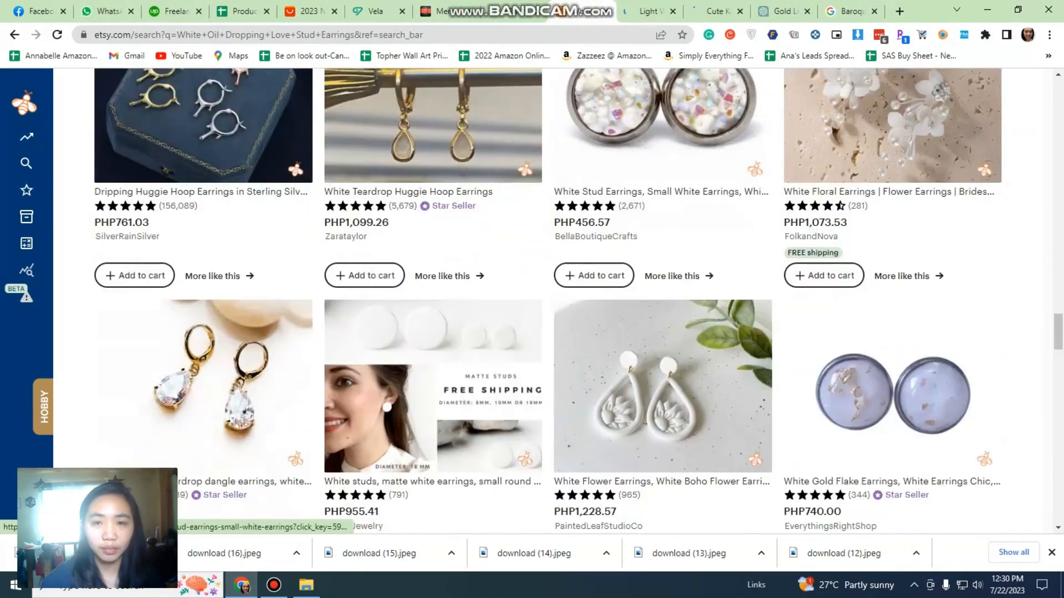
- Examine the titles, details and descriptions of the Light White Stone Love Stud and Cute korean style heart earrings listings
click(649, 12)
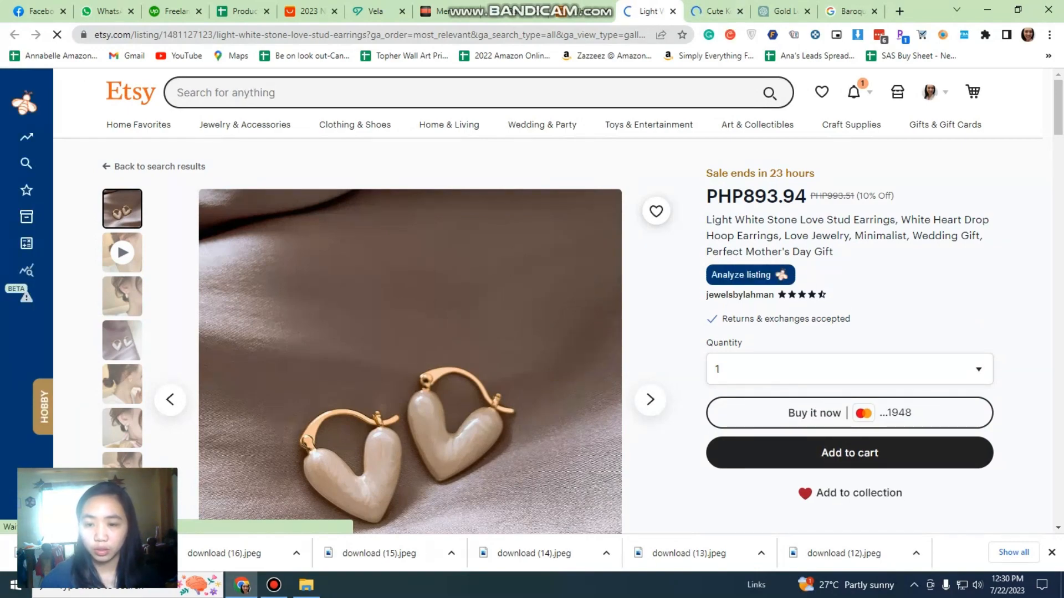
scroll(548, 302, down, 7)
scroll(547, 301, down, 2)
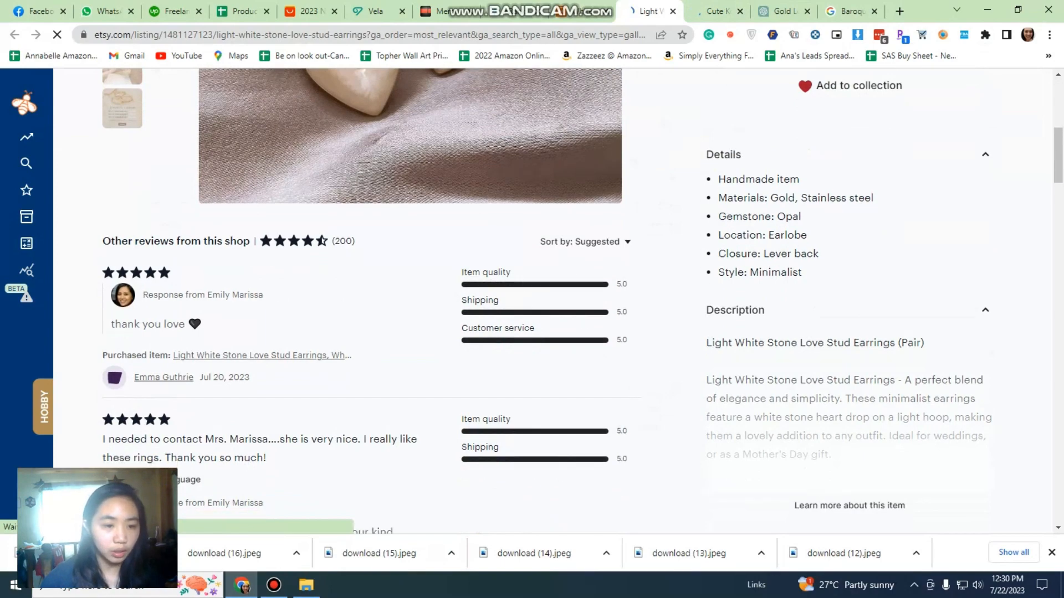
scroll(548, 302, up, 10)
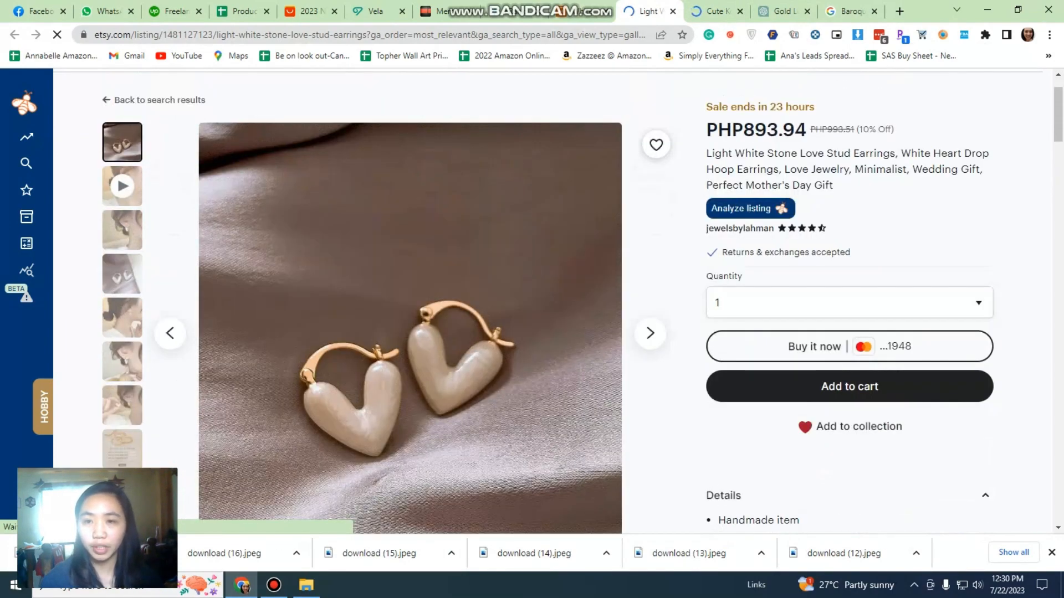
scroll(548, 301, up, 1)
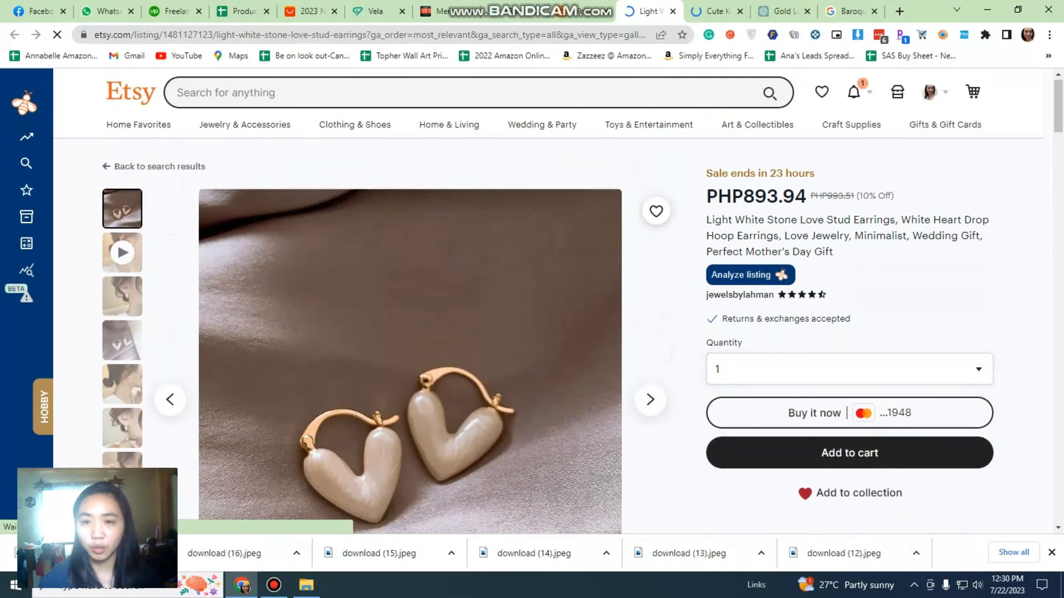
key(ctrl+Tab)
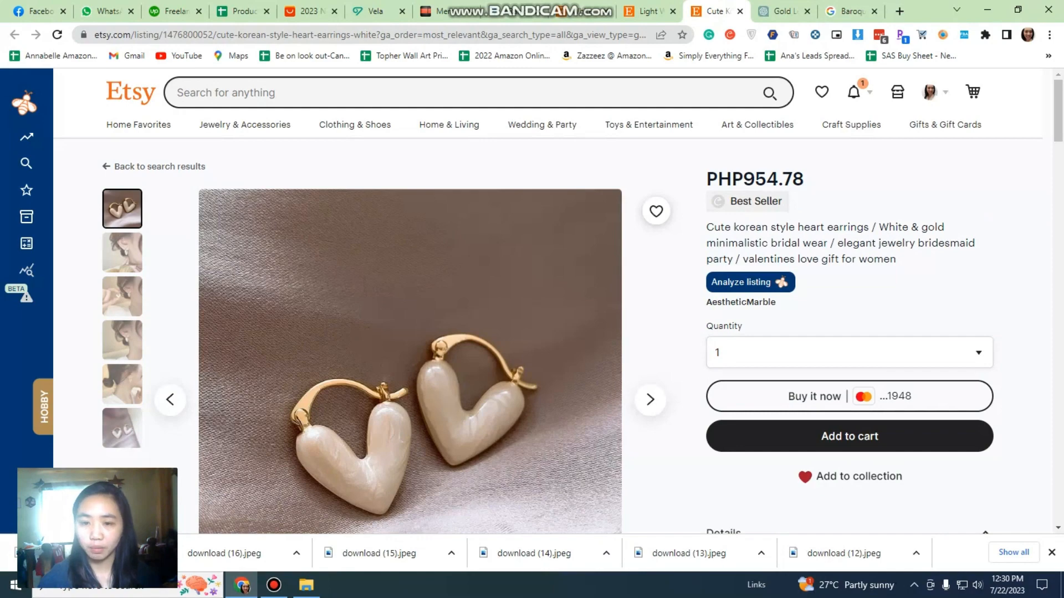
scroll(848, 257, down, 8)
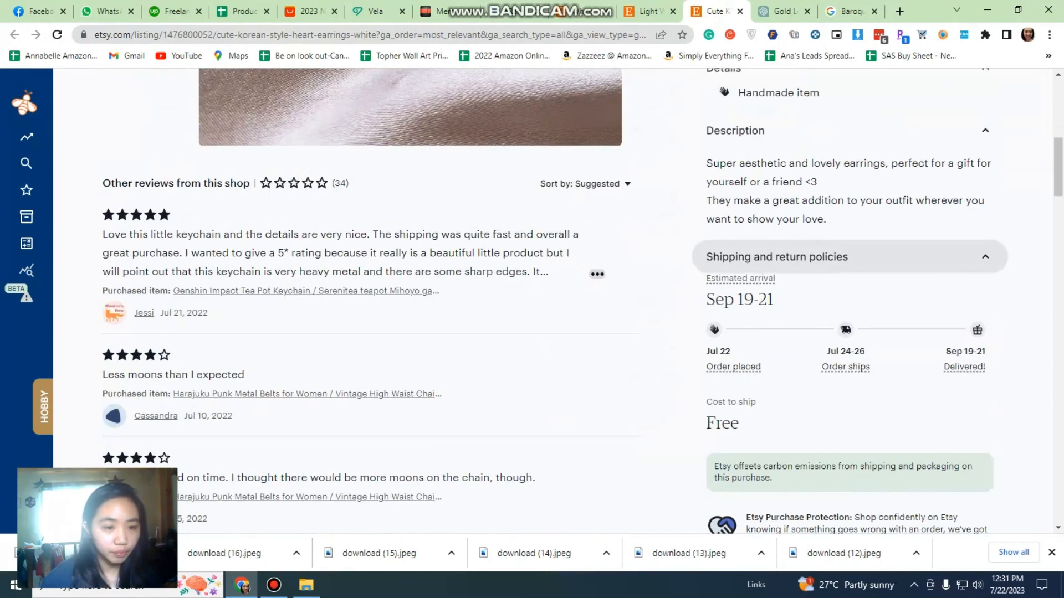
scroll(848, 256, up, 6)
- Copy "Light White Stone Love Stud Earrings" from the Etsy listing's title and paste it as the title of the new Vela listing
click(649, 11)
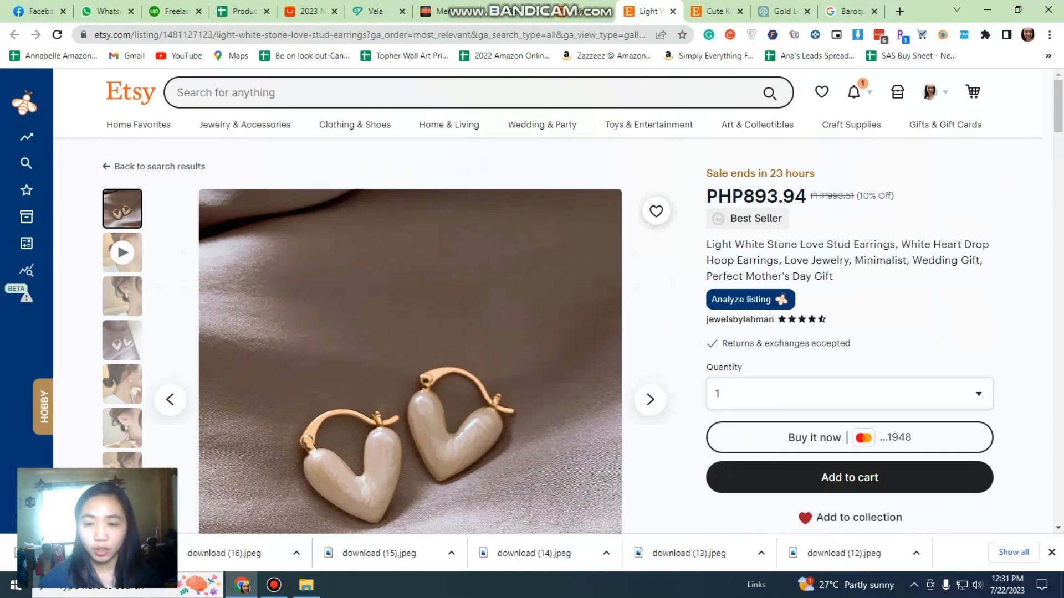
drag(706, 244, 895, 245)
key(ctrl+c)
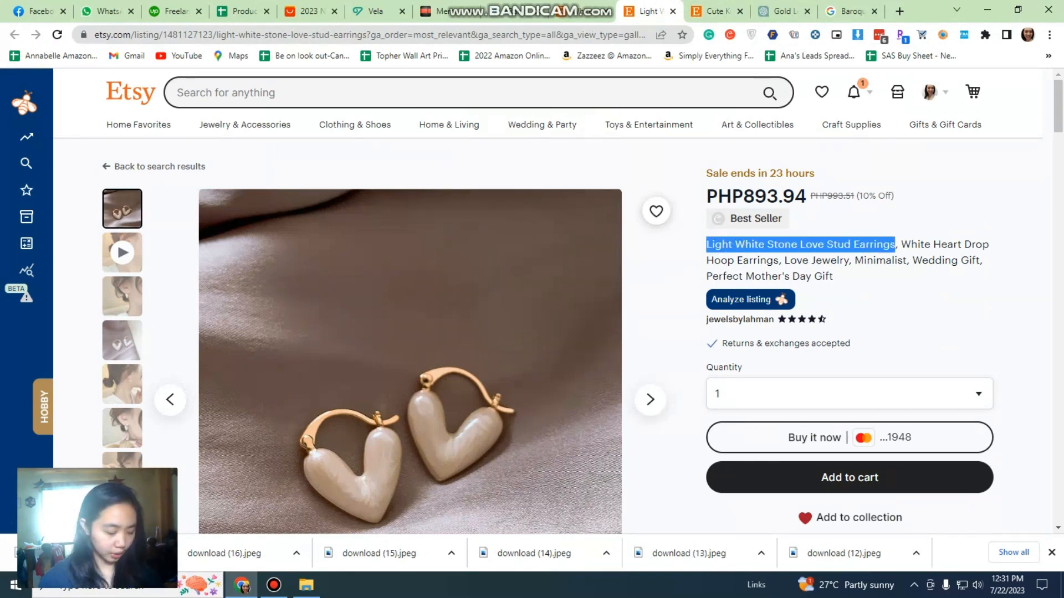
click(377, 11)
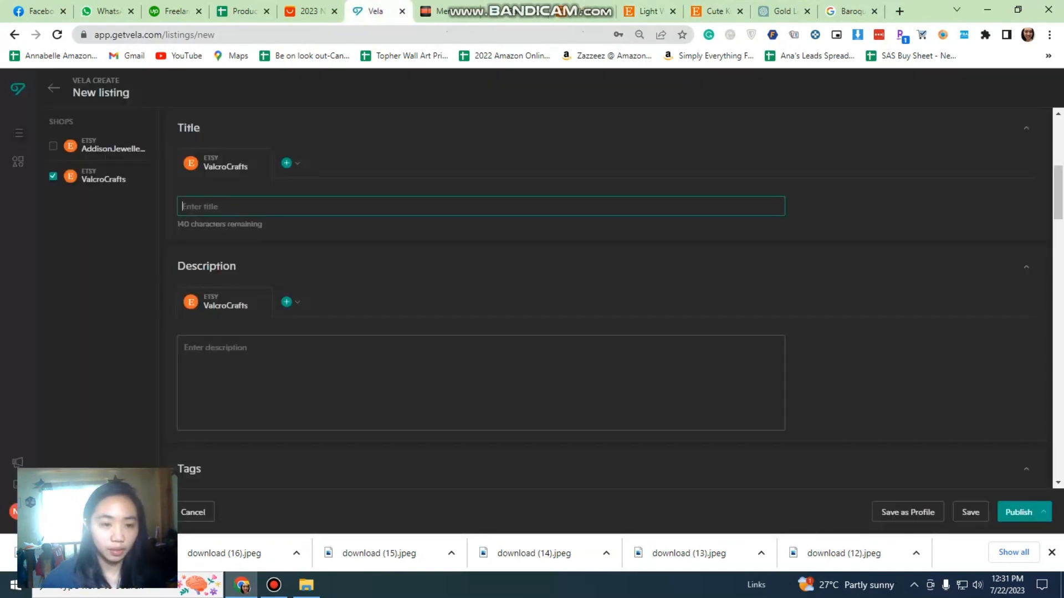
key(ctrl+v)
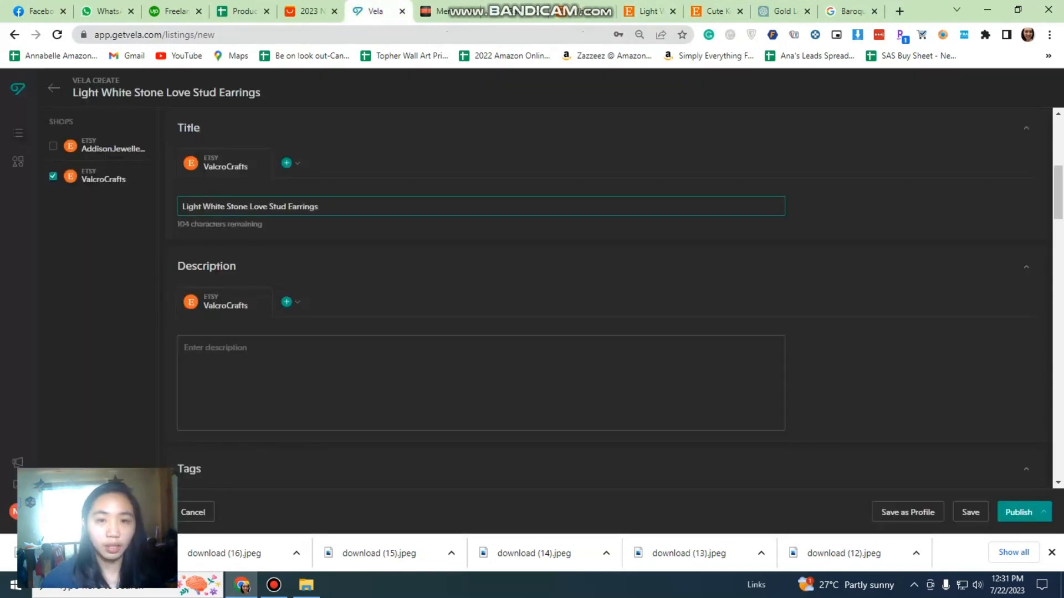
- Copy "White Oil Dropping Love Stud Earrings" from the AliExpress title and append it to the Vela listing title after a comma
click(309, 11)
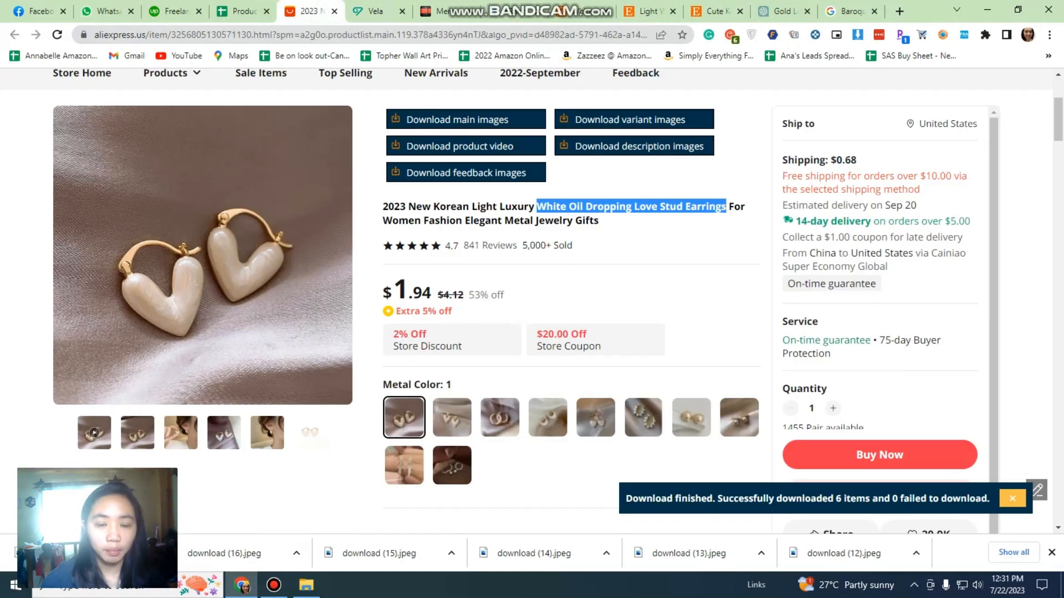
click(632, 219)
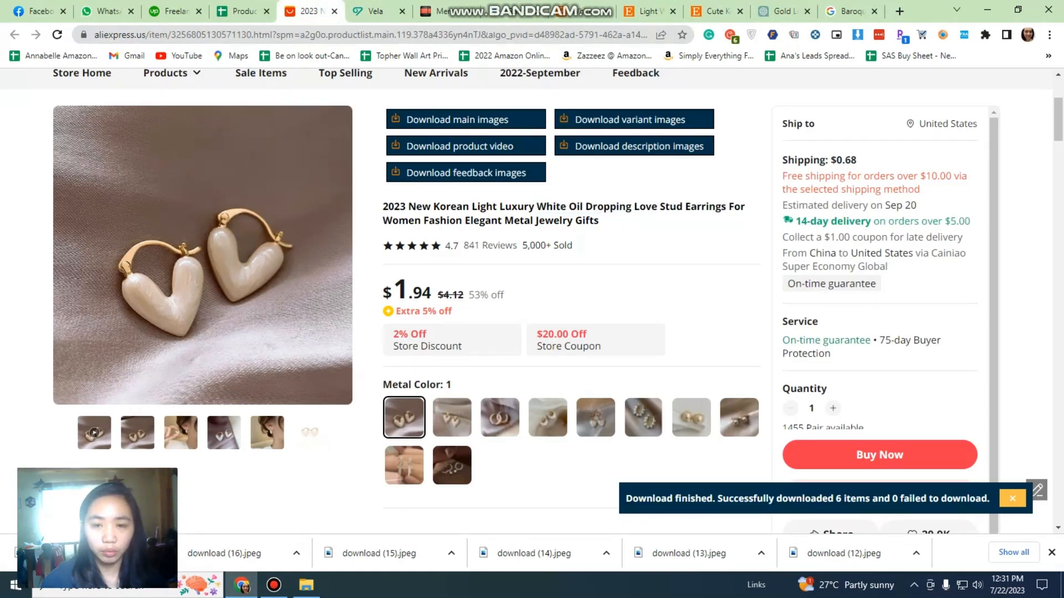
drag(536, 206, 726, 206)
key(ctrl+c)
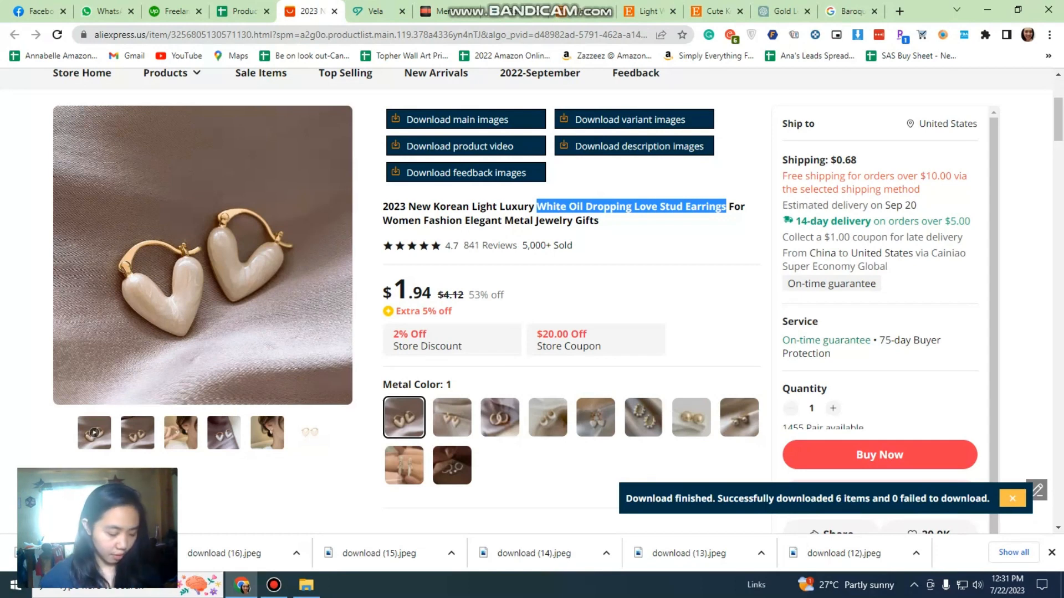
click(376, 11)
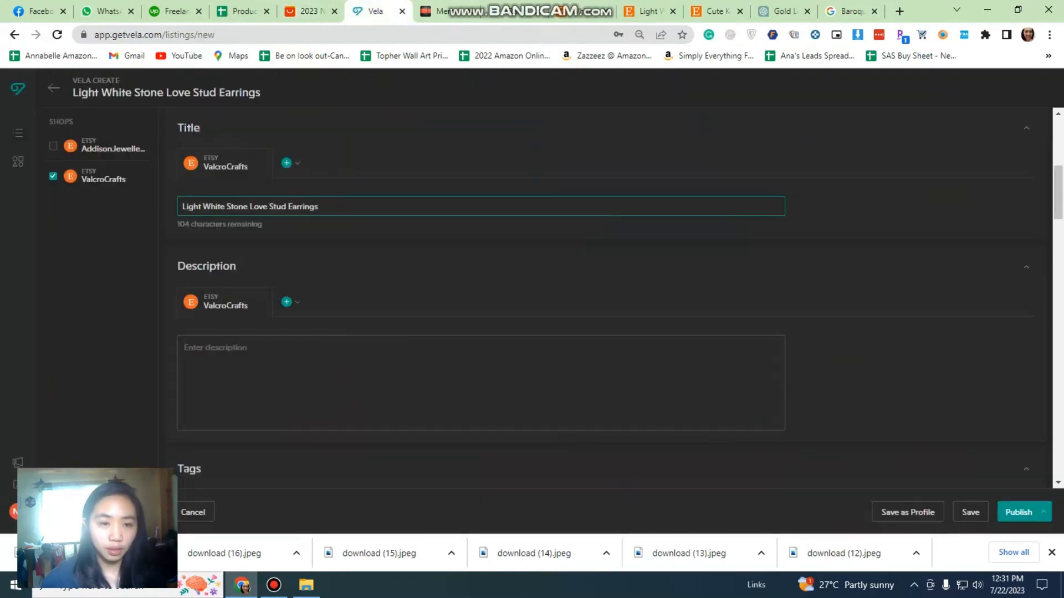
text(,)
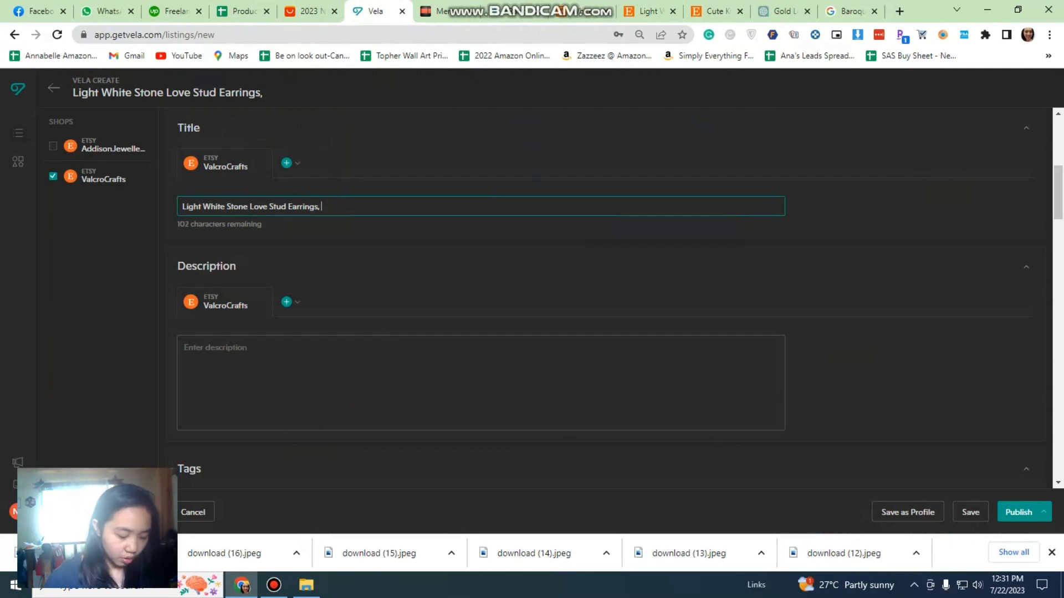
key(ctrl+v)
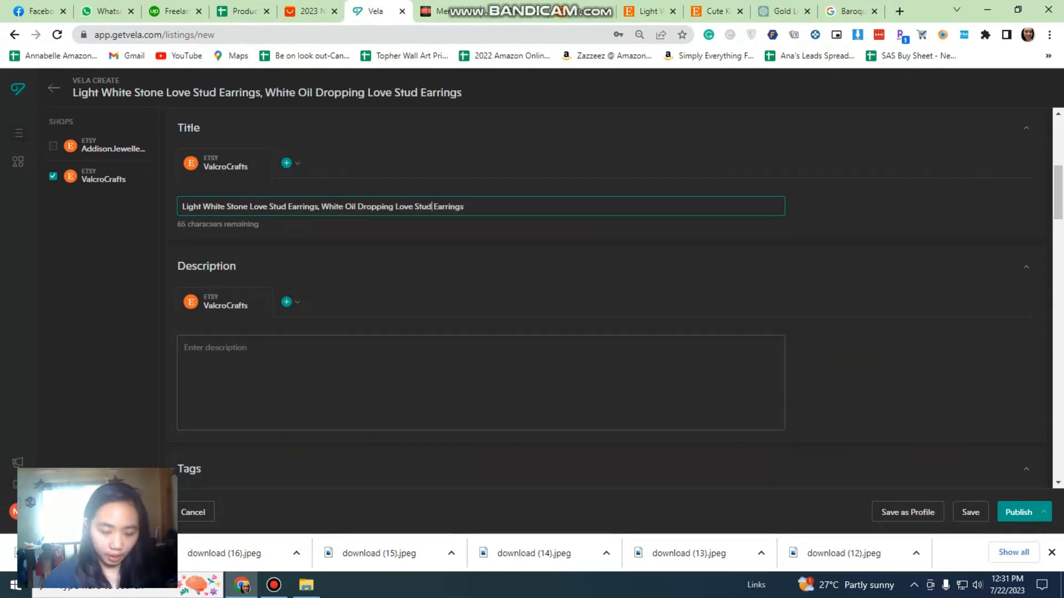
- Change "Stud" to "Gold" in the title's second phrase so it reads "White Oil Dropping Love Gold Earrings", and end it with a comma
key(BackSpace)
key(BackSpace)
key(BackSpace)
key(BackSpace)
text(G)
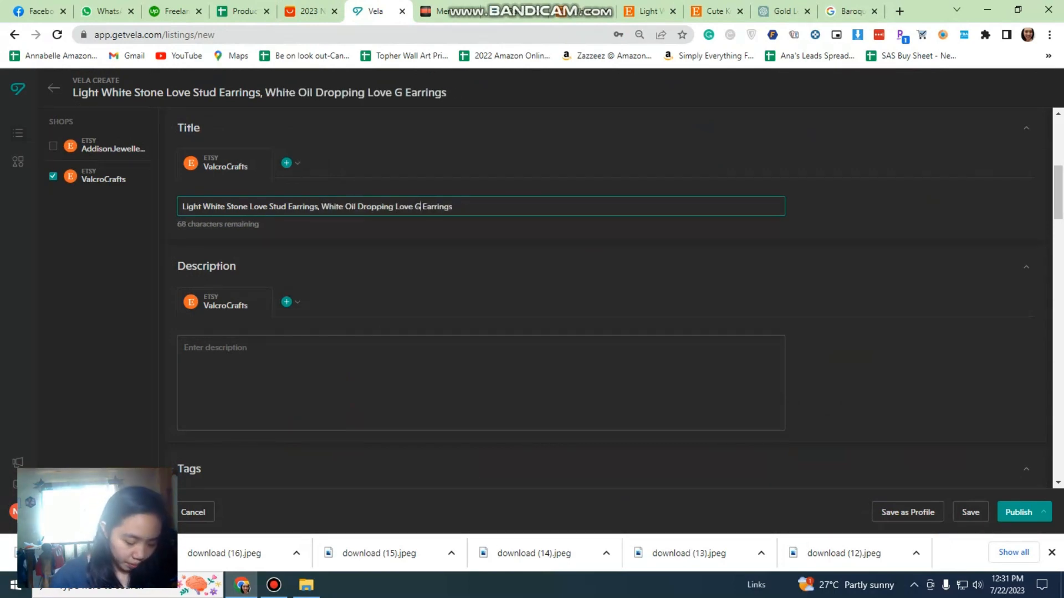
text(old)
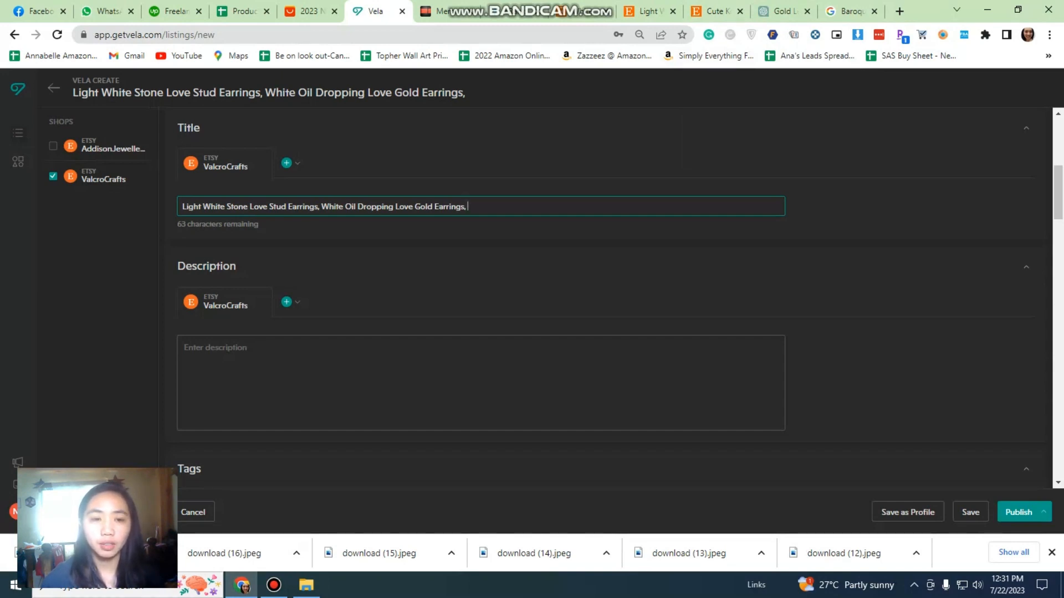
- Copy "White Heart Drop Hoop Earrings" from the Light White Stone Etsy listing's title and append it to the Vela title, followed by a comma
click(715, 11)
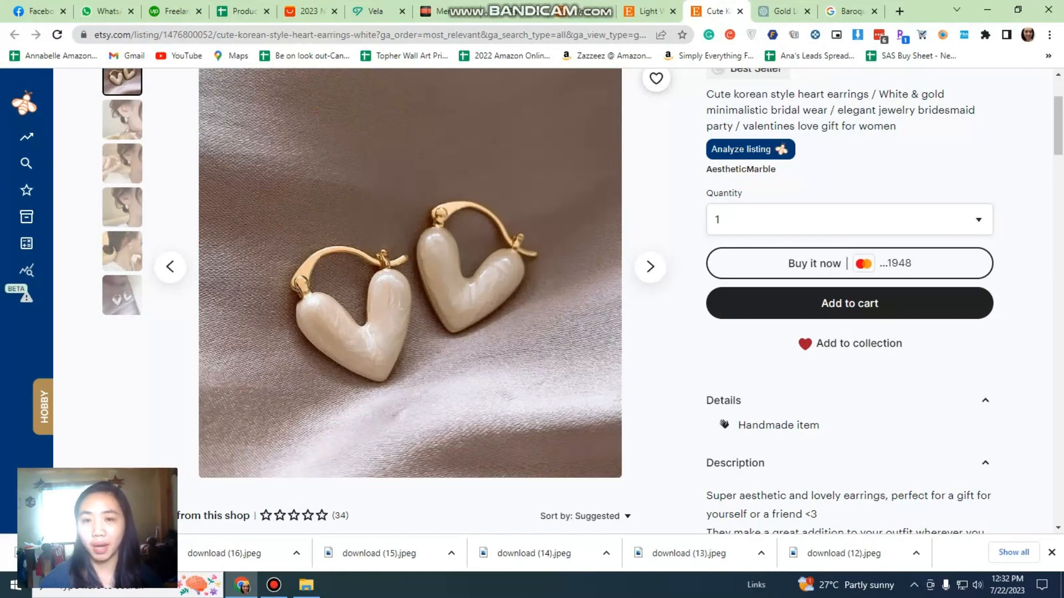
click(649, 11)
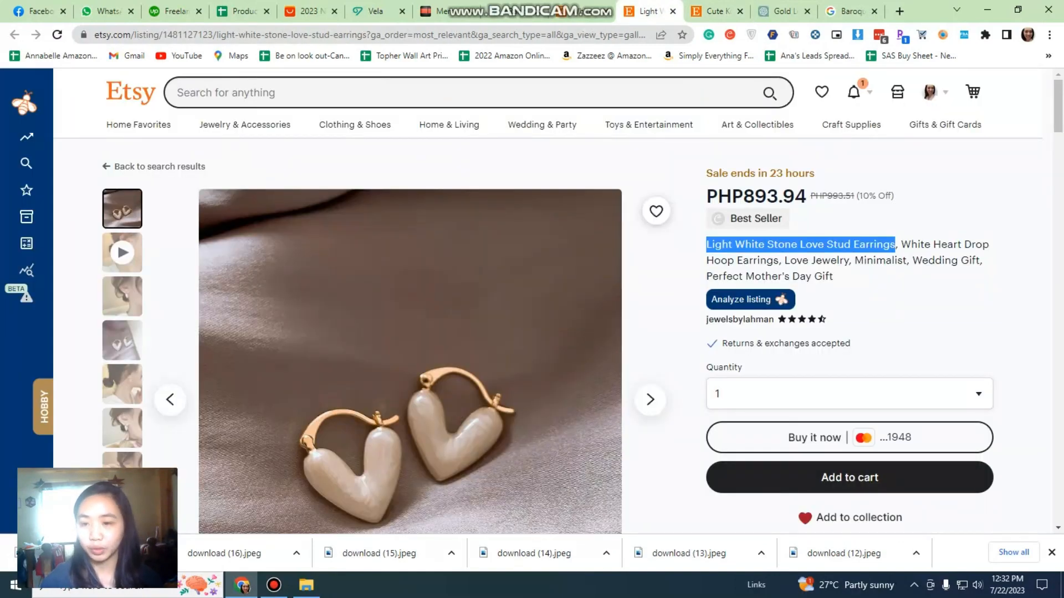
click(744, 245)
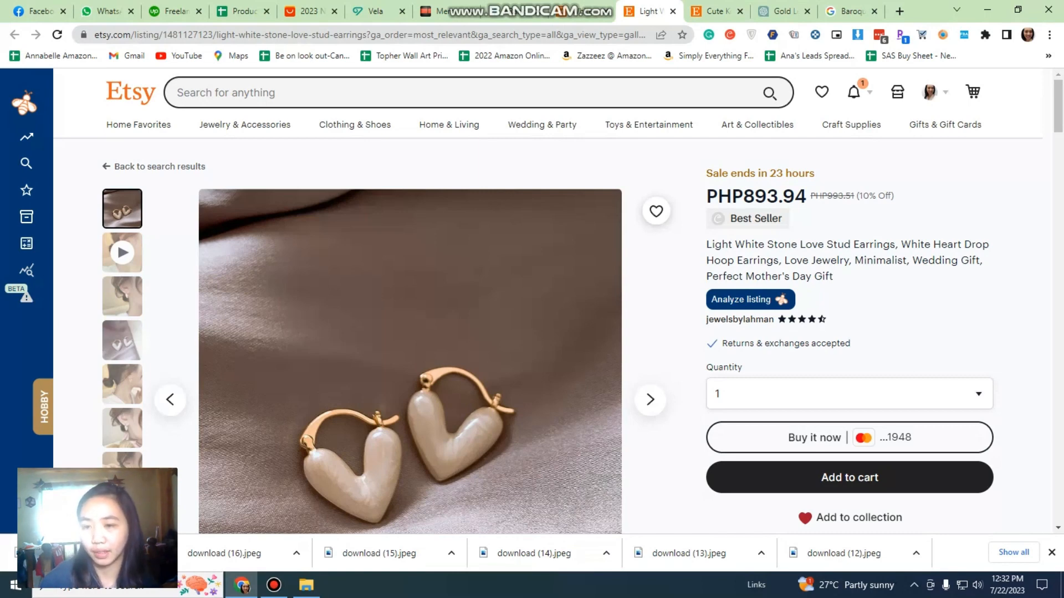
drag(901, 244, 779, 260)
key(ctrl+c)
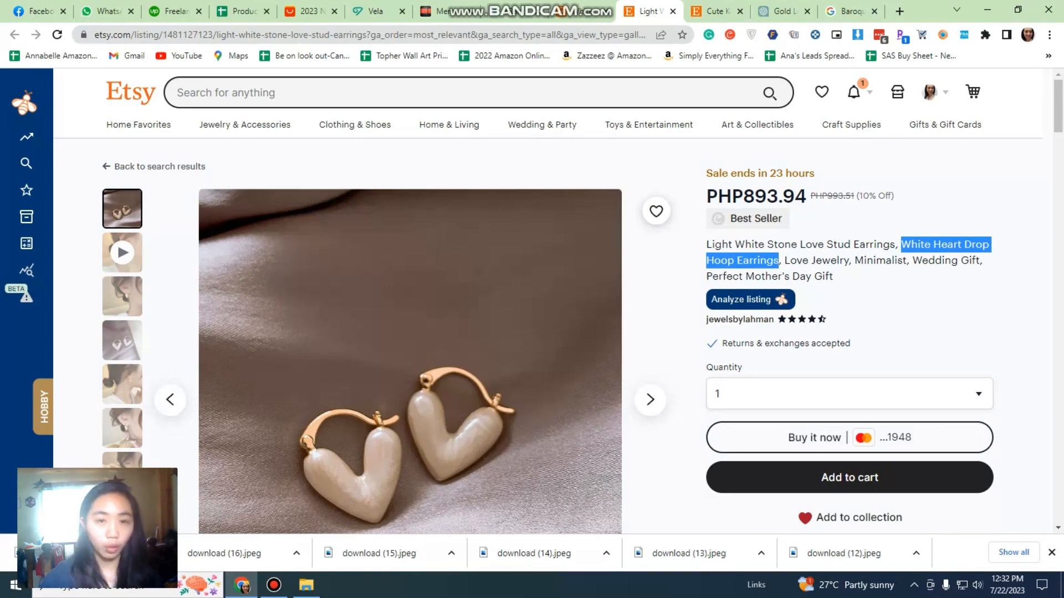
click(377, 11)
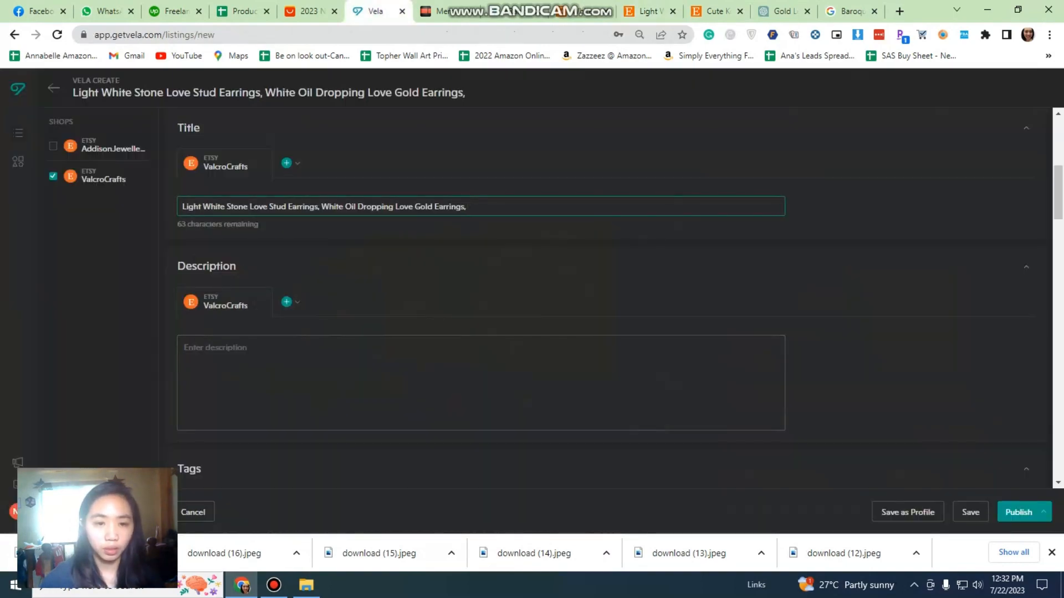
key(ctrl+v)
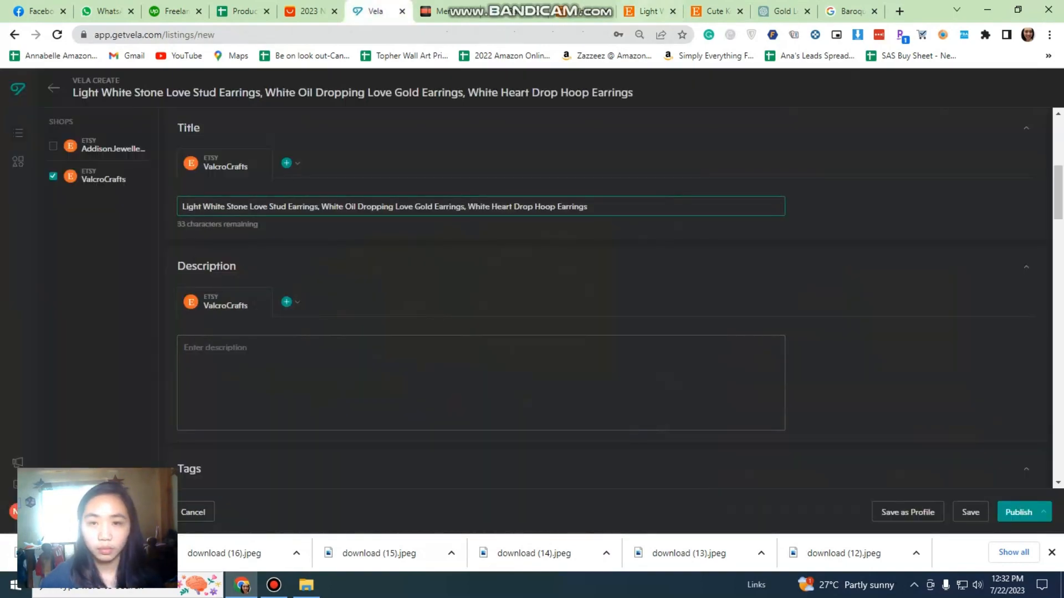
click(649, 11)
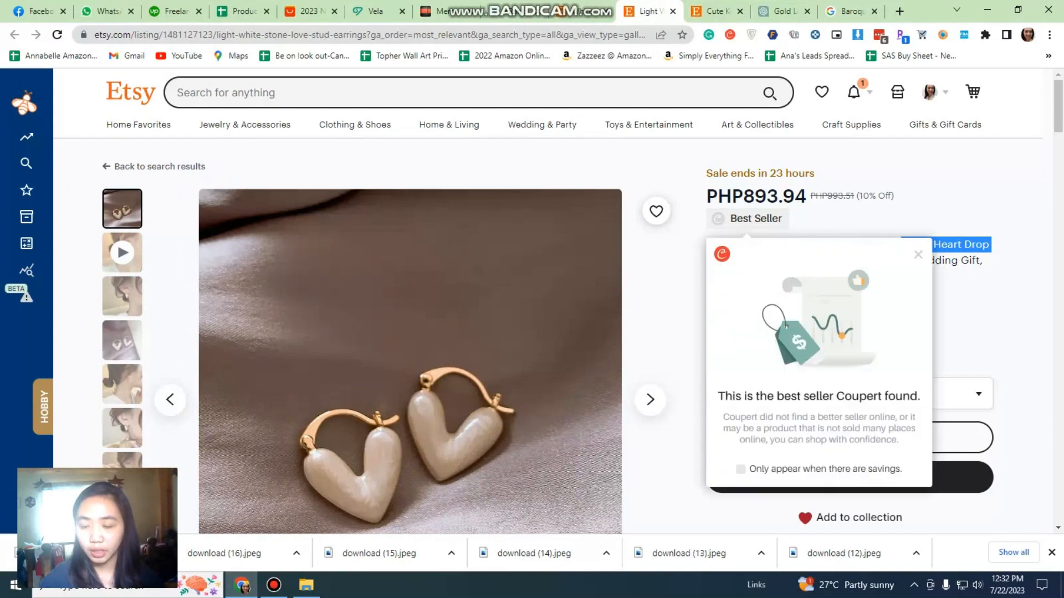
click(785, 260)
key(ctrl+Tab)
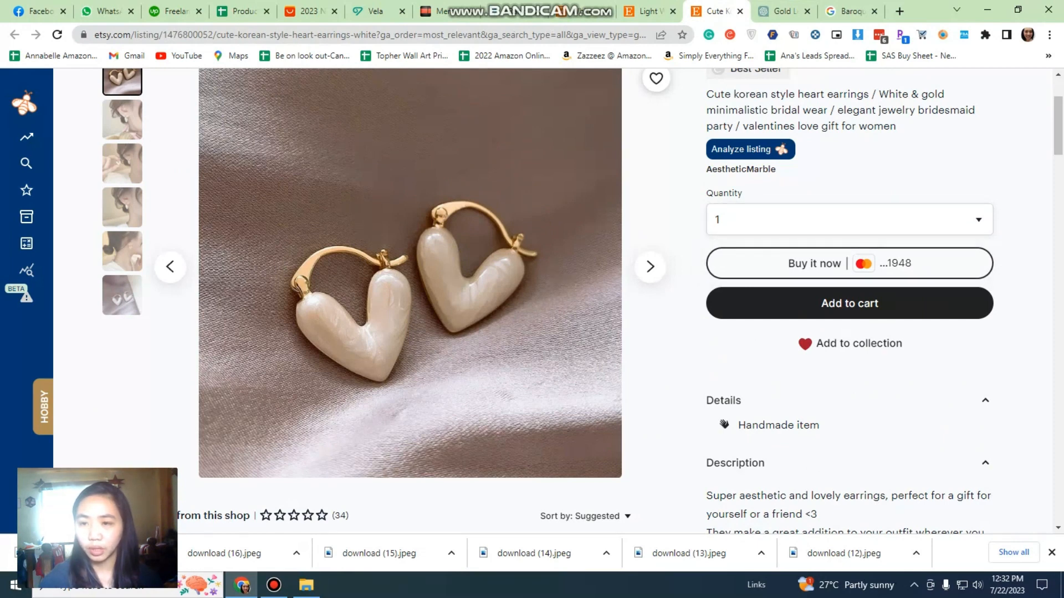
click(376, 11)
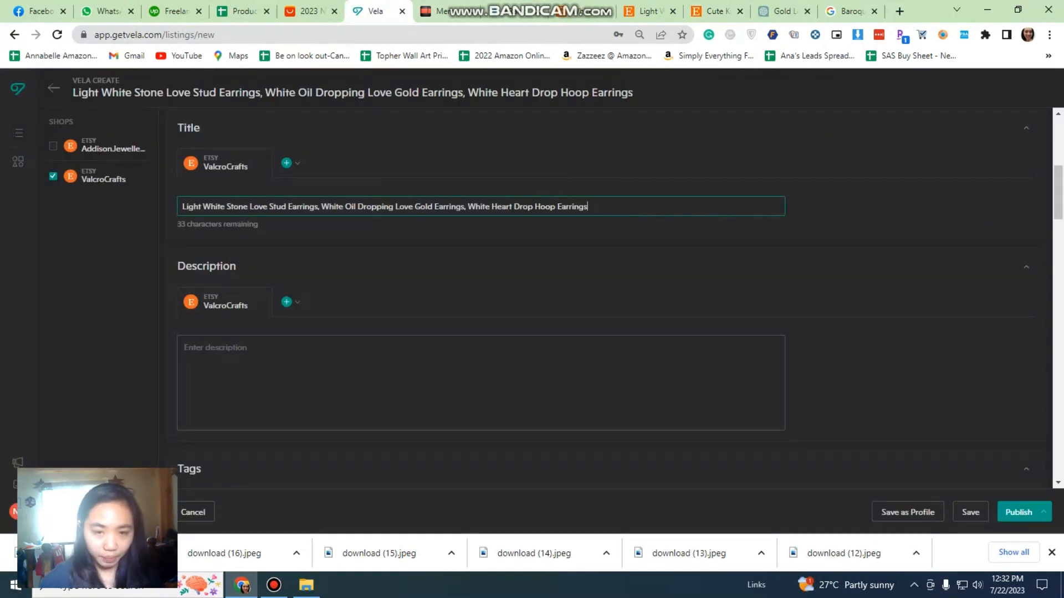
text(,)
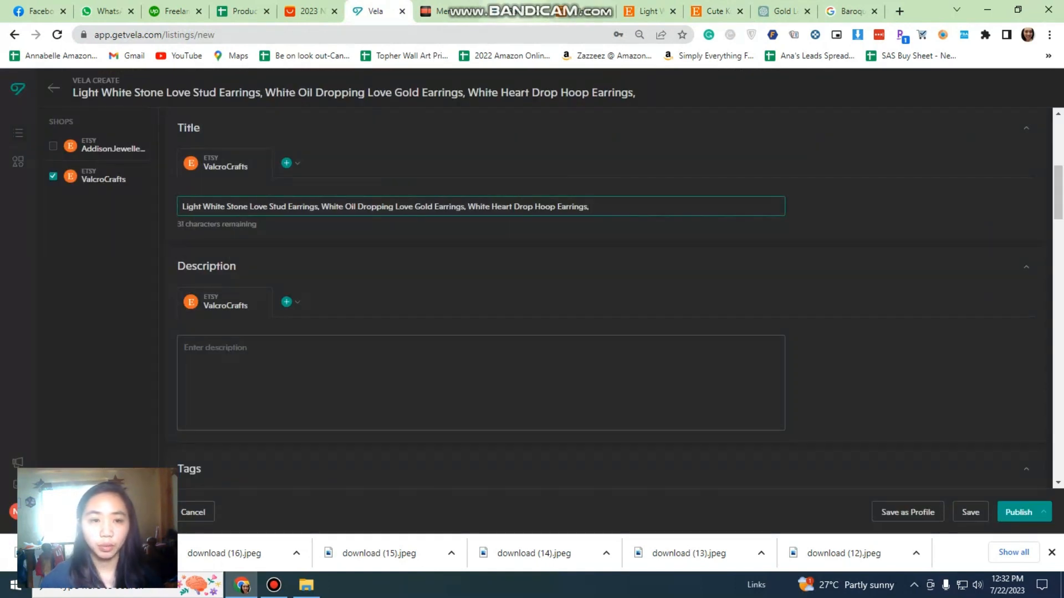
- Look through the Etsy search results for White Oil Dropping Love Stud Earrings for more title phrases
key(ctrl+Tab)
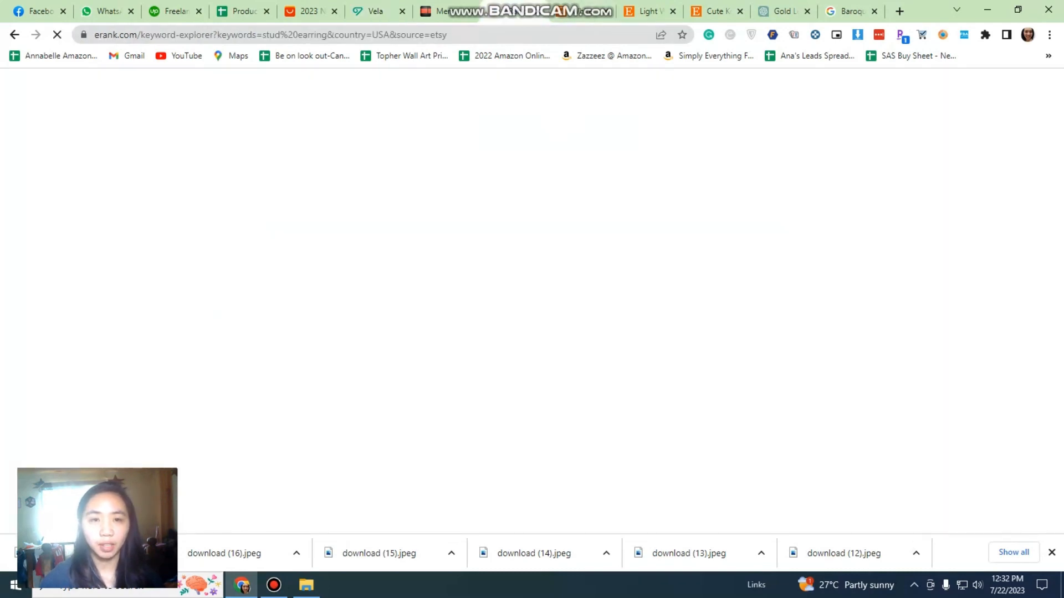
key(ctrl+shift+Tab)
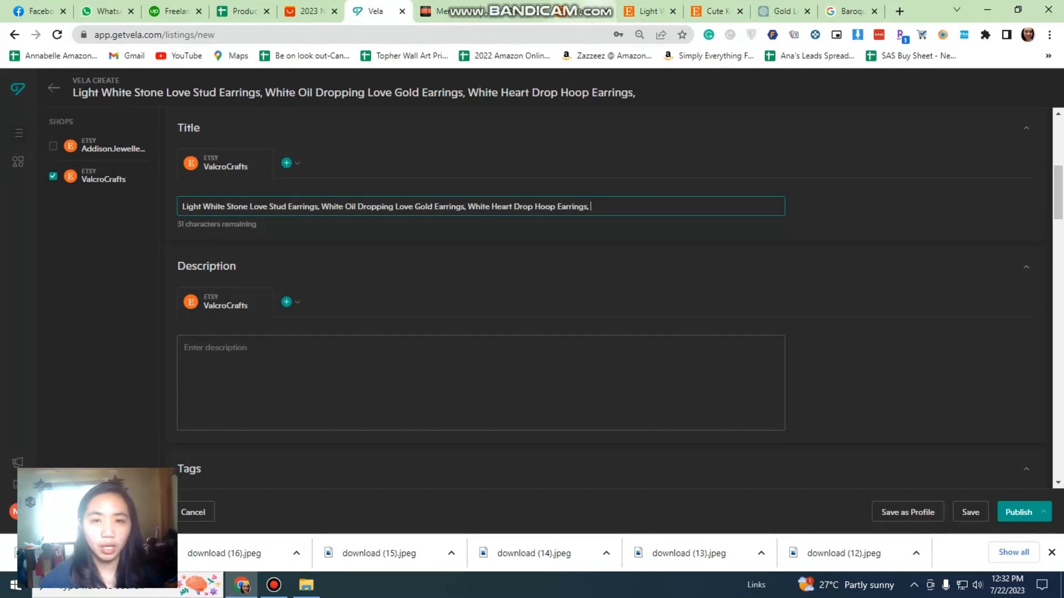
key(ctrl+Tab)
scroll(432, 250, up, 13)
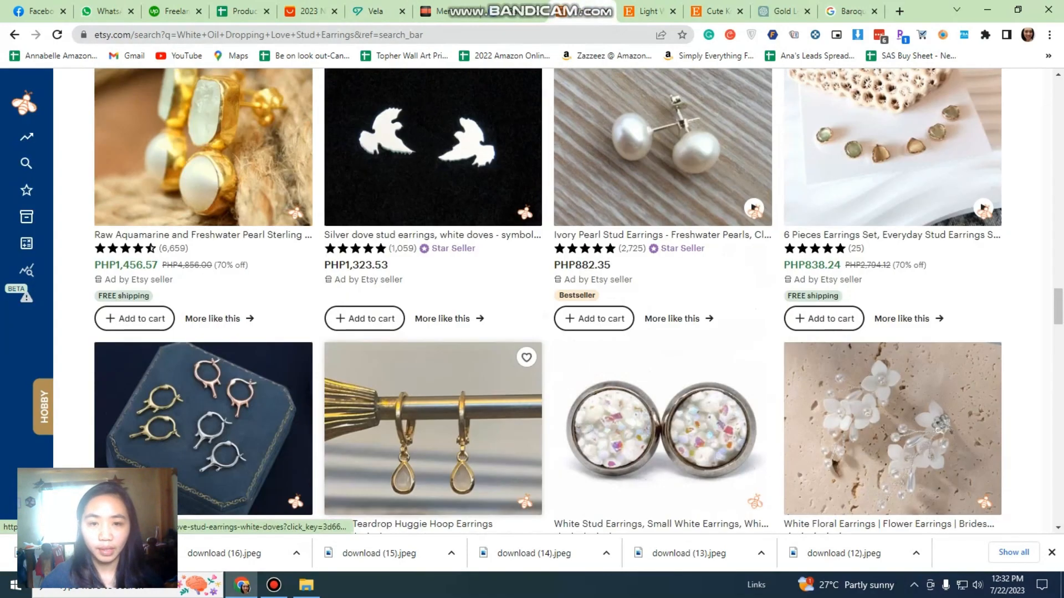
scroll(432, 300, down, 20)
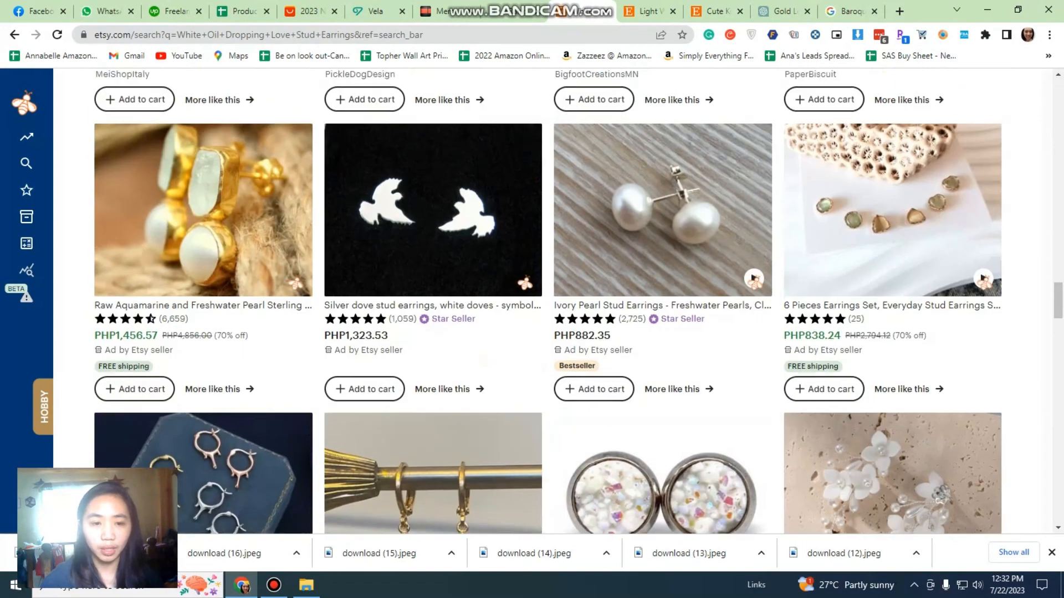
scroll(471, 138, down, 20)
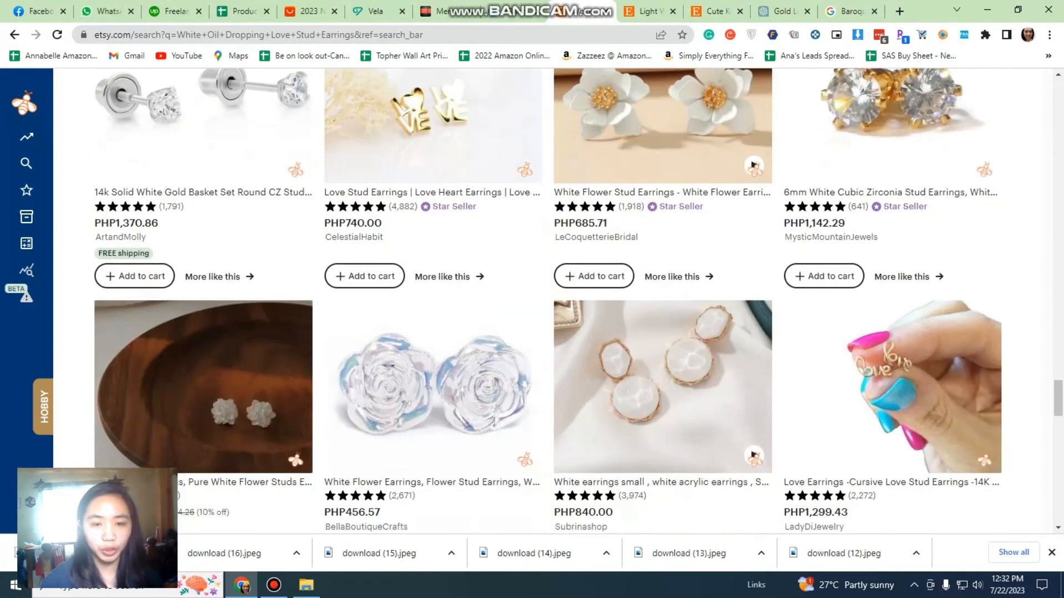
scroll(471, 139, up, 6)
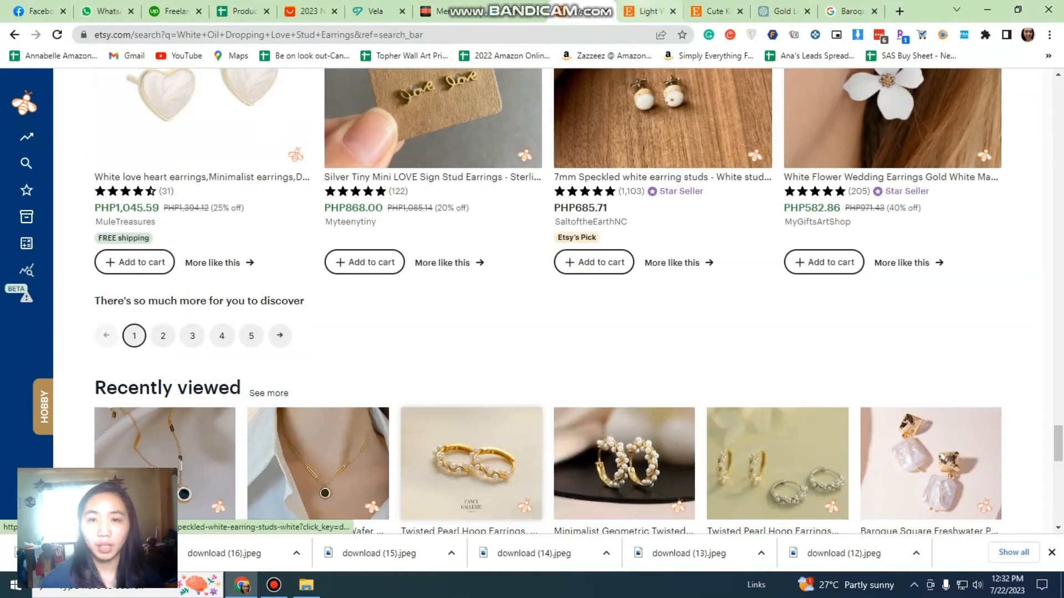
- Examine the titles and photos of the two similar Etsy heart earrings listings and compare them with the photos in the Vela listing
click(651, 11)
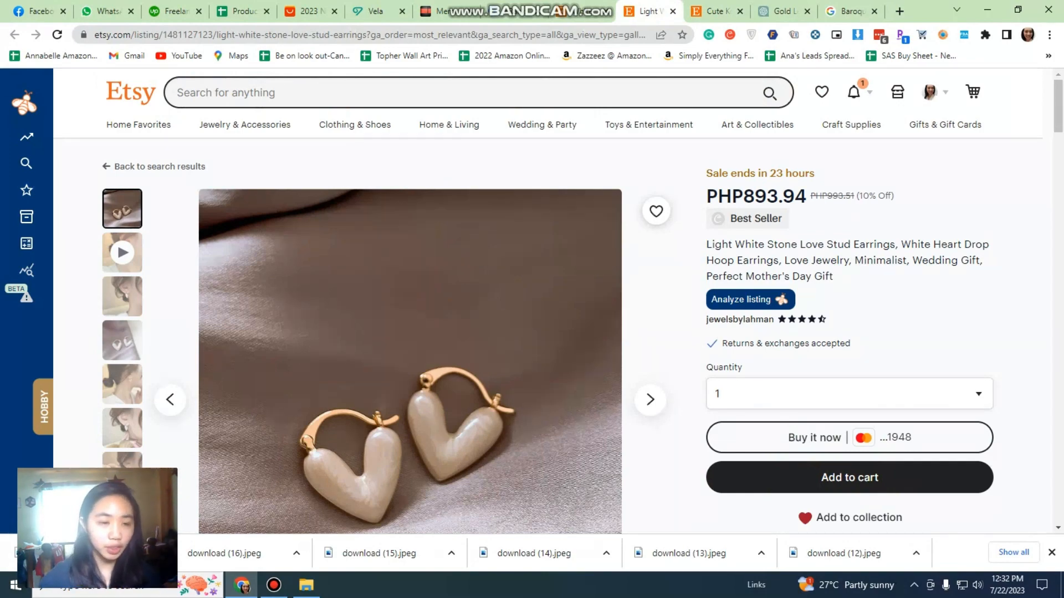
scroll(548, 302, down, 1)
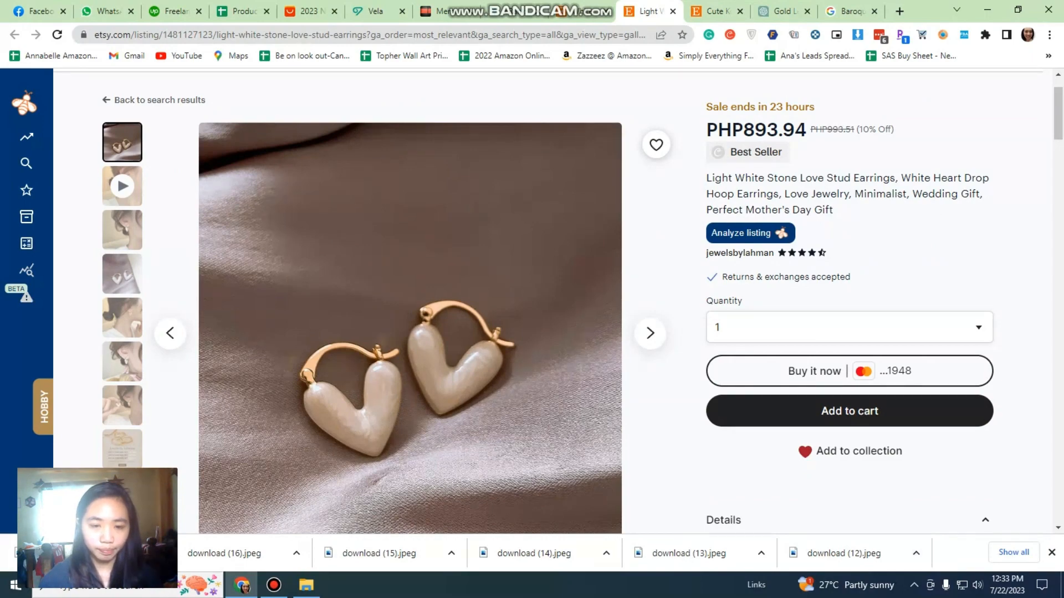
key(ctrl+Tab)
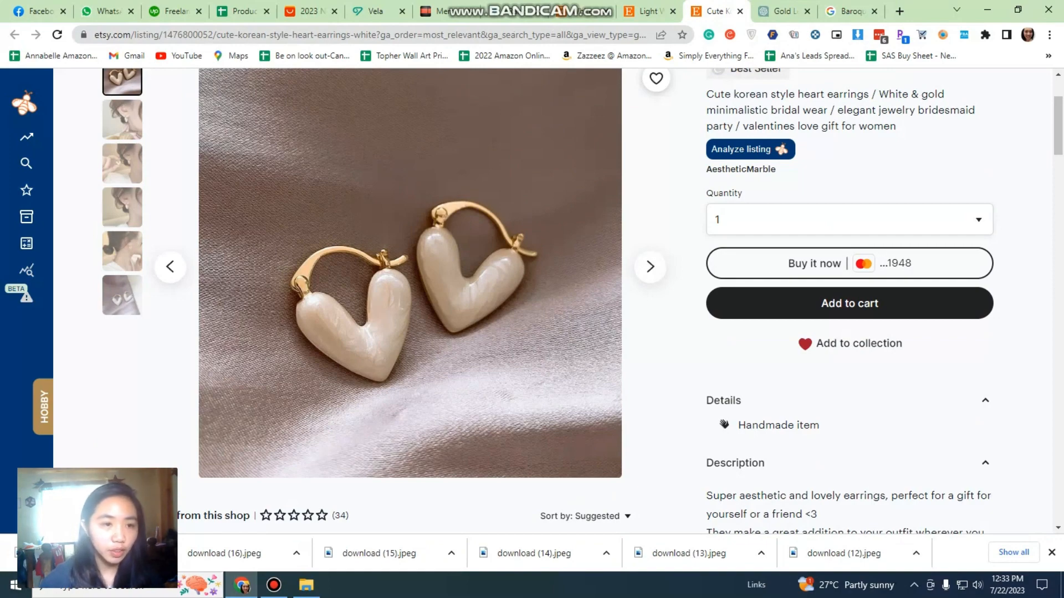
click(650, 266)
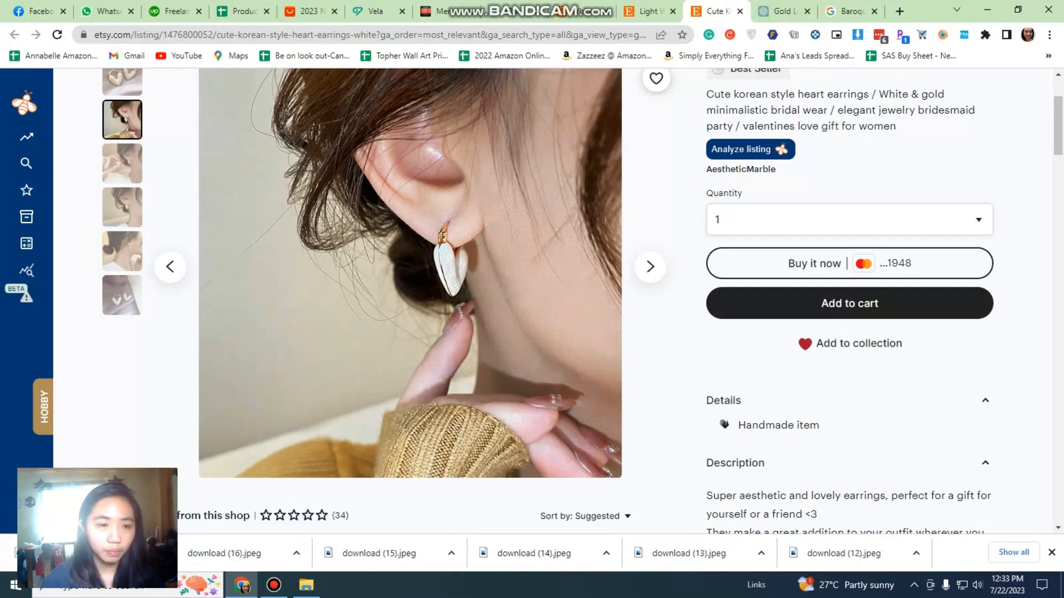
click(122, 207)
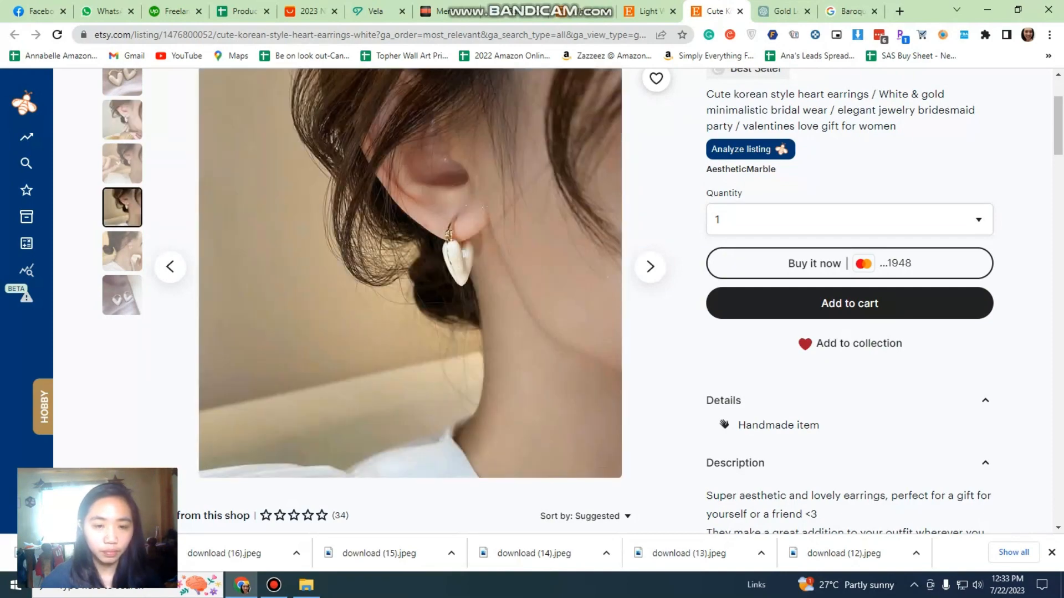
scroll(122, 207, up, 3)
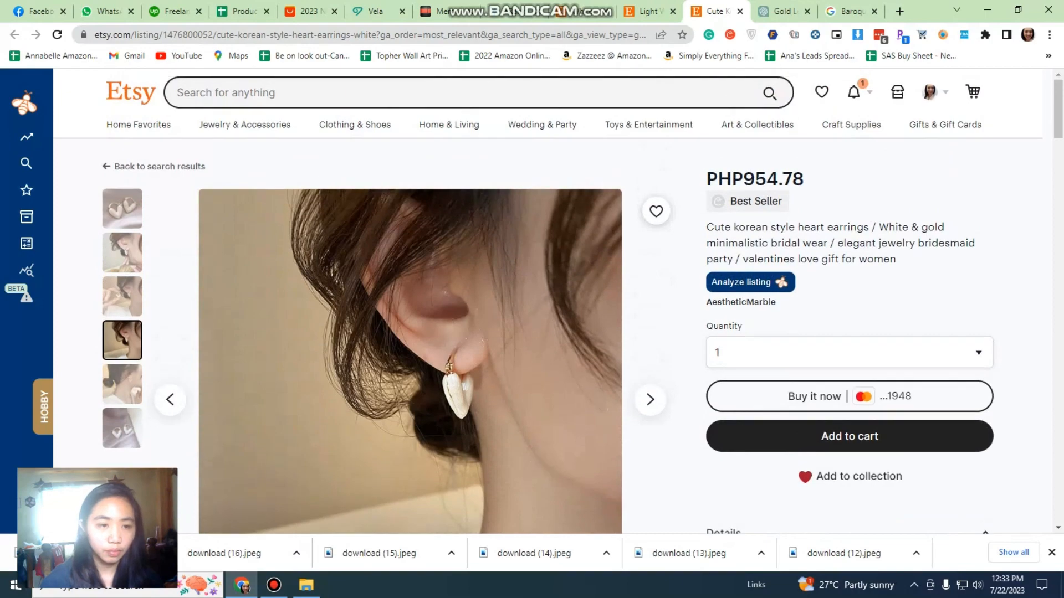
click(122, 209)
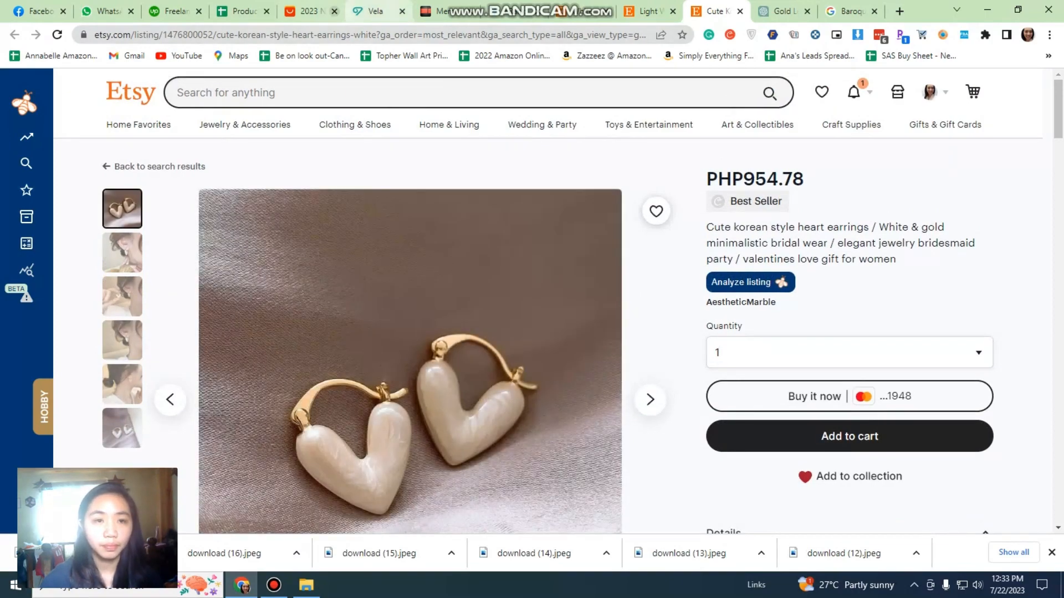
click(376, 11)
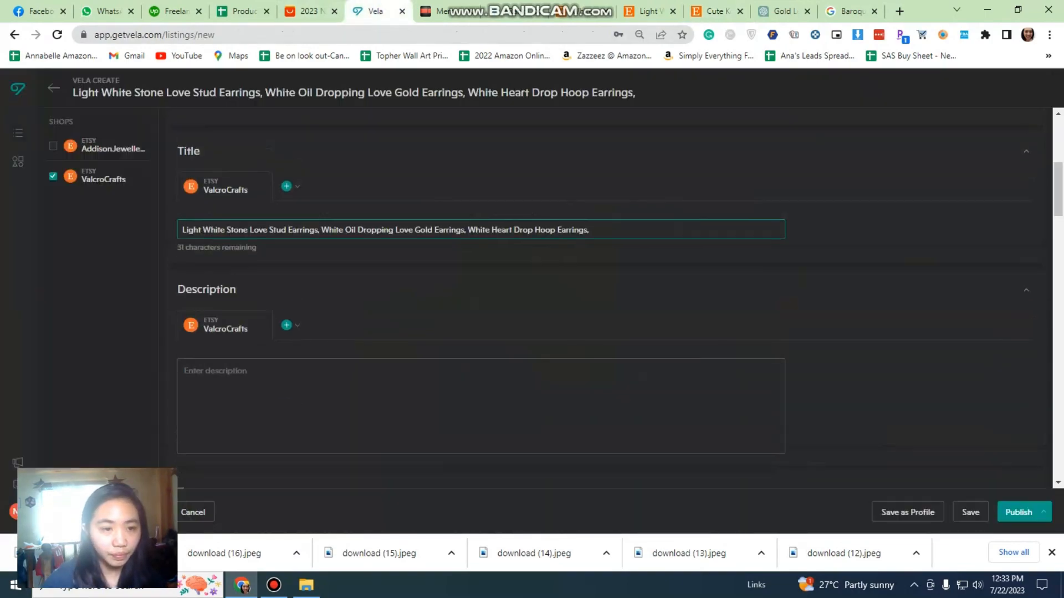
scroll(382, 228, up, 4)
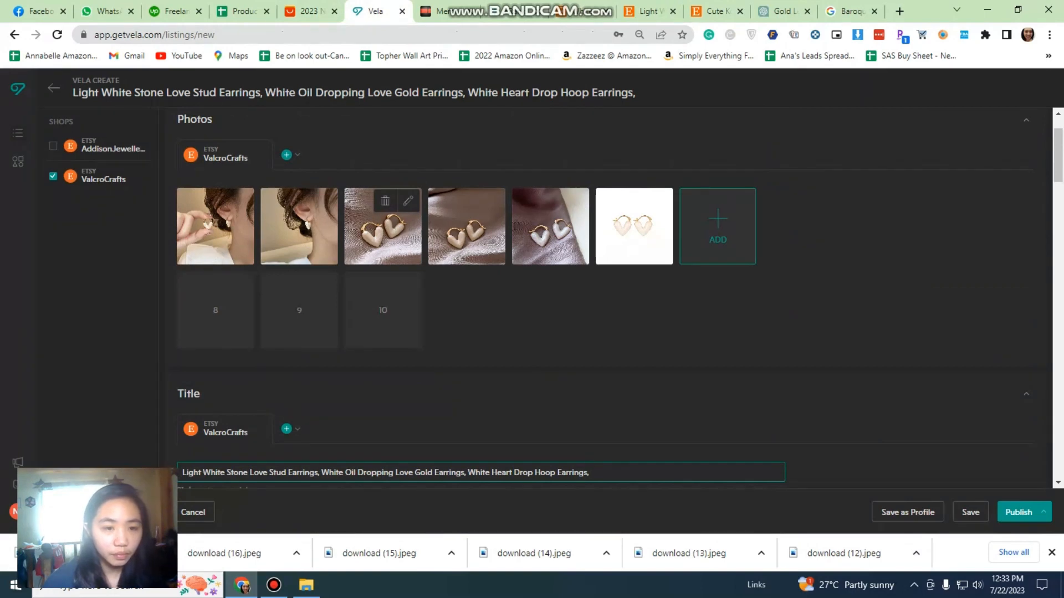
scroll(382, 227, down, 5)
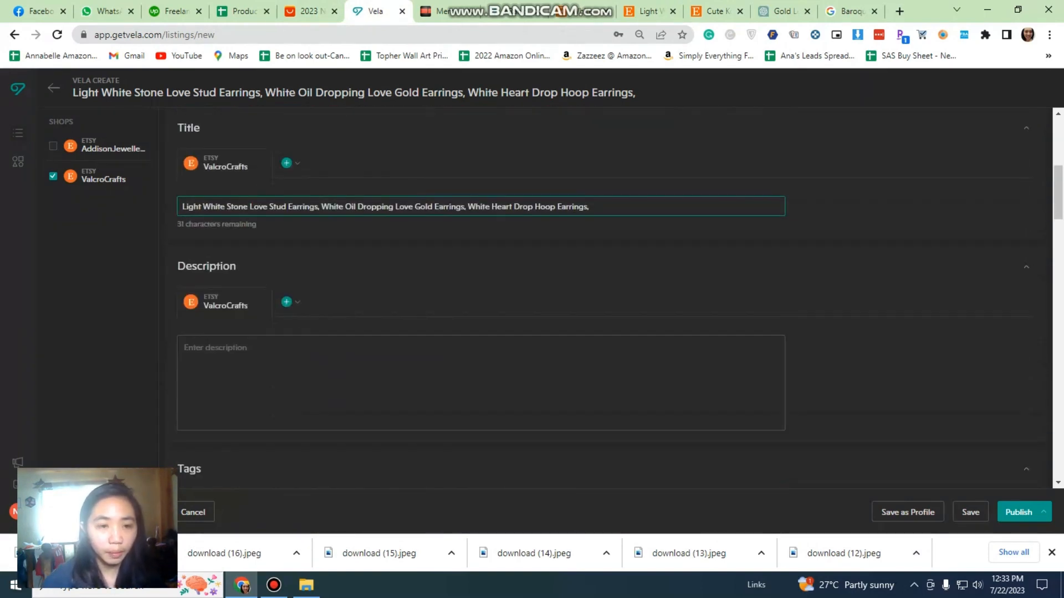
- Append "Bridal Earrings," to the end of the Vela title after checking the Cute Korean style Etsy listing's title
click(715, 11)
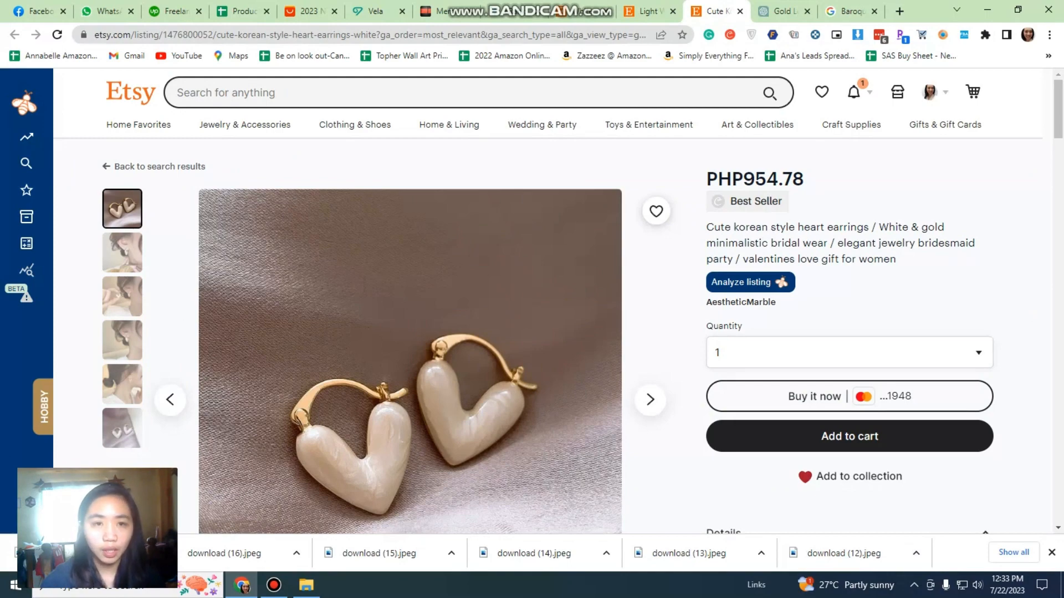
click(372, 11)
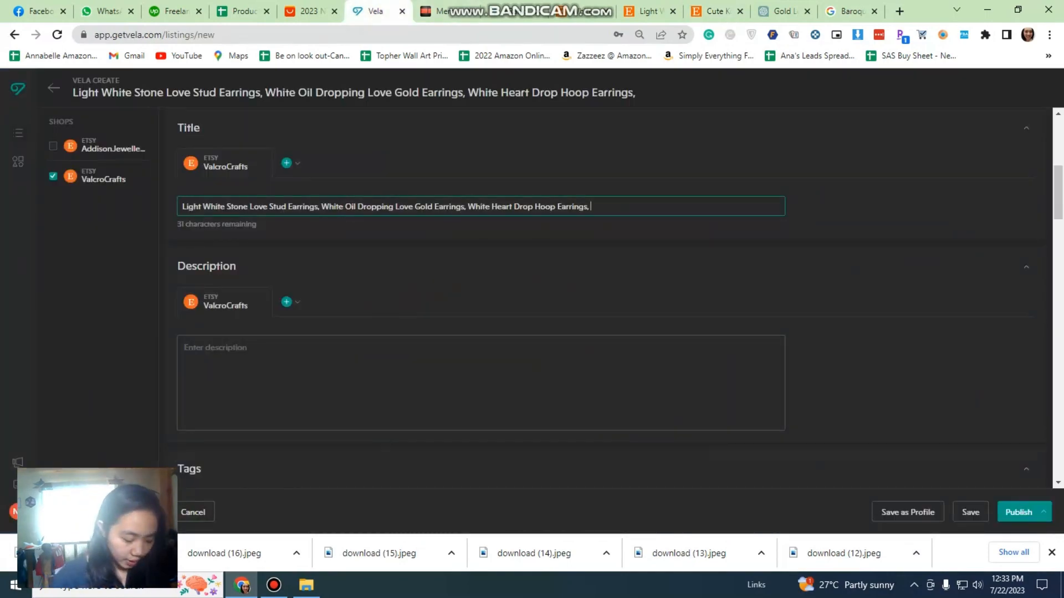
text(Bridal)
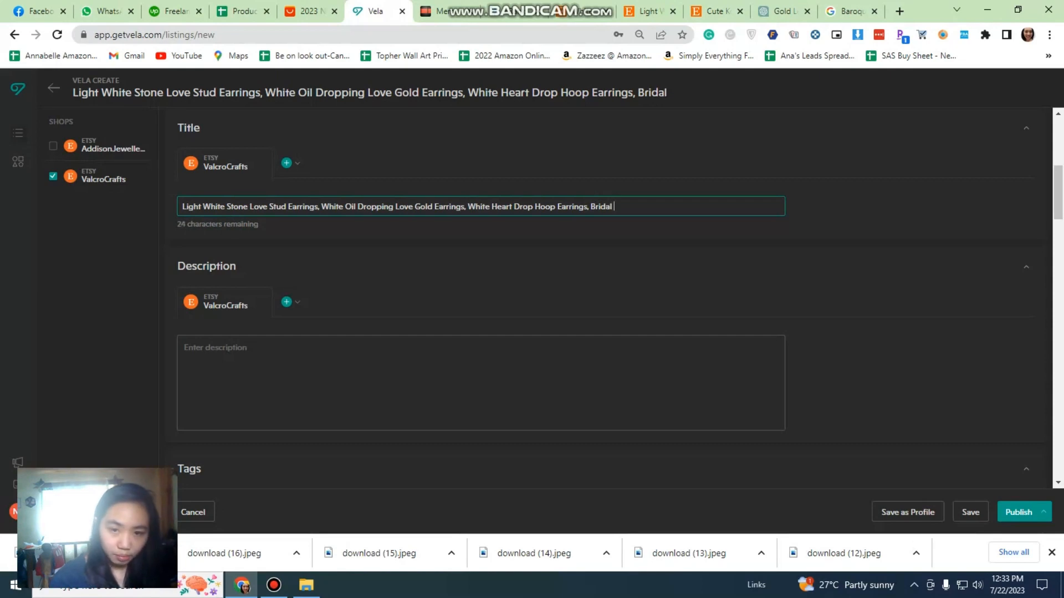
text(Earring)
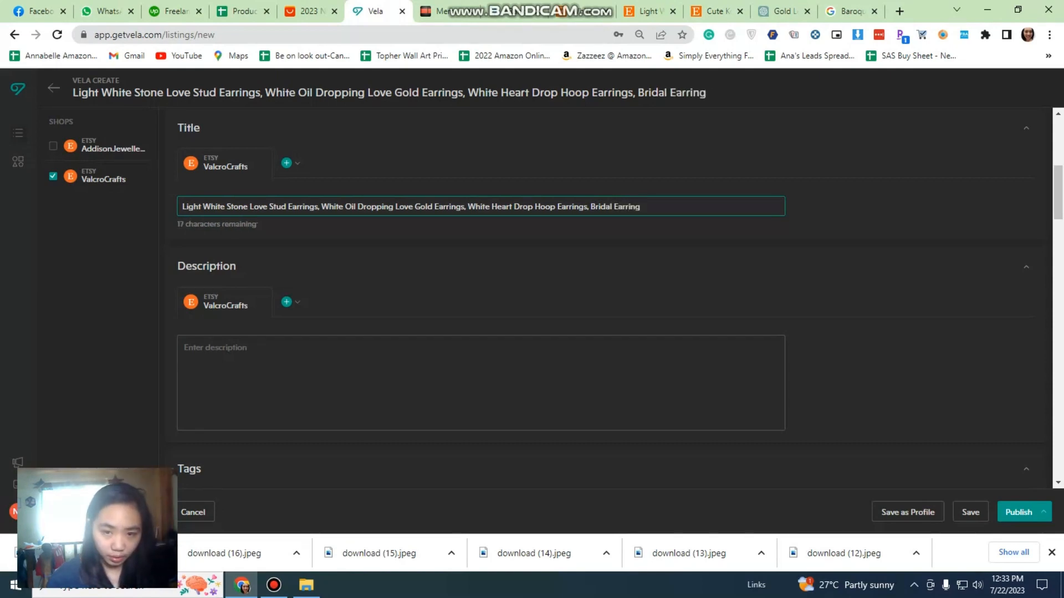
text(s, )
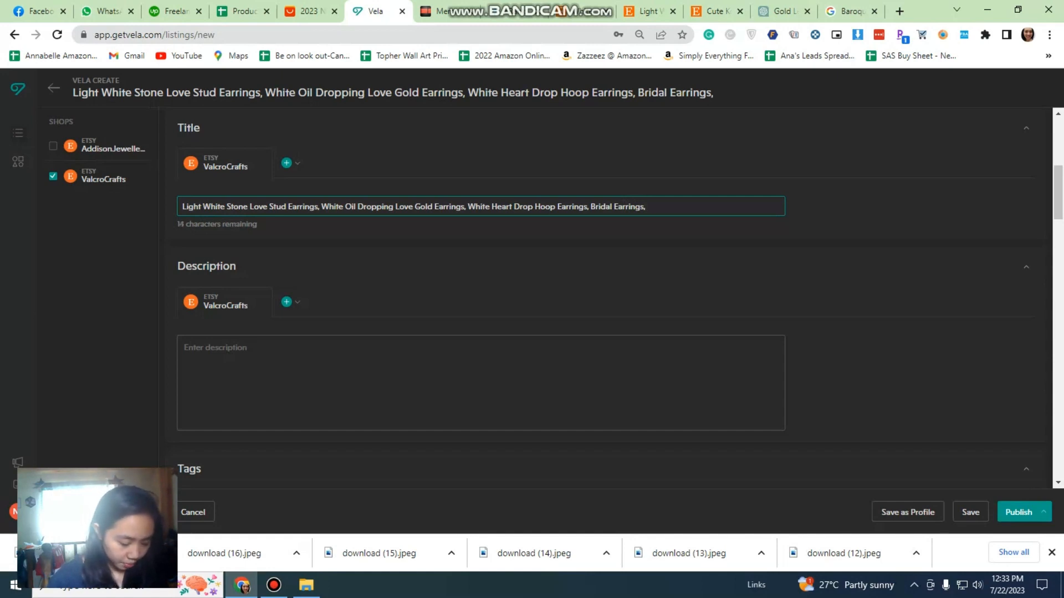
text(Bridesmai)
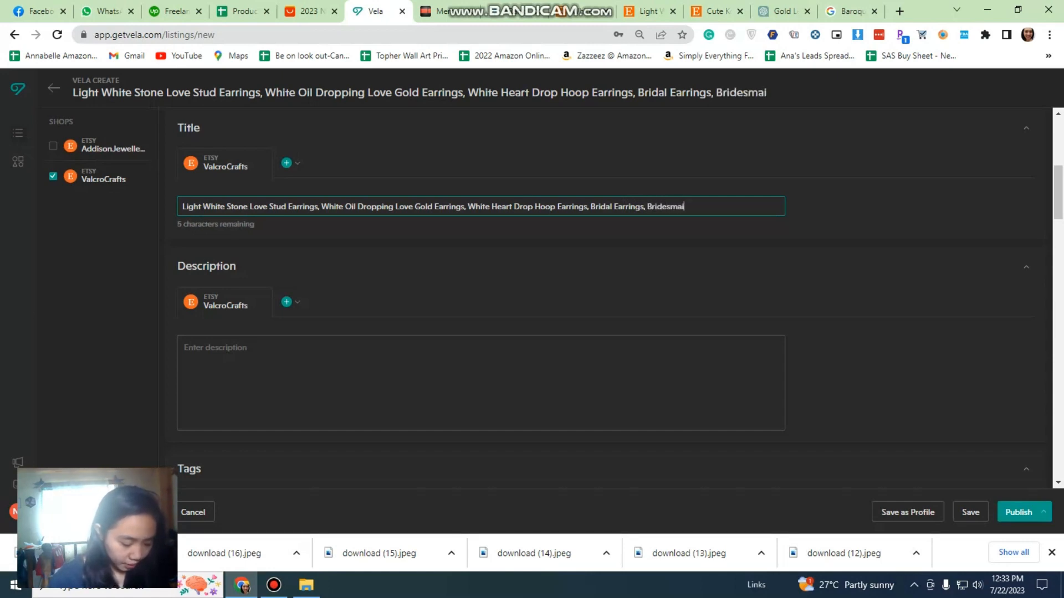
text(d )
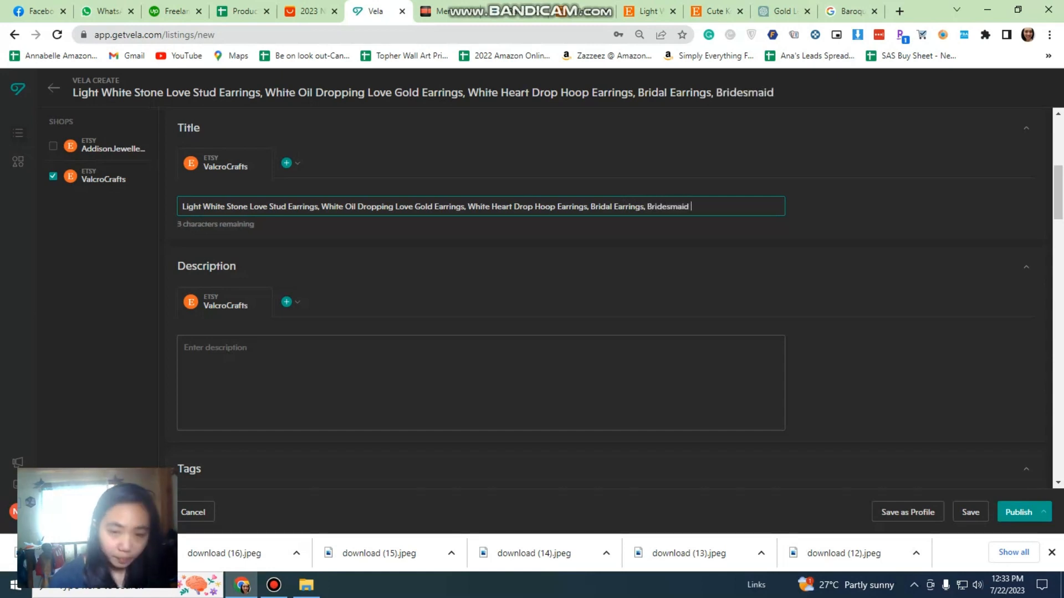
text(earring)
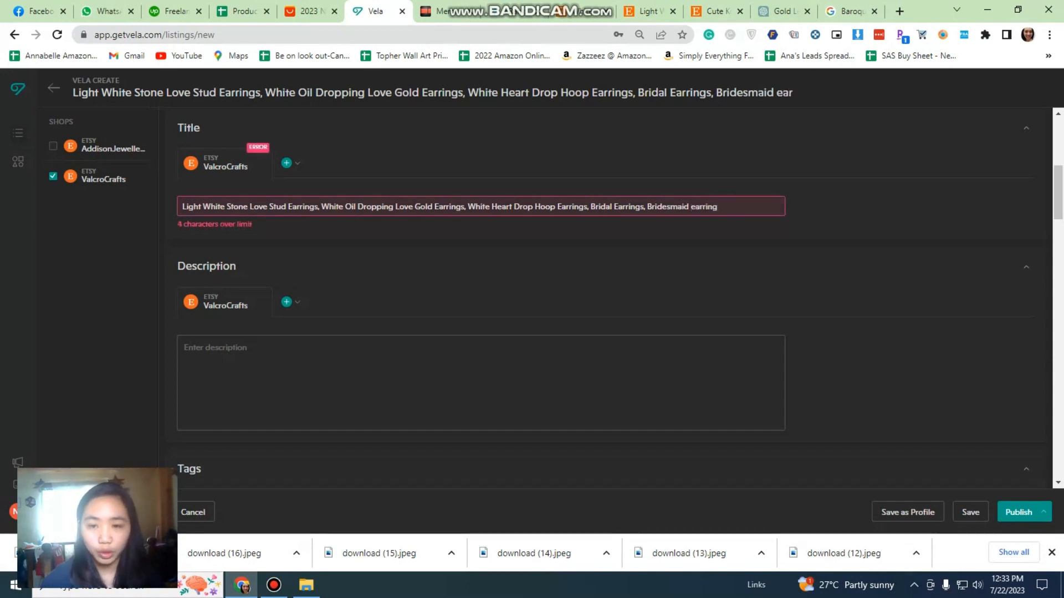
key(shift+Left)
key(shift+Left)
key(shift+Left)
key(shift+Left)
key(shift+Left)
key(shift+Left)
key(shift+Left)
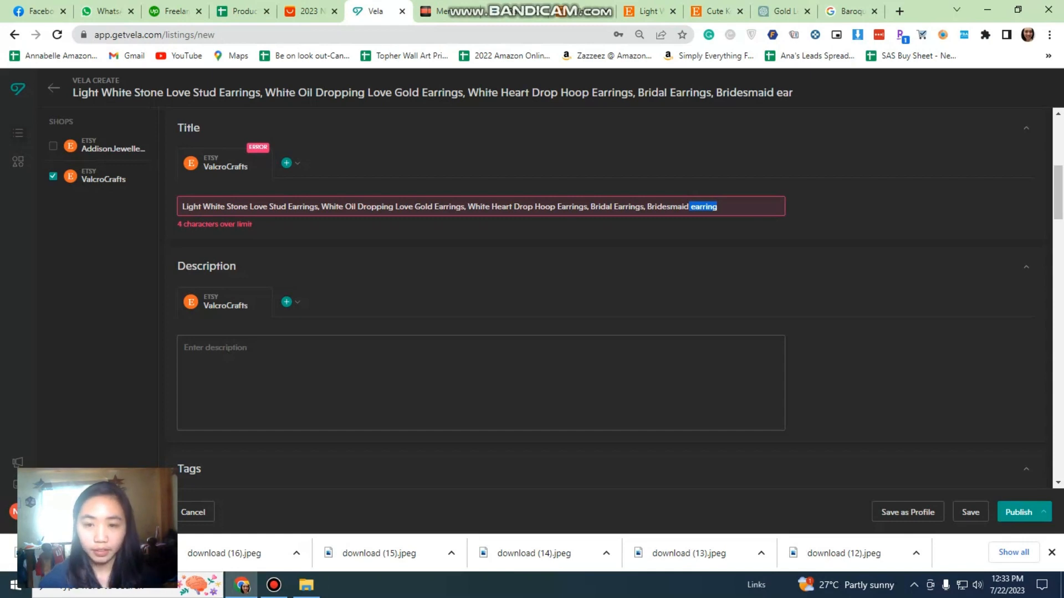
key(BackSpace)
key(BackSpace)
key(shift+Left)
key(shift+Left)
key(shift+Left)
key(shift+Left)
key(shift+Left)
key(shift+Left)
key(shift+Left)
key(shift+Left)
key(shift+Left)
key(shift+Left)
key(shift+Left)
key(shift+Left)
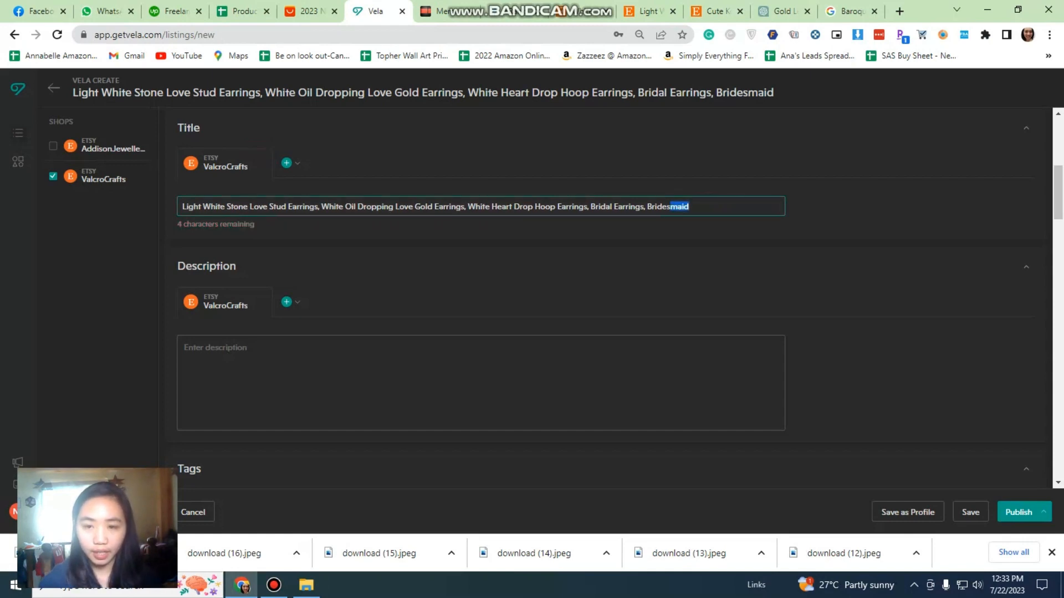
key(BackSpace)
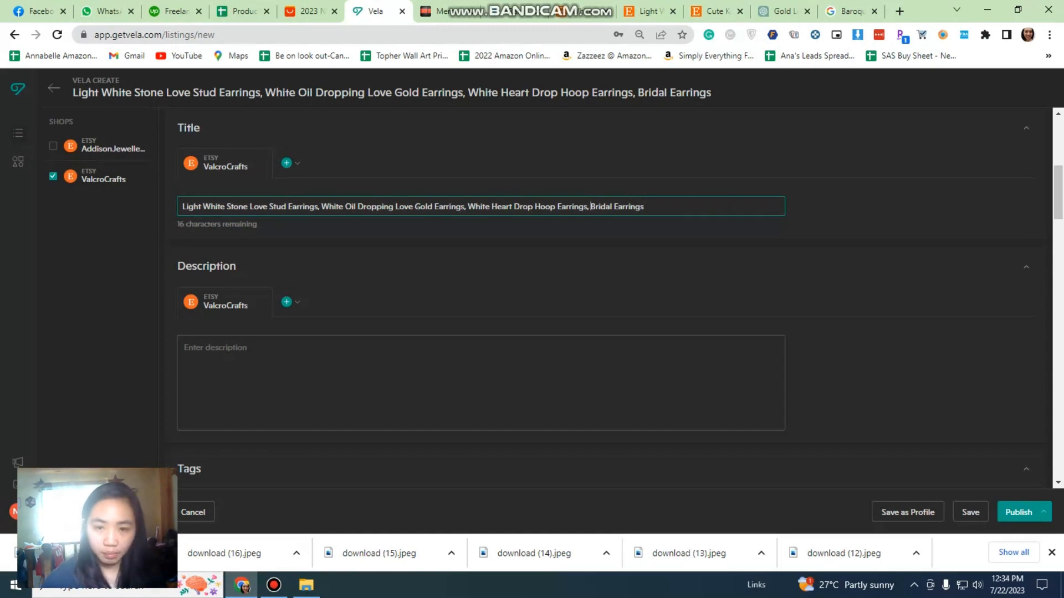
- Complete the title's last phrase as "Bridal Bridesmaid Earrings" and copy the whole title into the description
text(Brides)
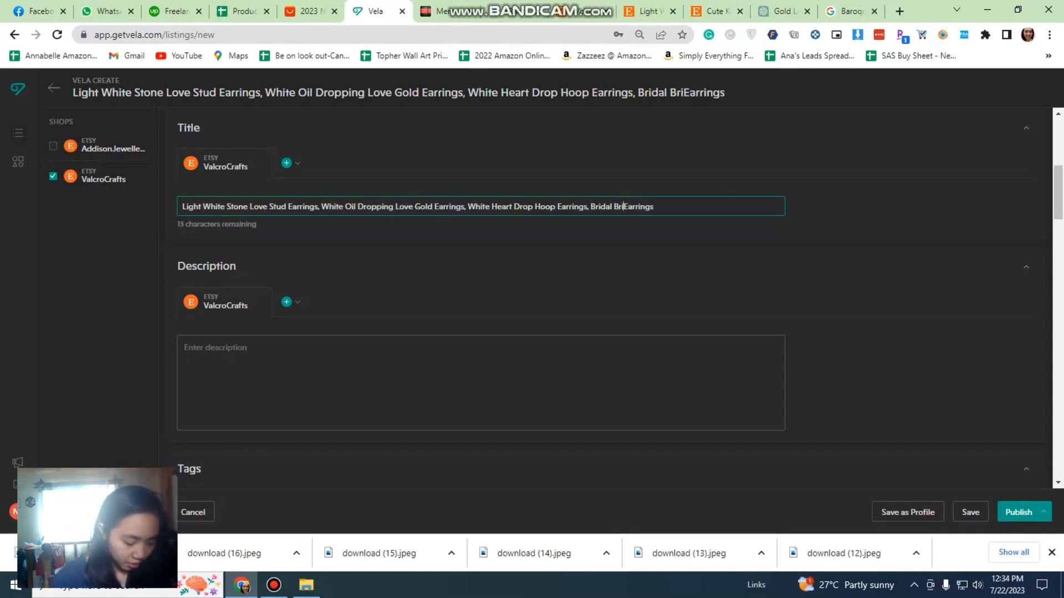
text(maid)
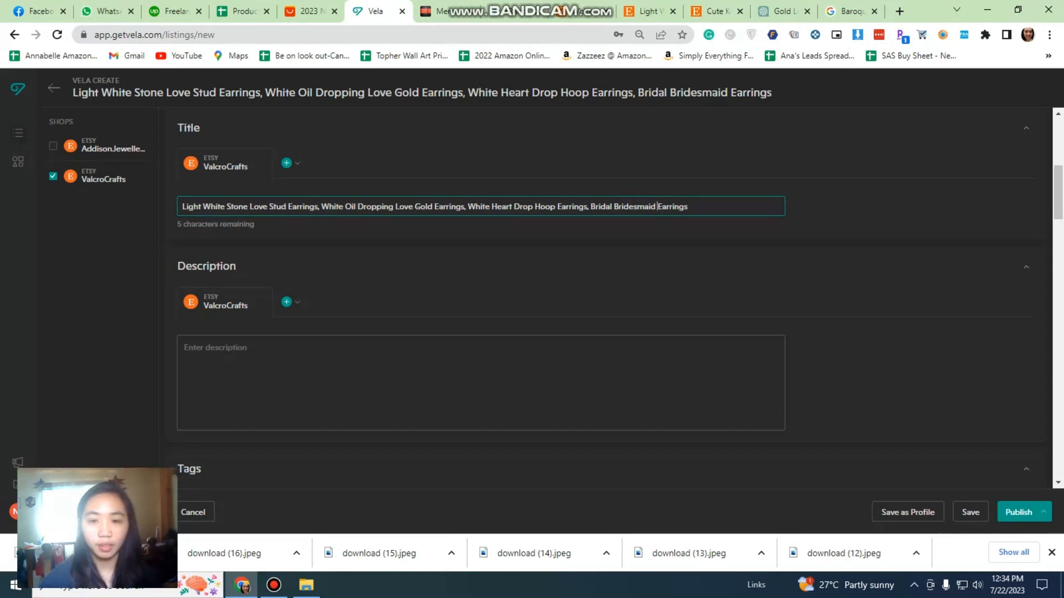
drag(689, 206, 180, 207)
key(ctrl+c)
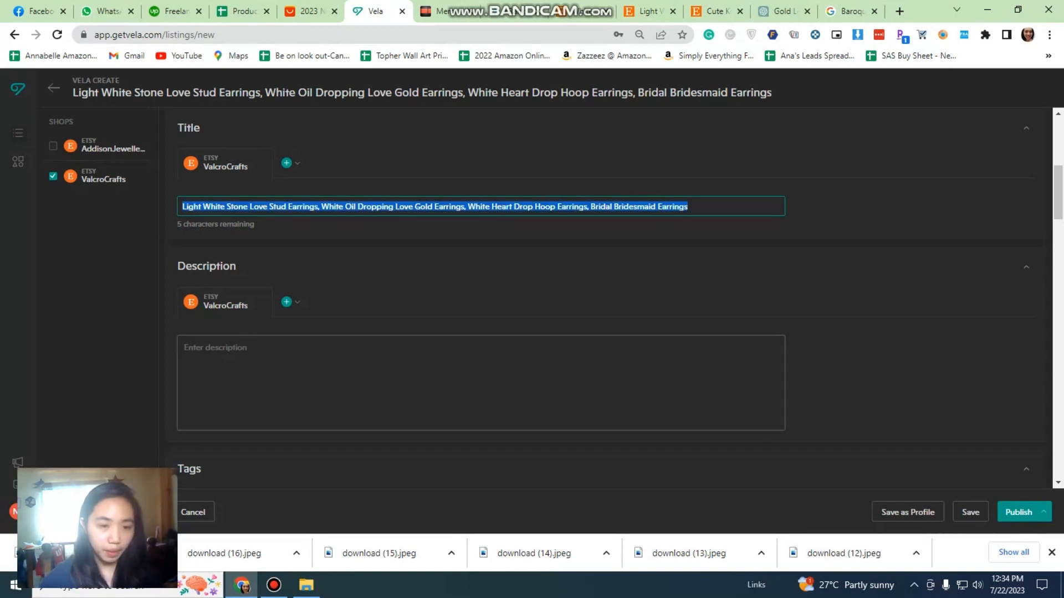
click(209, 349)
key(ctrl+v)
- Paste the complete listing title into cell B163 of the "Products to list to draft" spreadsheet
click(244, 11)
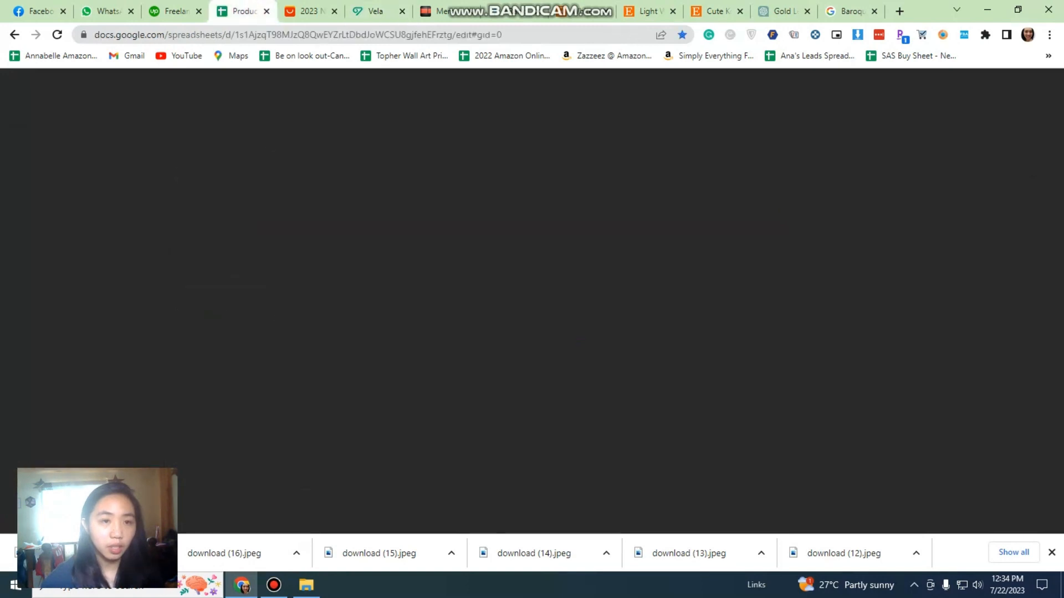
scroll(222, 325, down, 1)
click(222, 325)
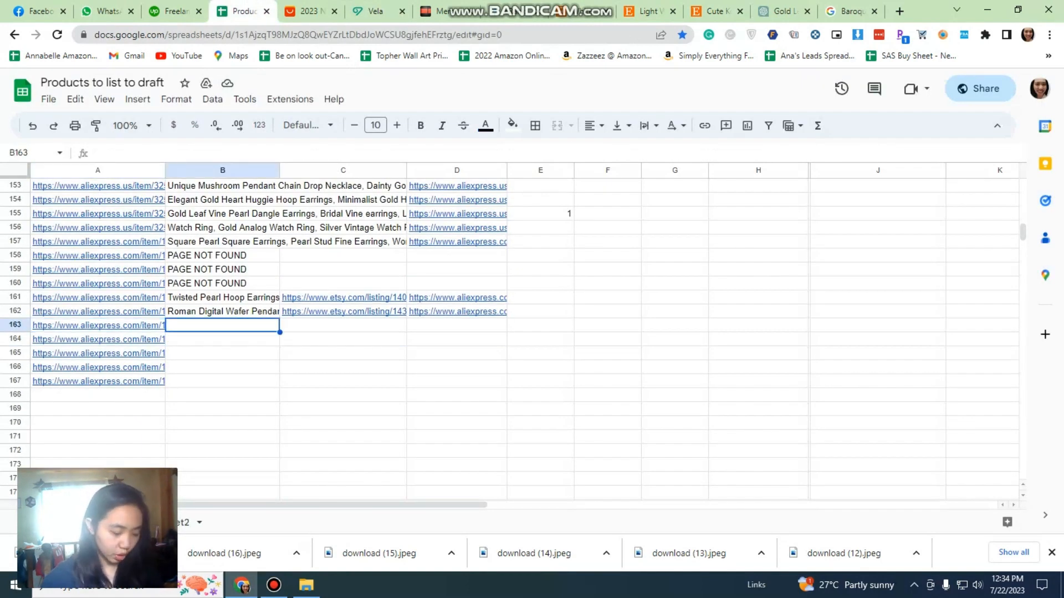
key(ctrl+v)
- Copy the web address of the Light White Stone Etsy listing into cell C163 of the product spreadsheet
click(718, 11)
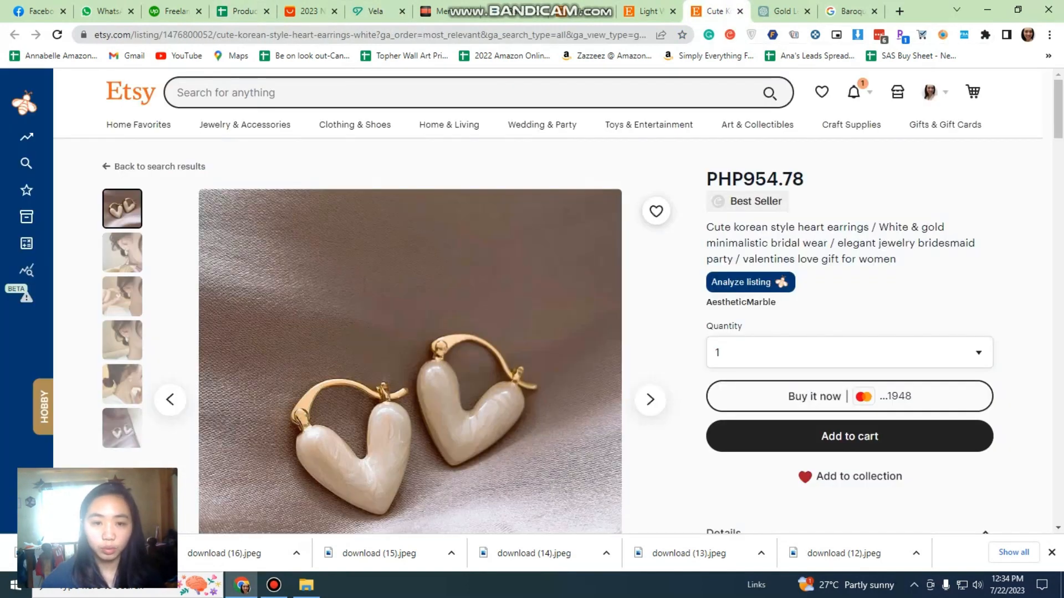
click(648, 11)
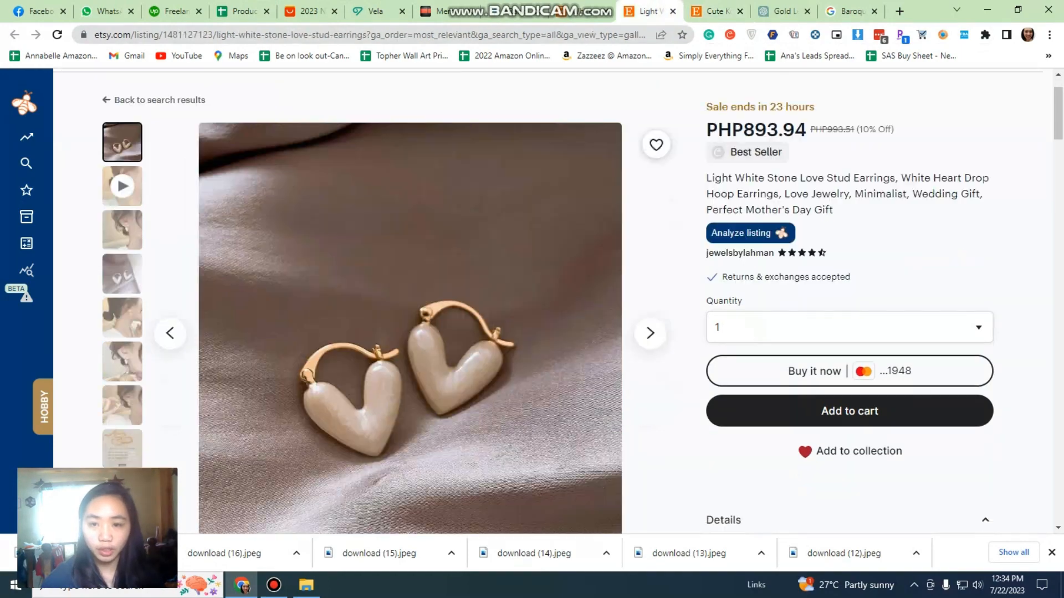
key(ctrl+l)
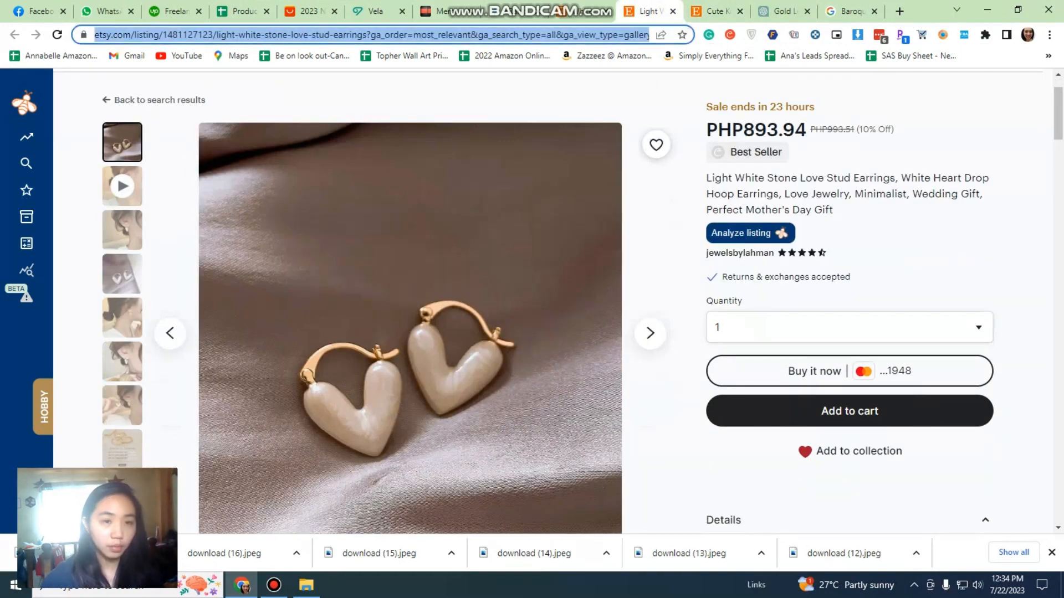
click(243, 11)
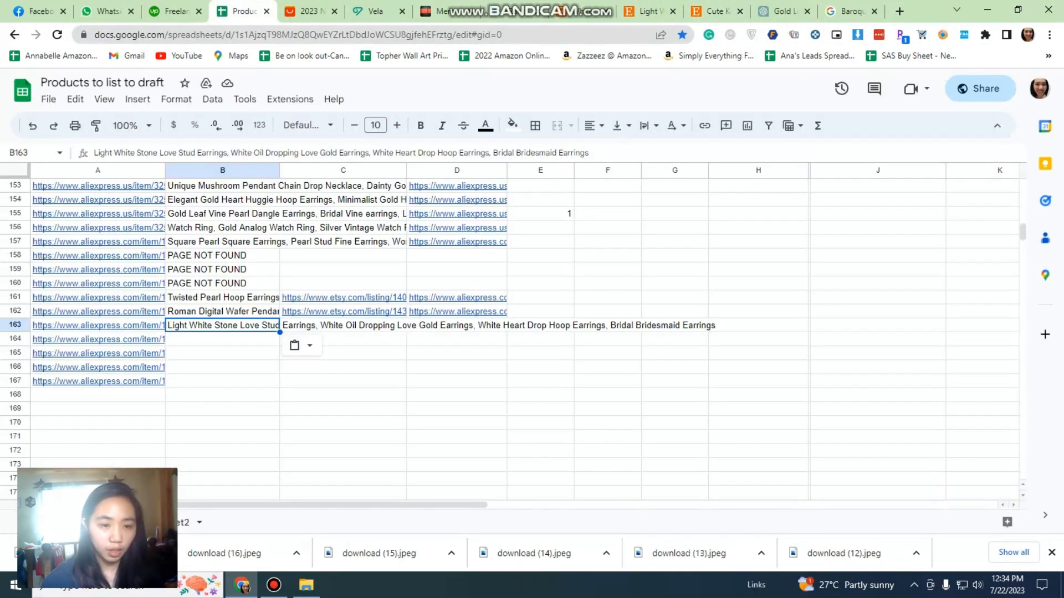
click(343, 325)
key(ctrl+v)
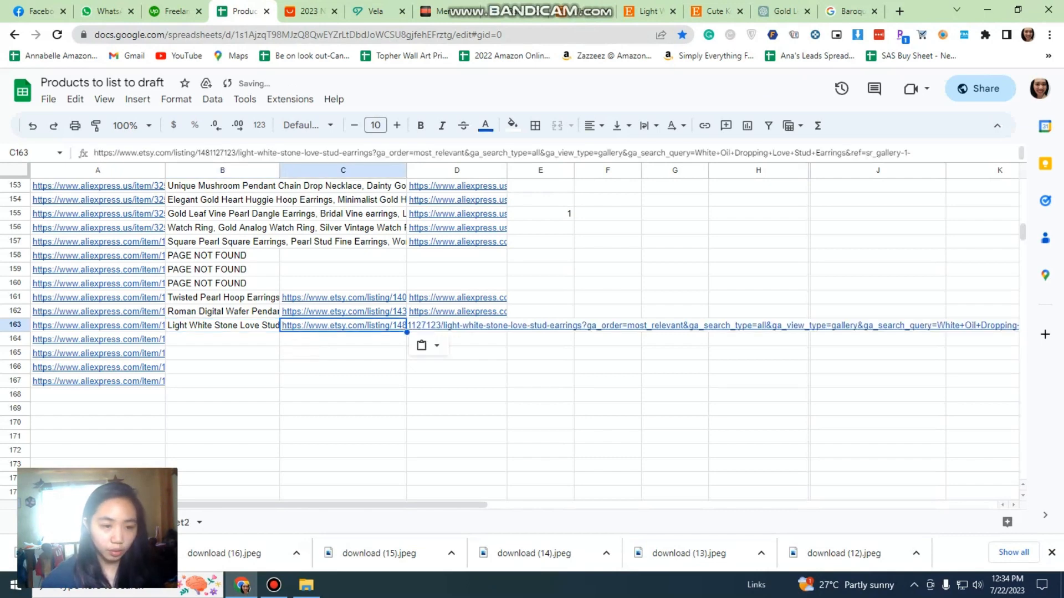
- Copy the AliExpress product link from cell A163 into cell D163
click(98, 326)
key(ctrl+c)
click(457, 325)
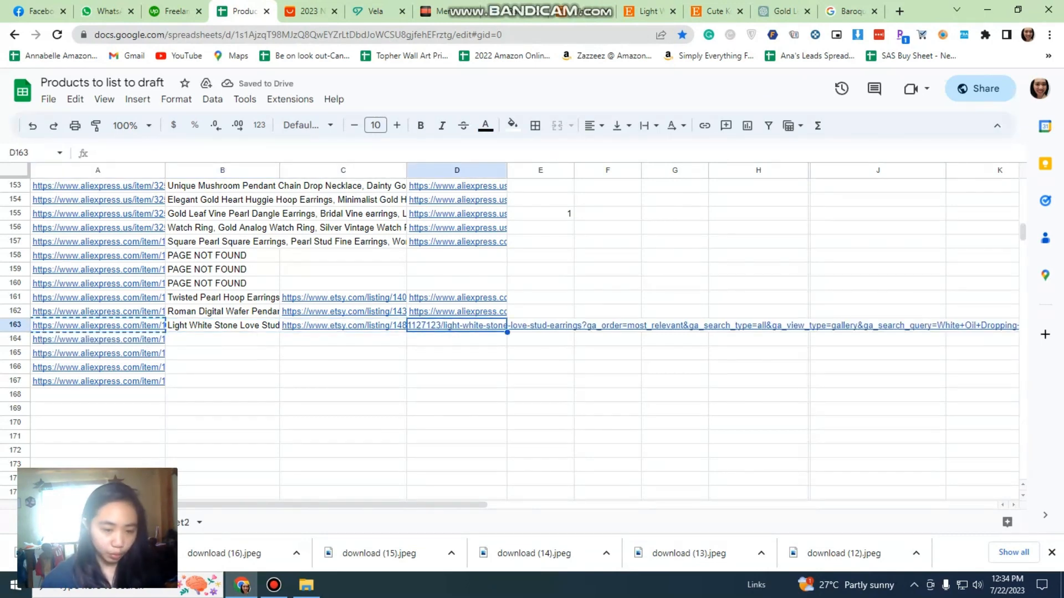
key(ctrl+v)
click(456, 395)
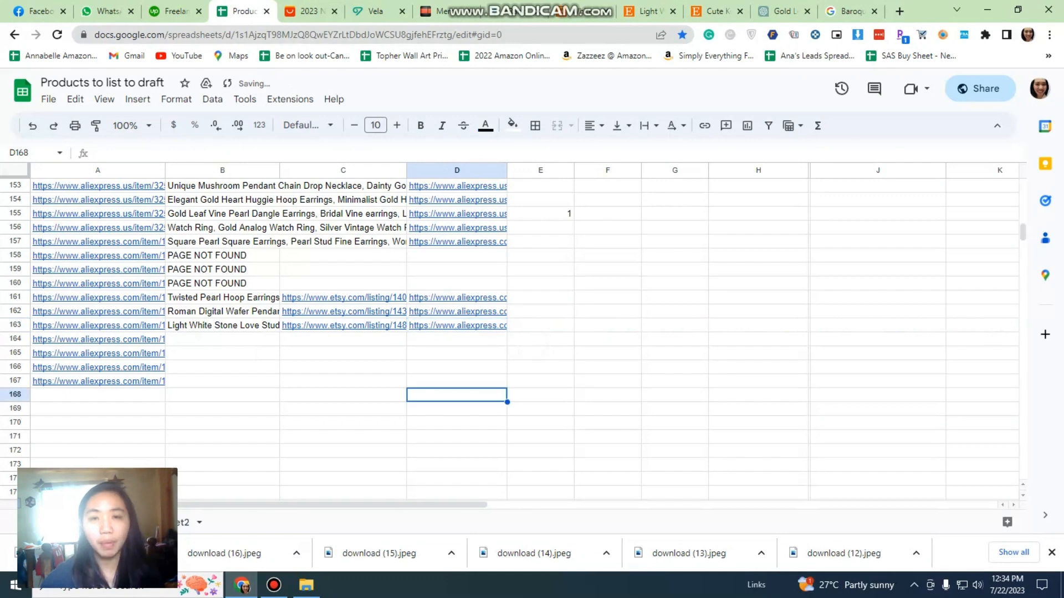
- Copy the "You Receive" memo from Memo Notepad, up to "handmade treasures.", and paste it below the title line in the Vela description
click(375, 11)
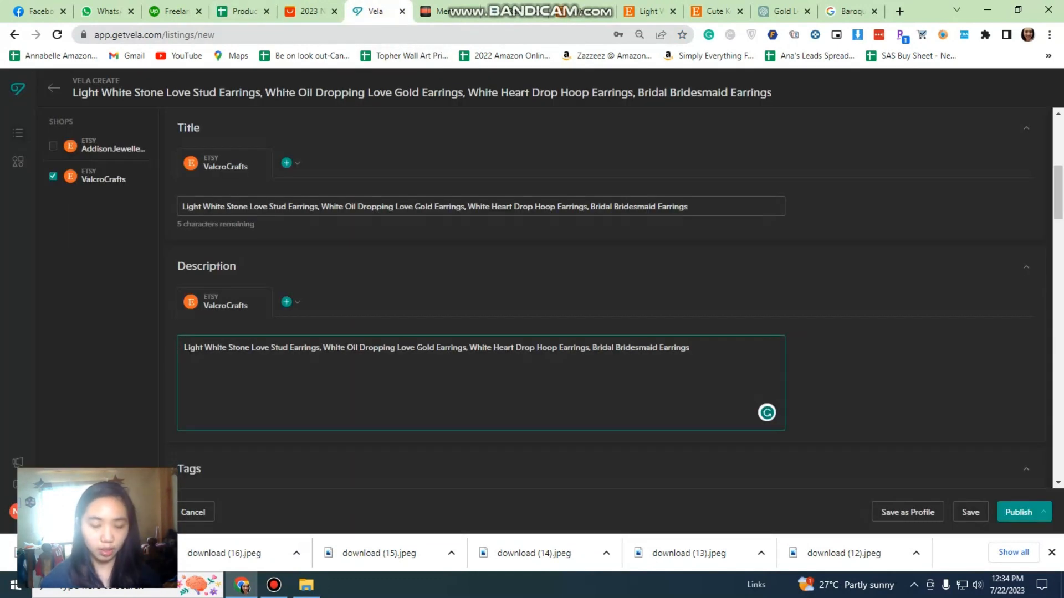
key(Return)
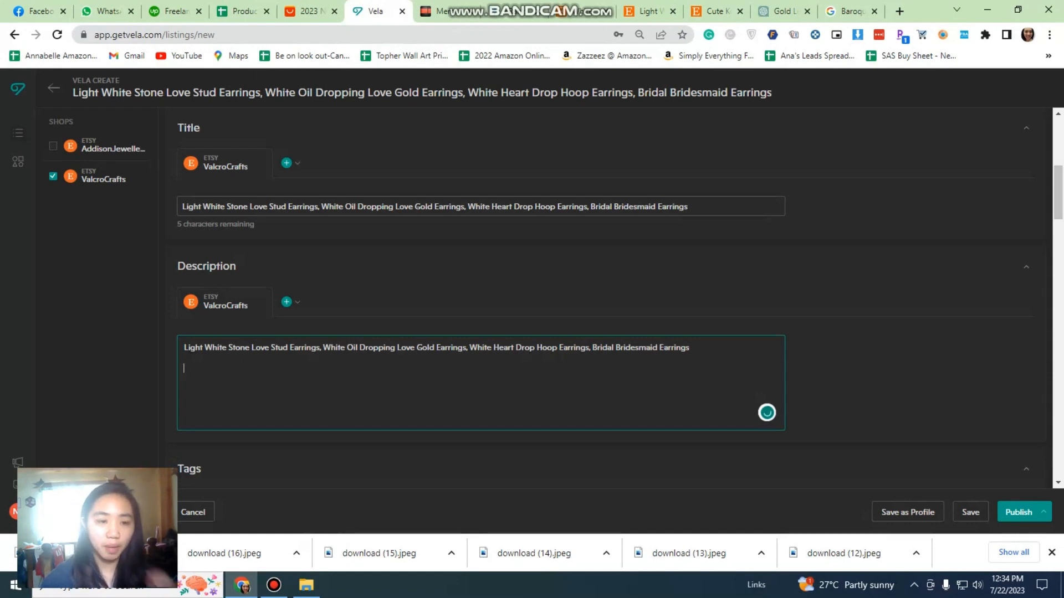
key(ctrl+Tab)
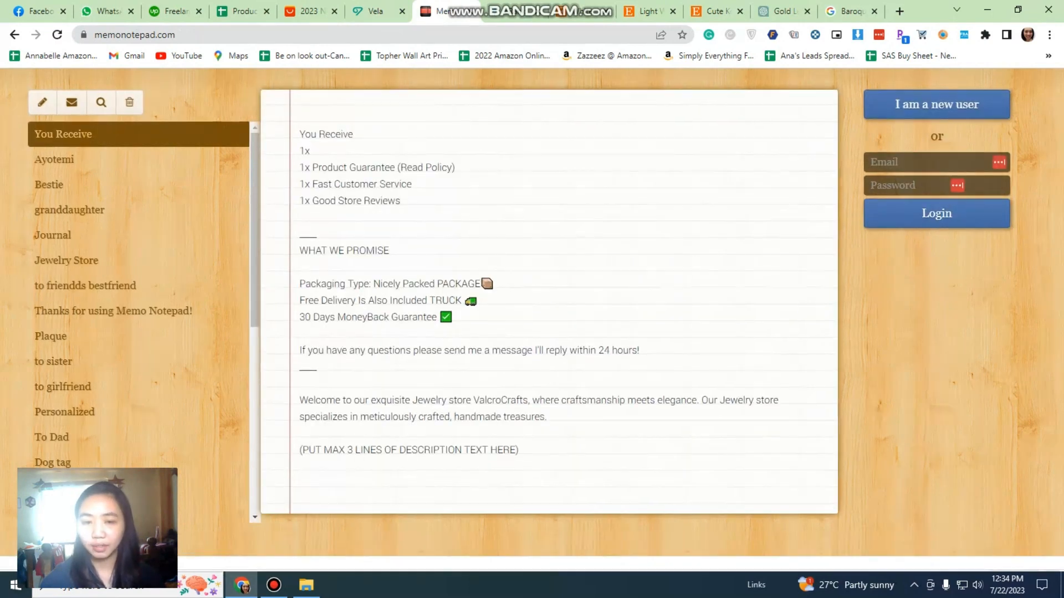
drag(299, 134, 443, 434)
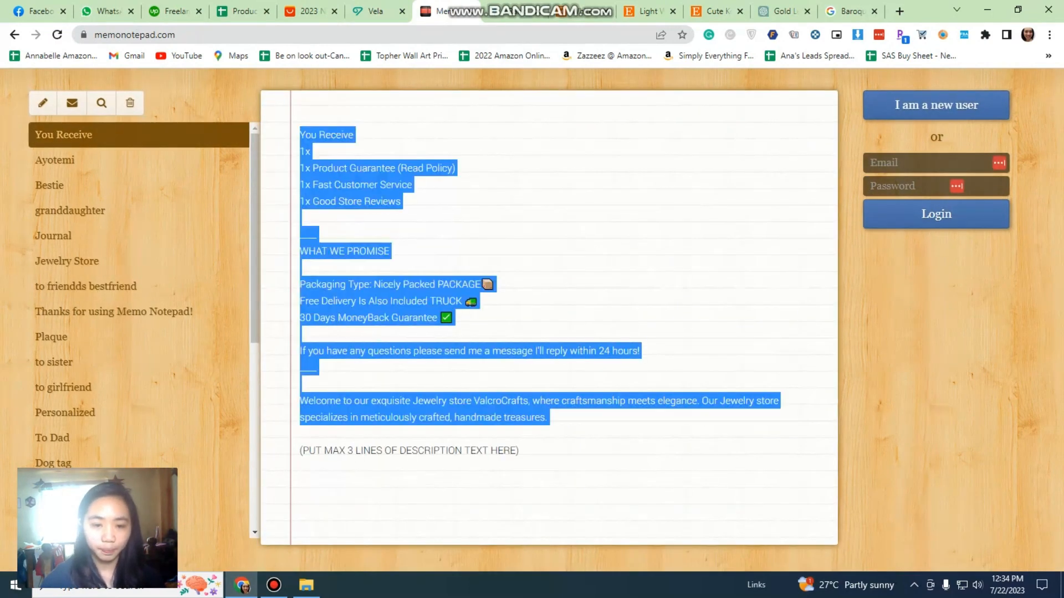
click(375, 11)
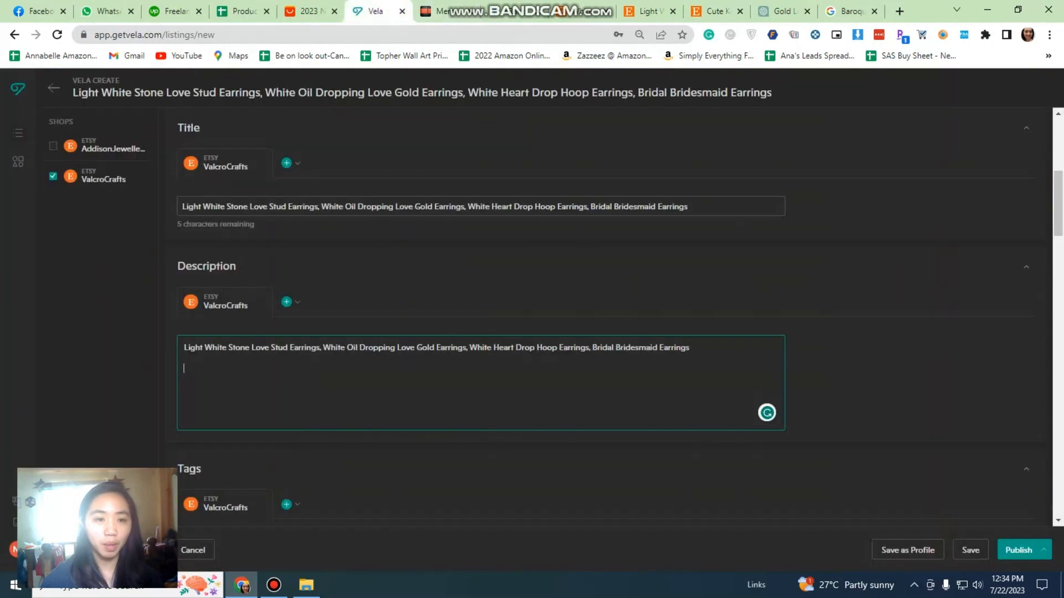
key(ctrl+v)
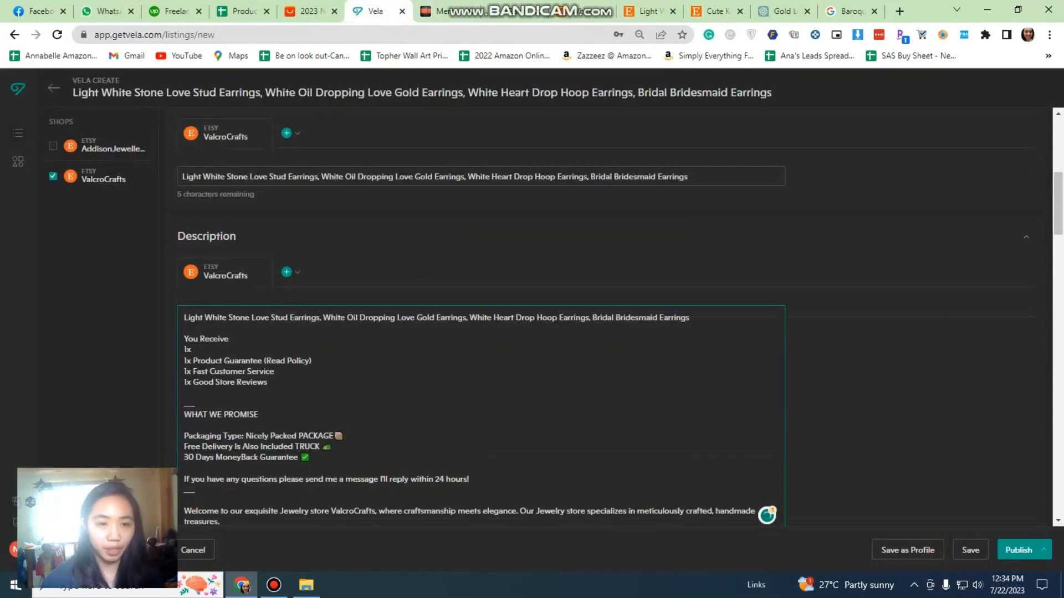
- Copy "Light White Stone Love Stud Earrings" from the description's first line into the empty "1x" line under "You Receive"
drag(184, 318, 319, 318)
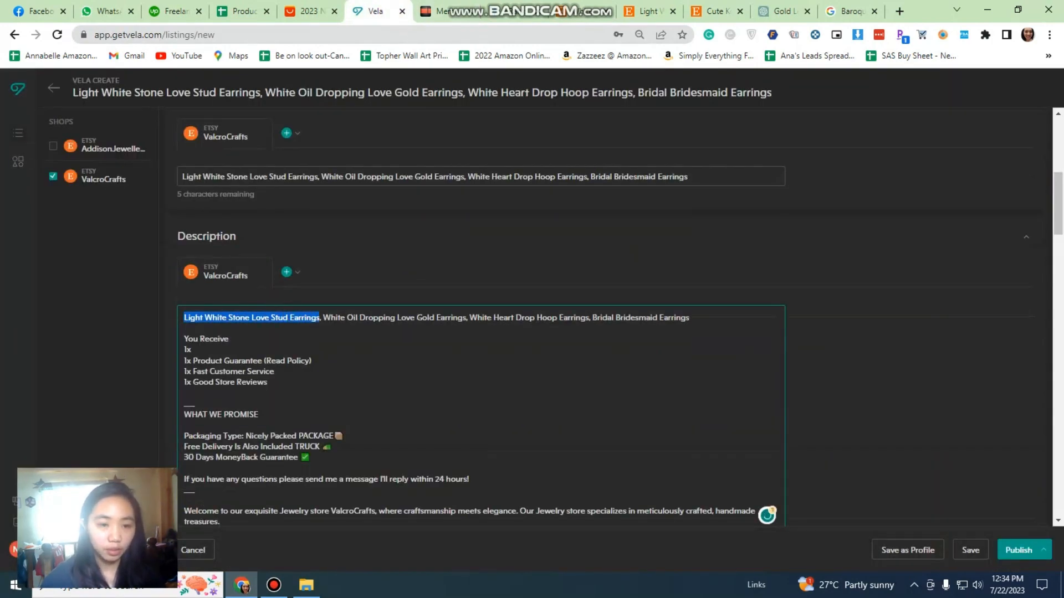
click(192, 350)
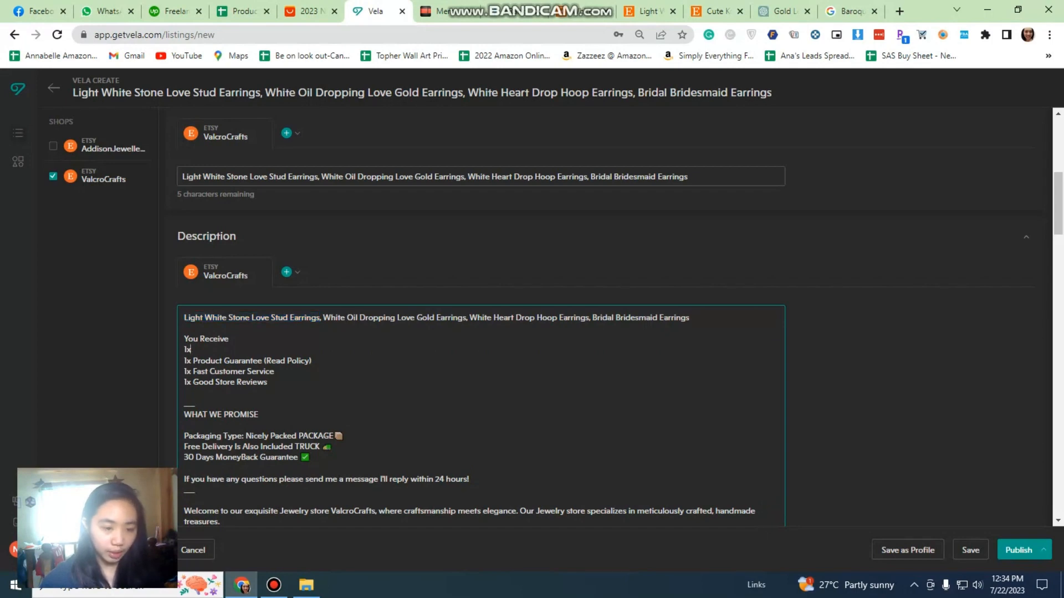
key(ctrl+v)
- Start a new paragraph after a blank line below "handmade treasures." at the end of the listing description
scroll(481, 355, down, 1)
scroll(481, 320, down, 2)
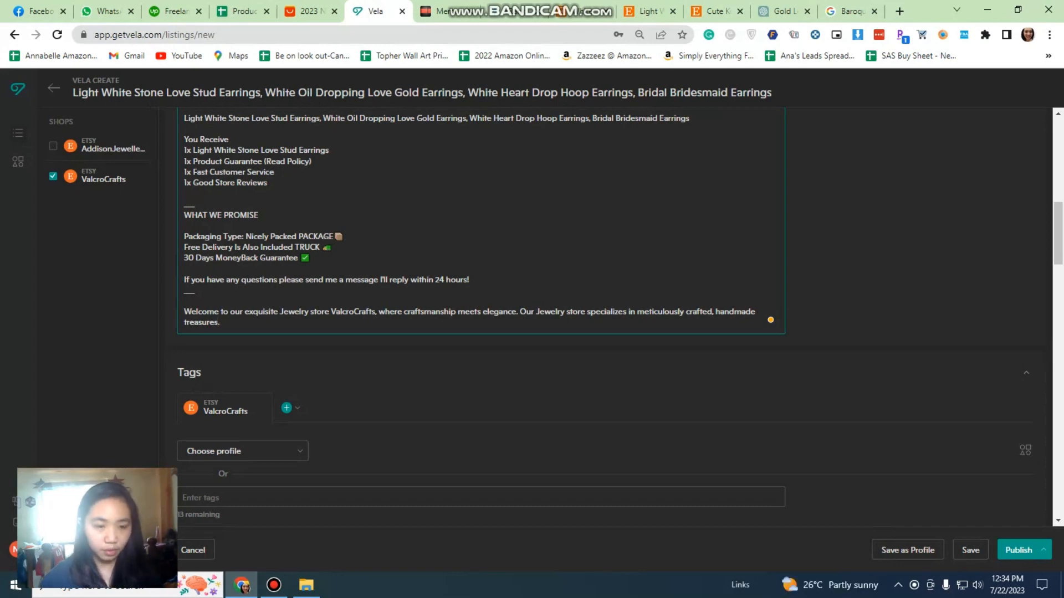
key(Return)
key(Return)
- Copy "Light White Stone Love Stud Earrings," from the description's first line into a new message in the open ChatGPT conversation
click(781, 11)
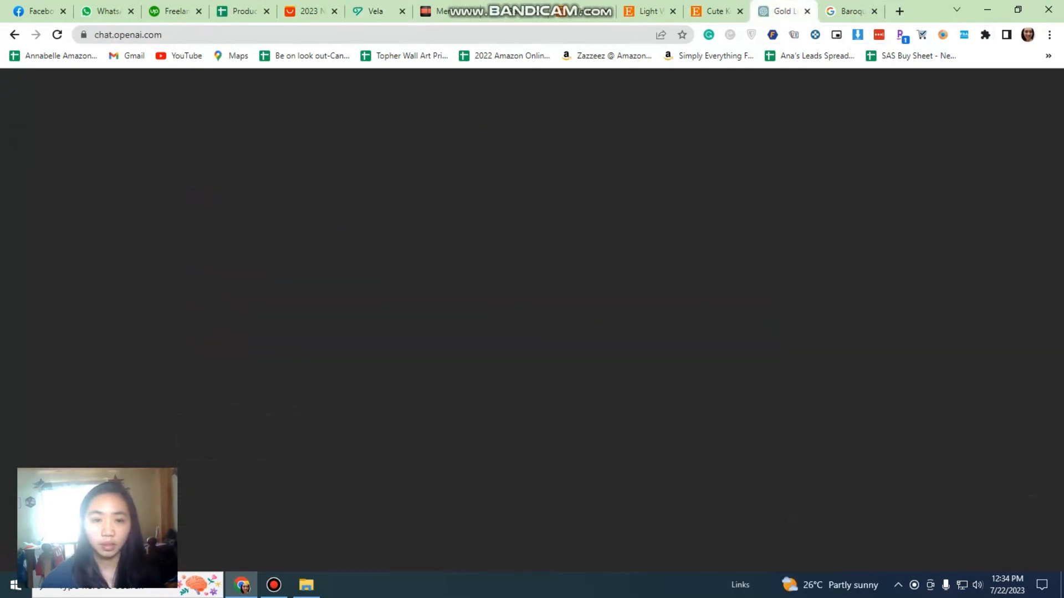
click(375, 11)
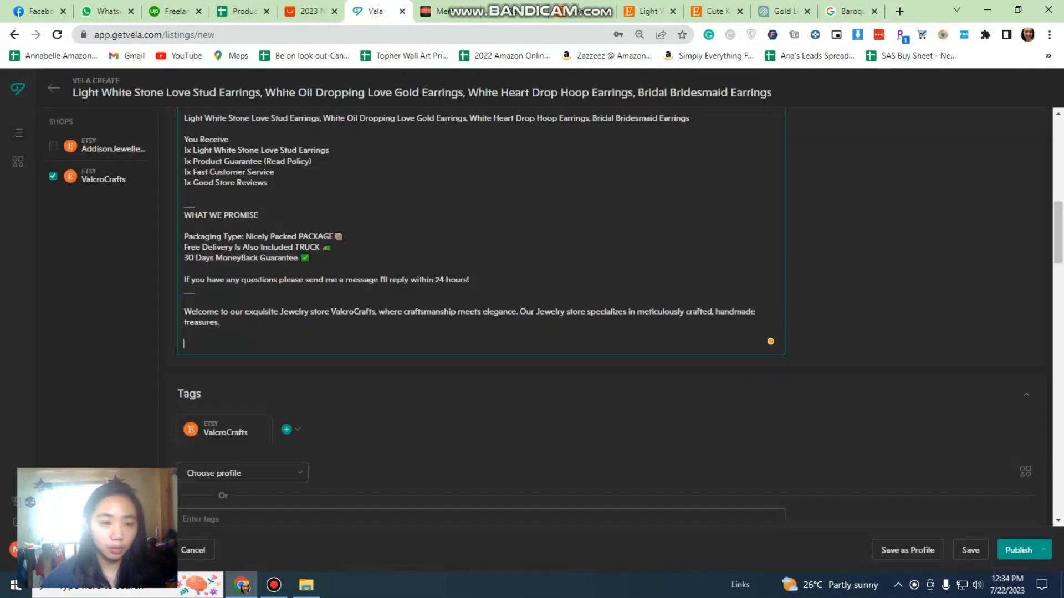
scroll(480, 320, up, 2)
drag(184, 251, 323, 251)
key(ctrl+c)
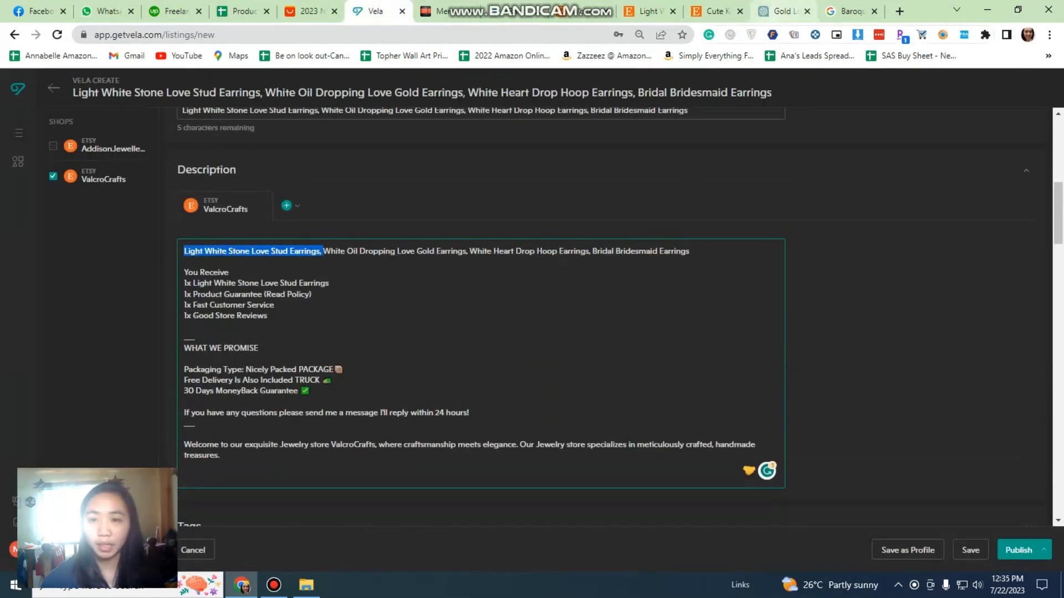
click(781, 11)
scroll(612, 249, down, 2)
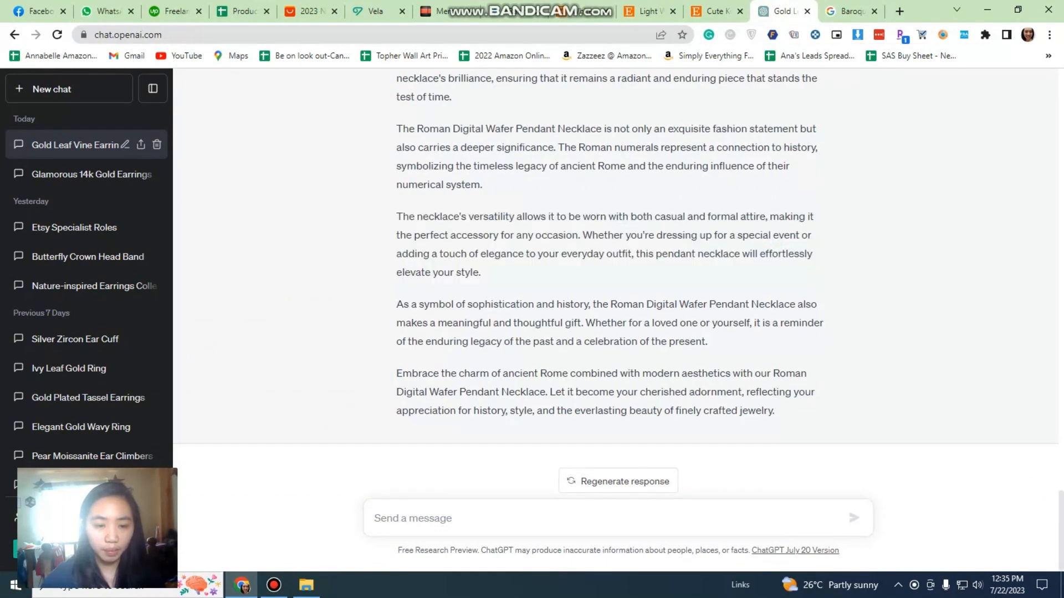
key(ctrl+v)
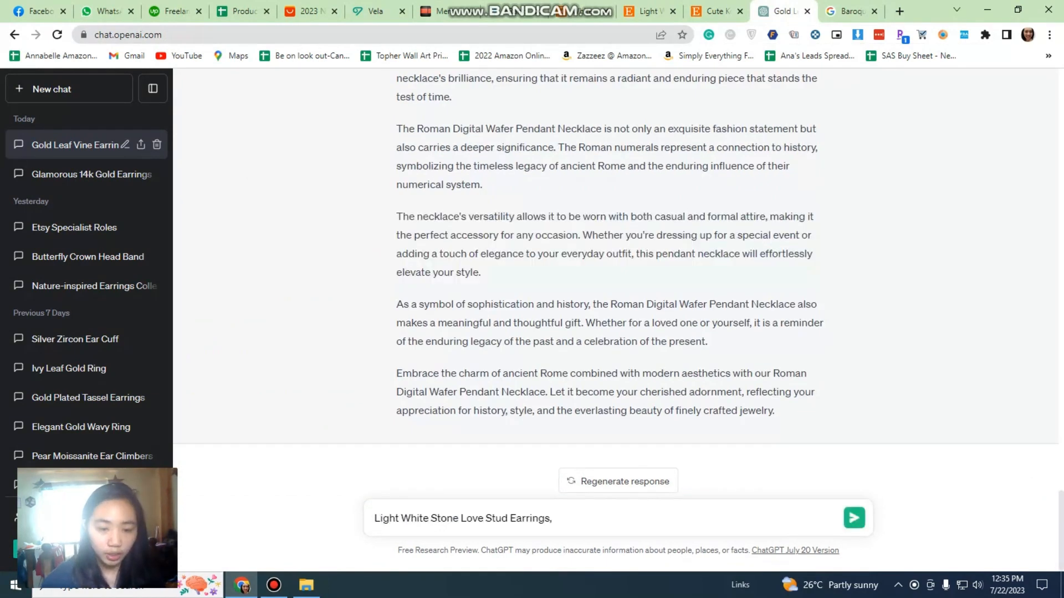
- Put "create a description for" in front of the pasted product name and send the prompt
text(create )
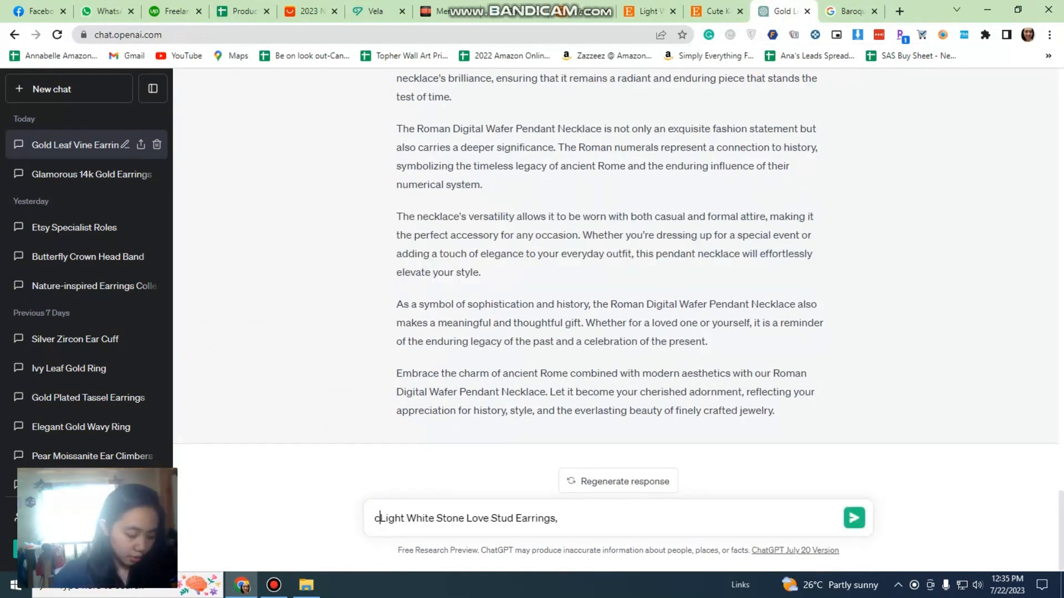
text(a descrip)
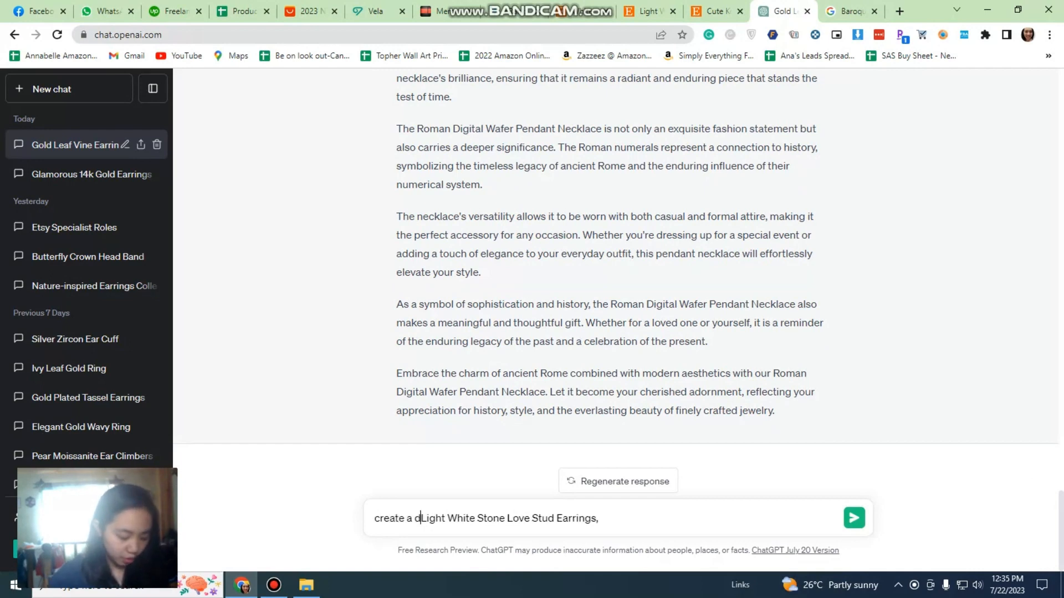
text(tion fo)
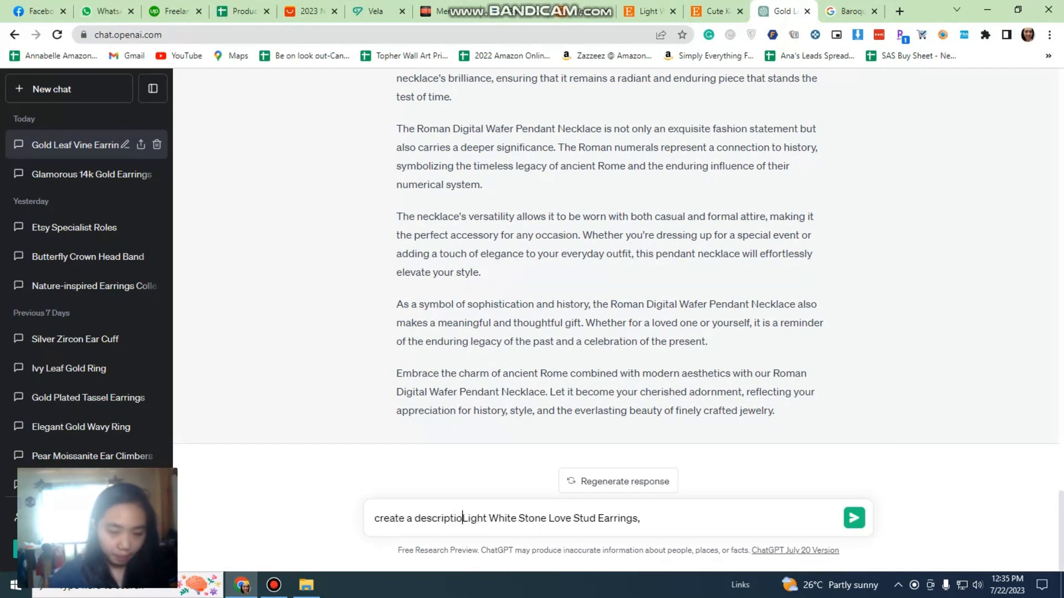
text(r)
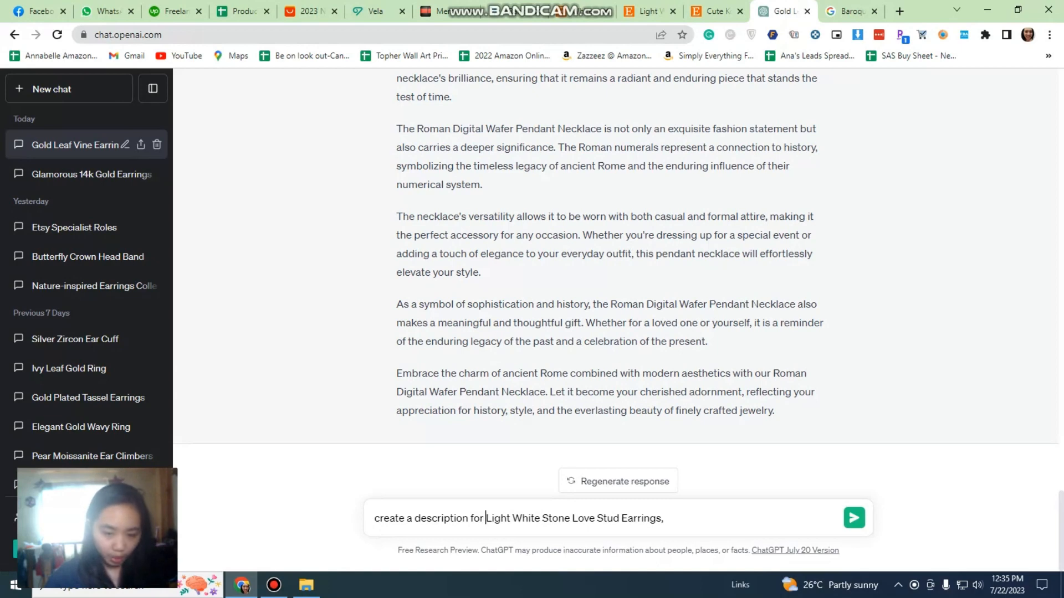
key(Return)
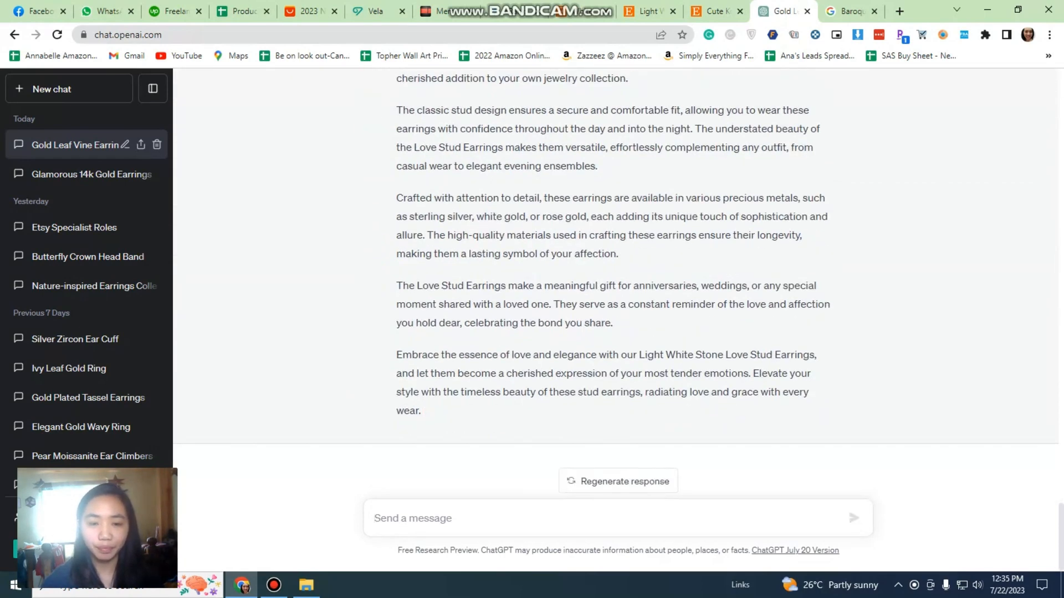
- Copy the reply's opening sentence, ending "elegance in a timeless design.", into the new last paragraph of the Vela description
scroll(615, 277, up, 4)
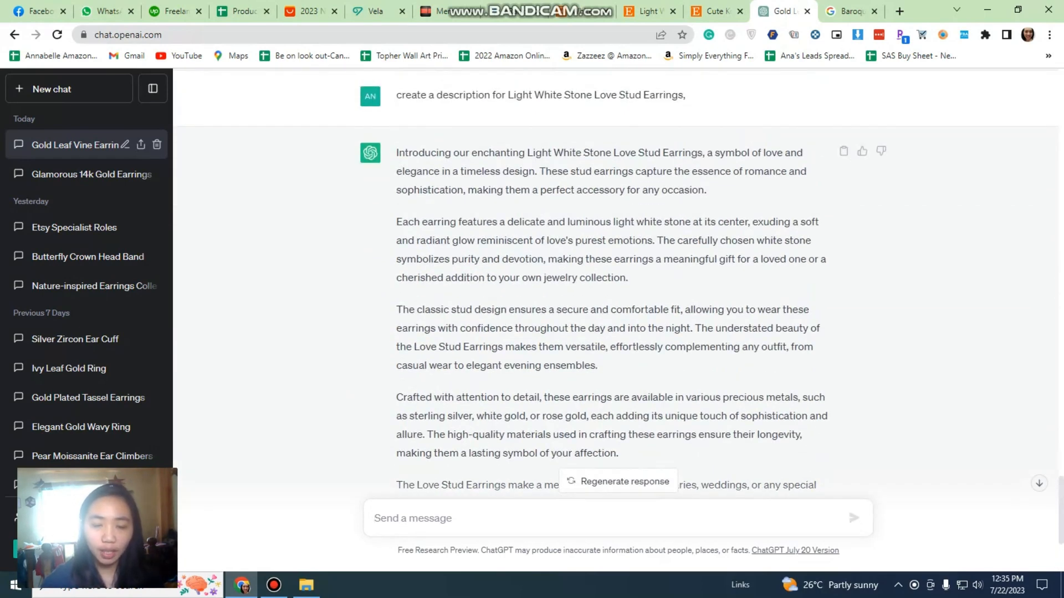
drag(396, 153, 539, 172)
key(ctrl+c)
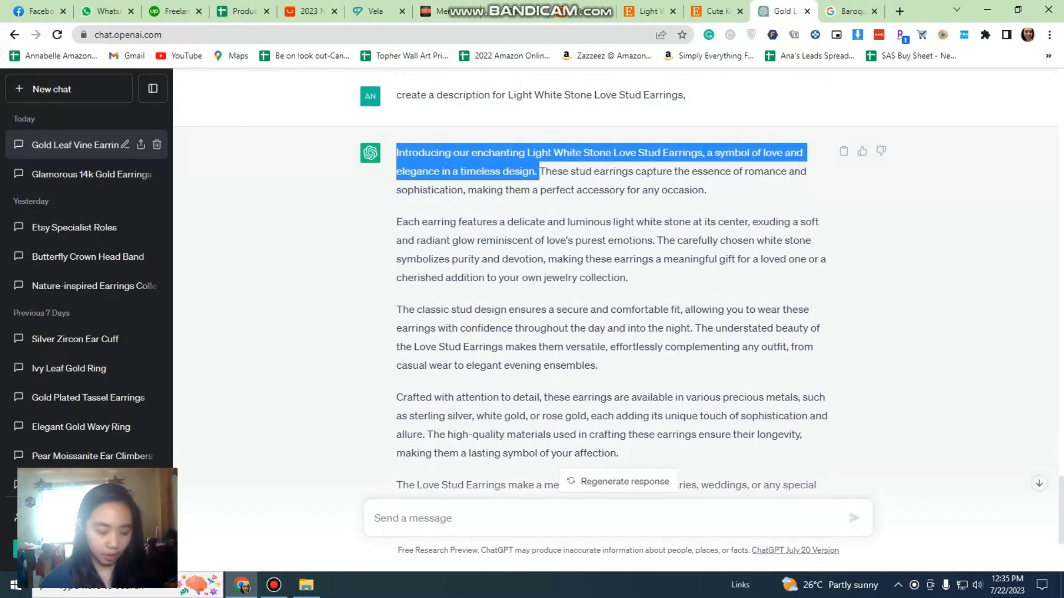
click(375, 12)
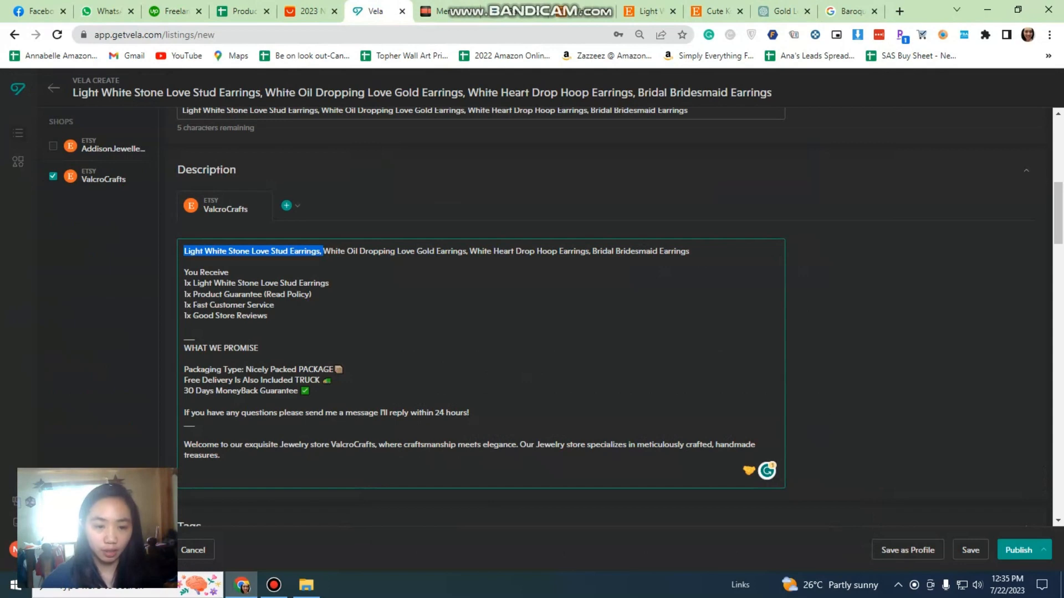
click(185, 477)
key(ctrl+v)
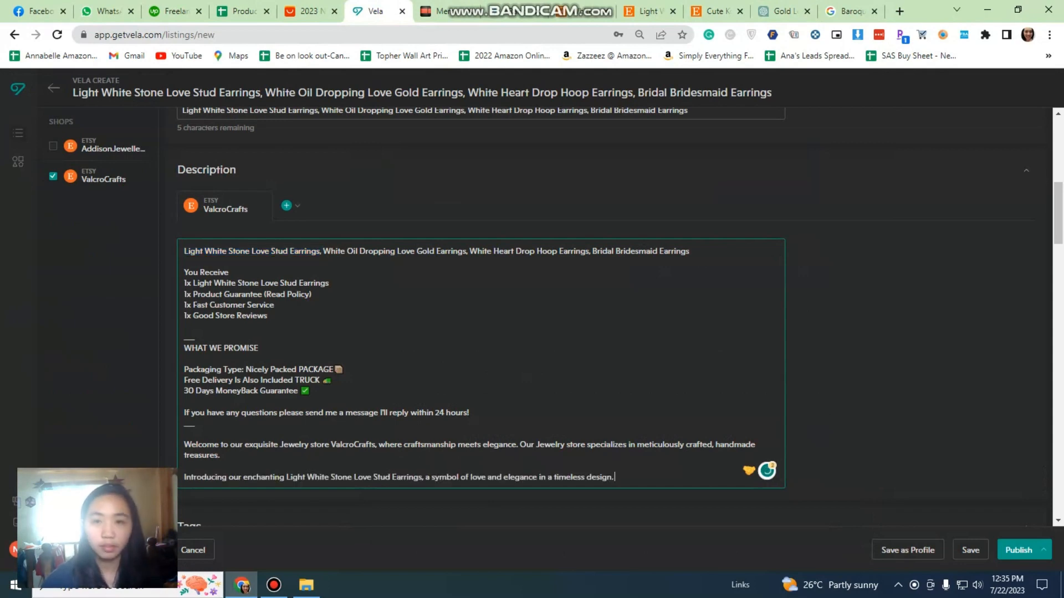
- Copy ChatGPT's second sentence, "These stud earrings capture the essence of romance...", onto a new line at the end of the Vela description
click(781, 11)
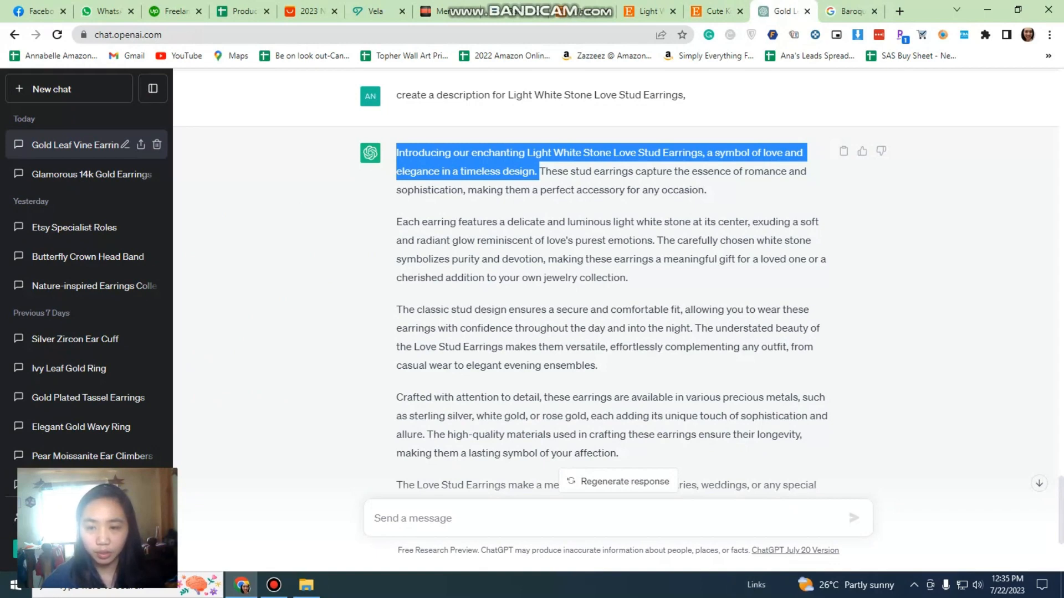
drag(540, 172, 706, 190)
key(ctrl+c)
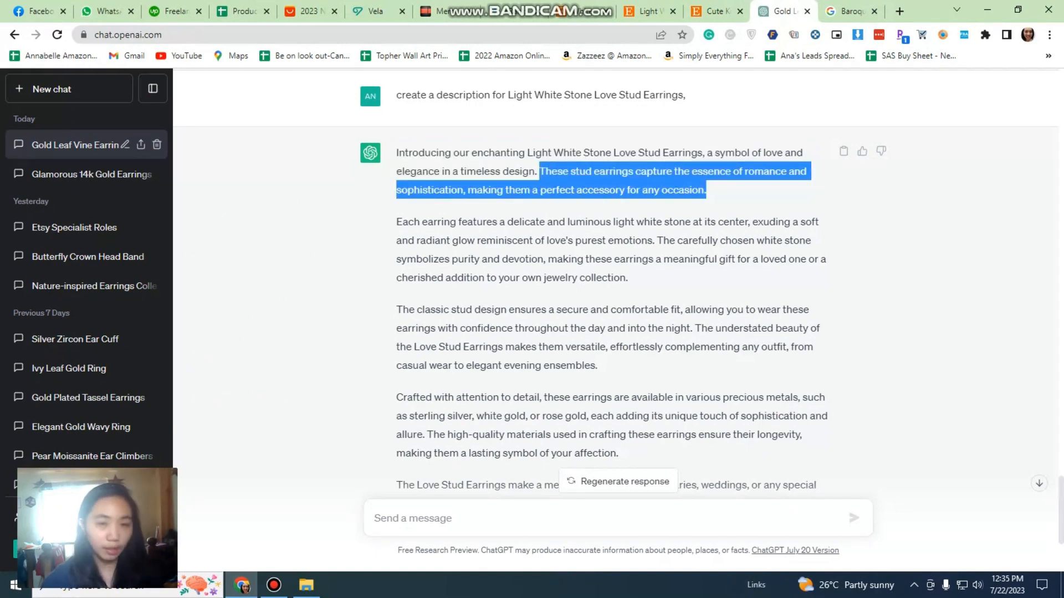
click(376, 11)
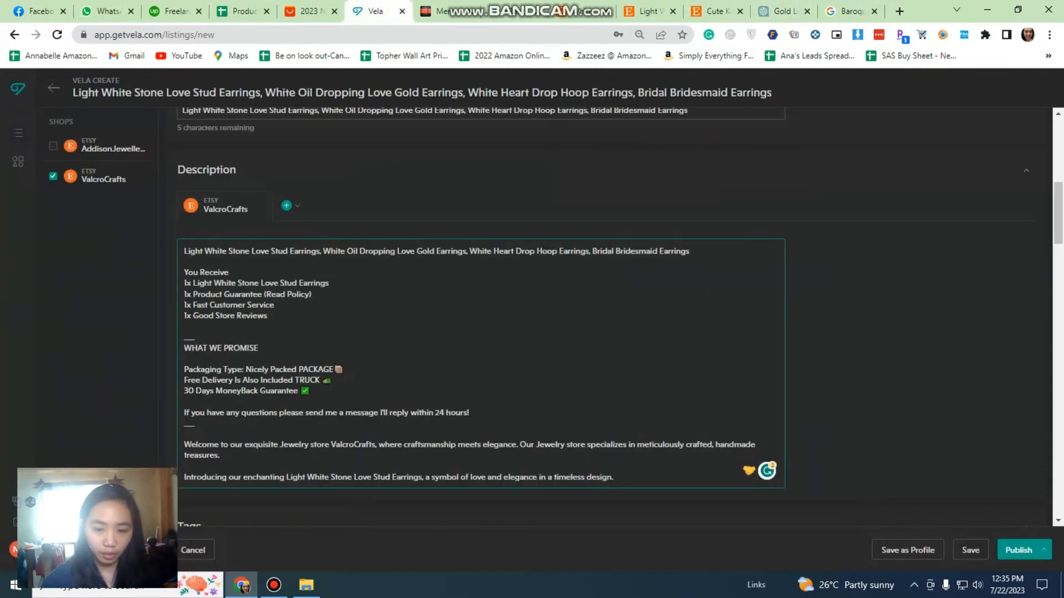
key(ctrl+v)
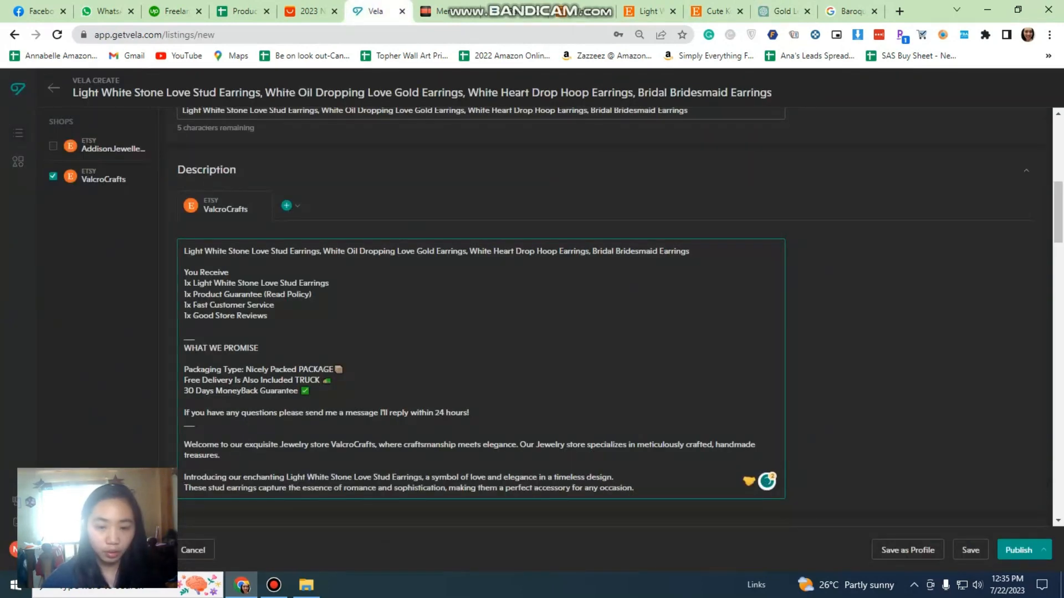
- Copy ChatGPT's sentence "The classic stud design ensures... into the night." and append it to the last line of the Vela description
click(781, 11)
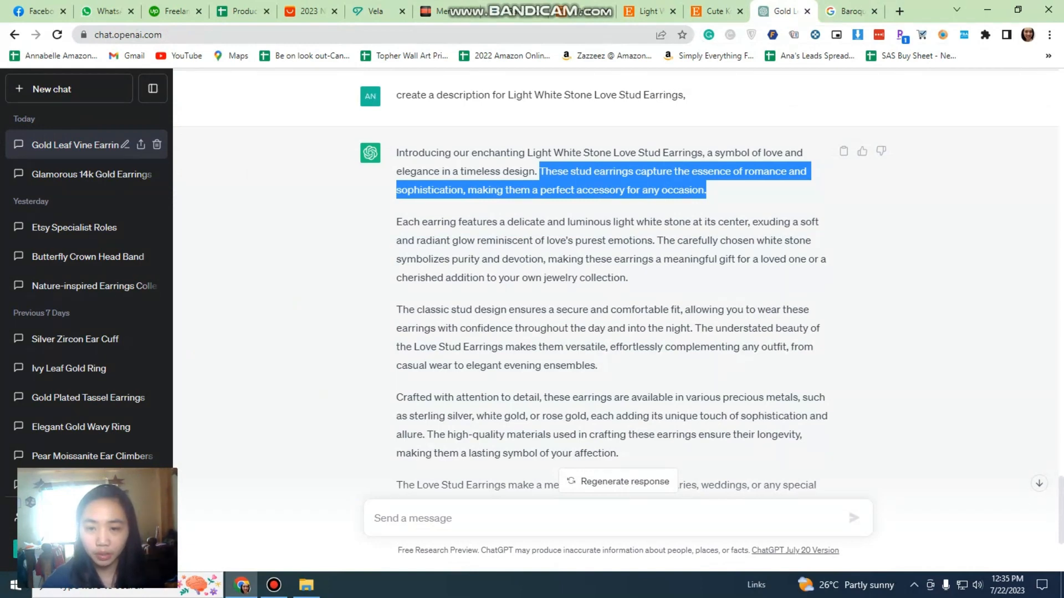
scroll(609, 277, down, 1)
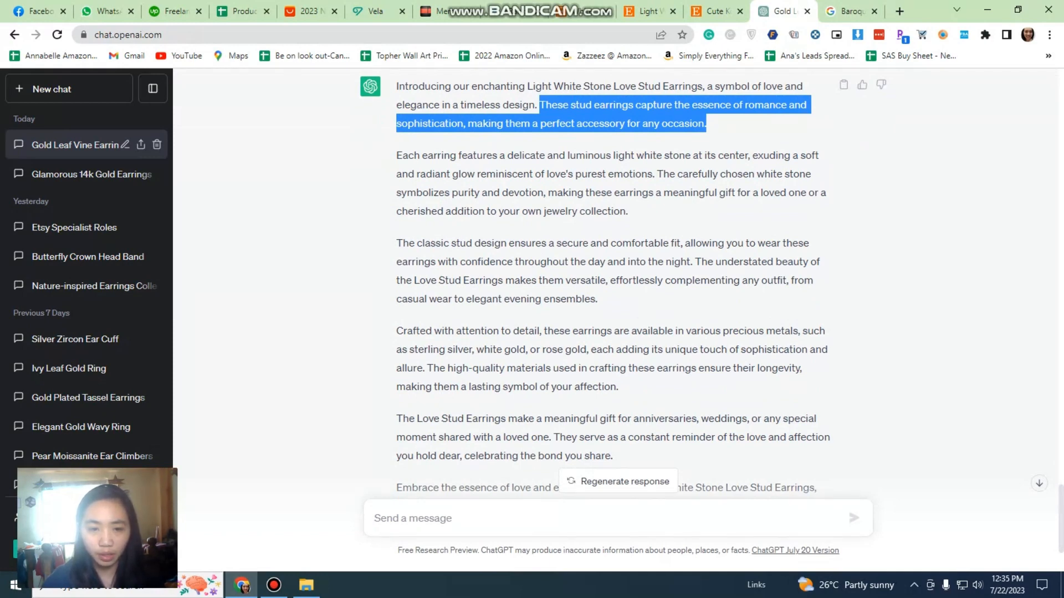
drag(396, 243, 693, 262)
key(ctrl+c)
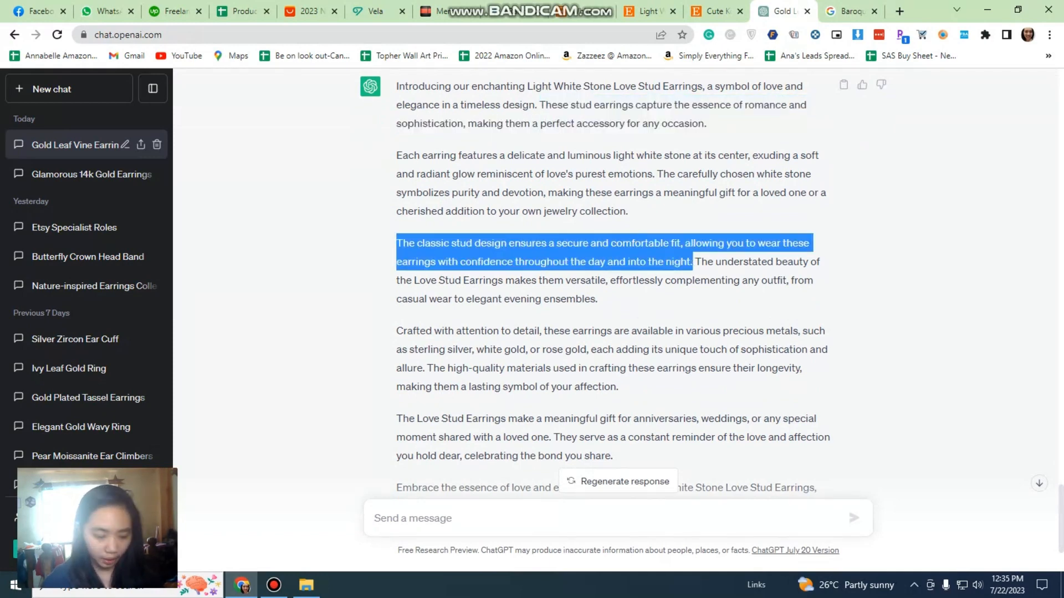
click(376, 11)
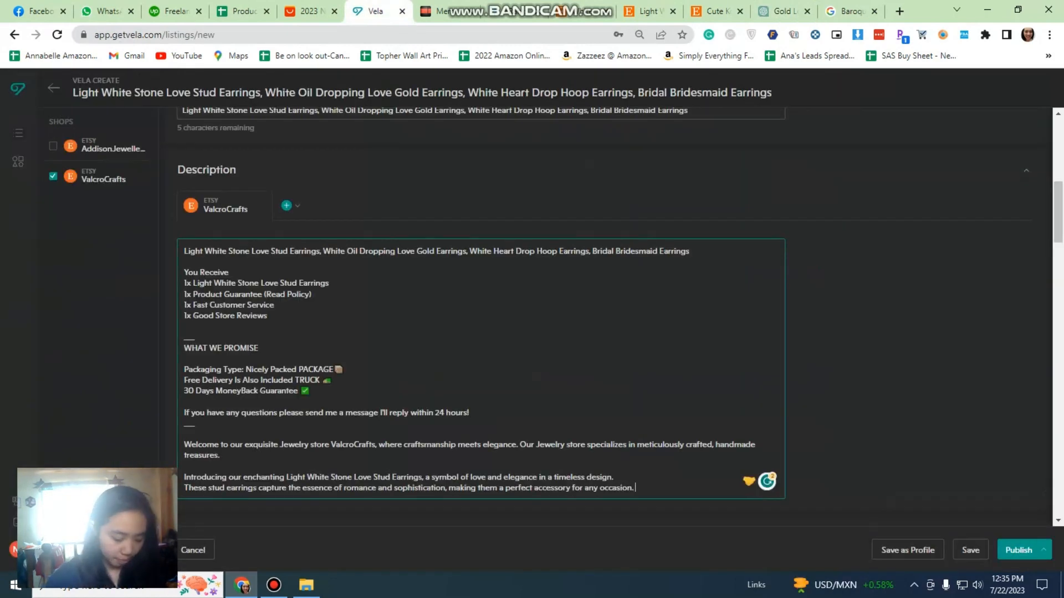
key(ctrl+v)
- Copy the full listing title from the page heading and paste it as the ValcroCrafts tags
scroll(481, 315, down, 6)
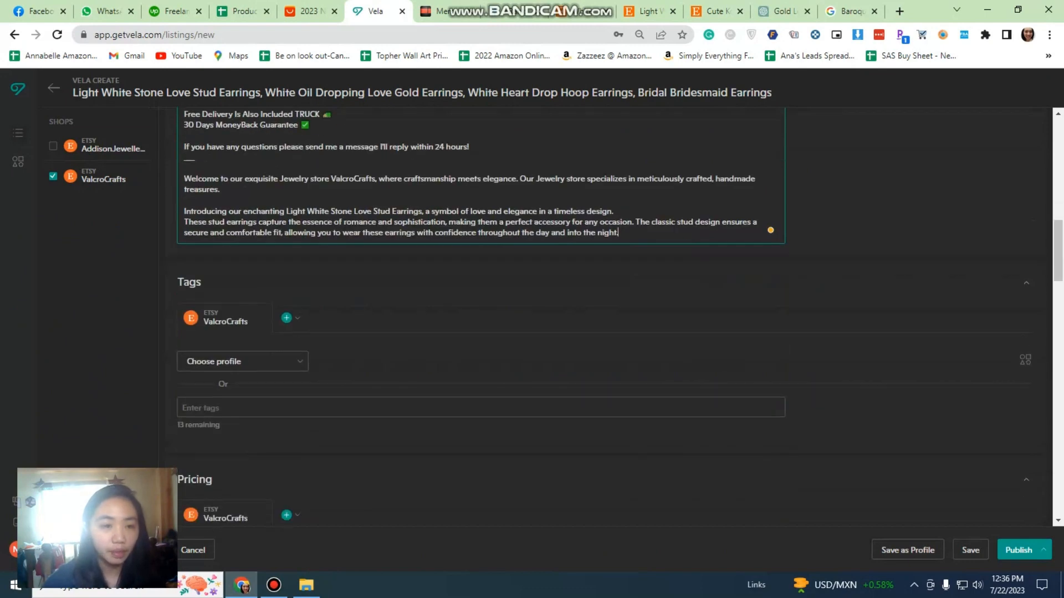
click(344, 275)
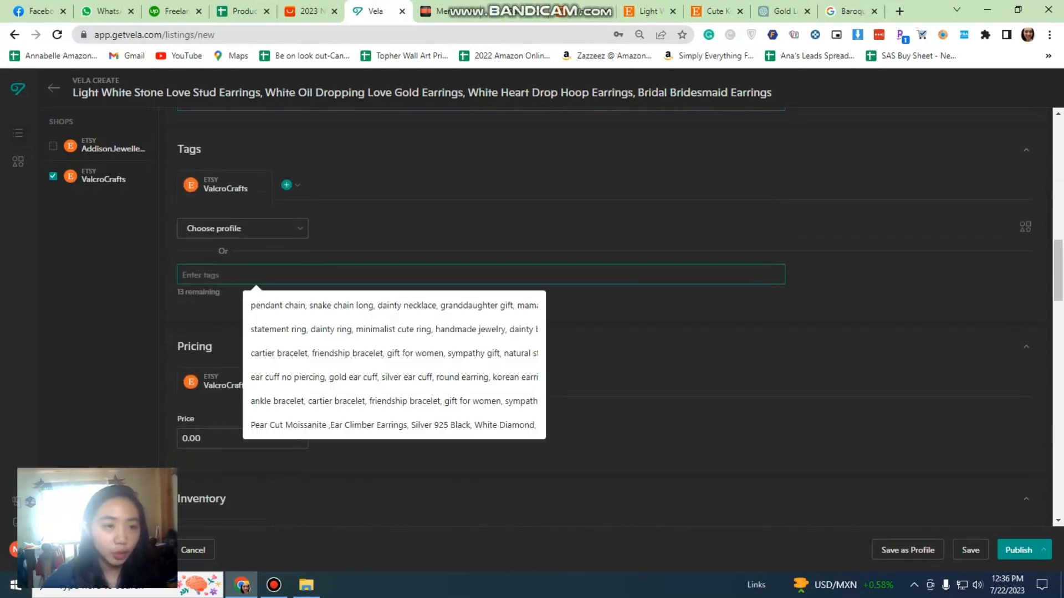
drag(72, 93, 771, 92)
key(ctrl+c)
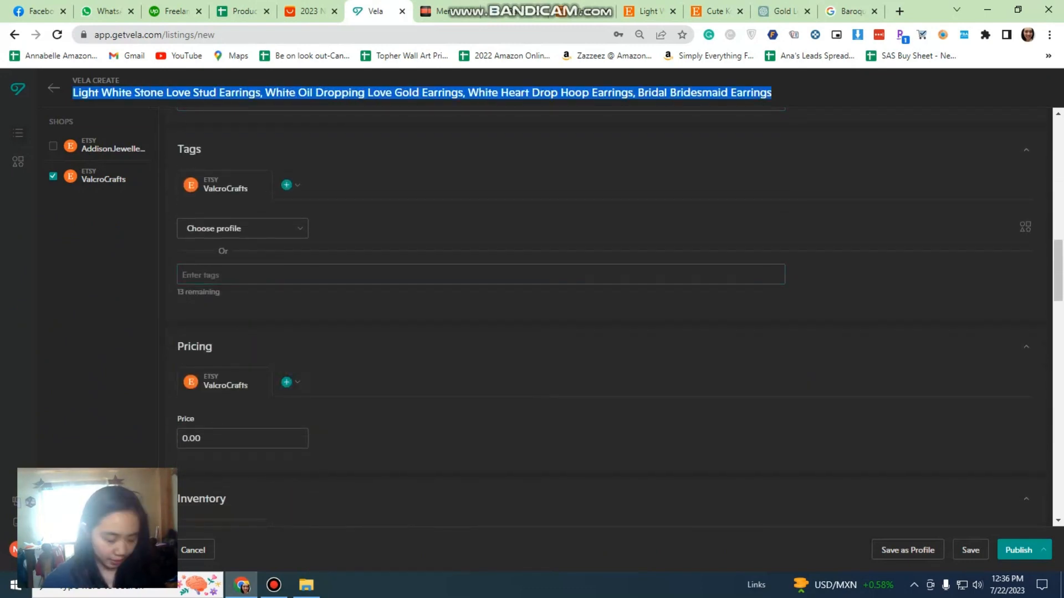
click(343, 275)
key(ctrl+v)
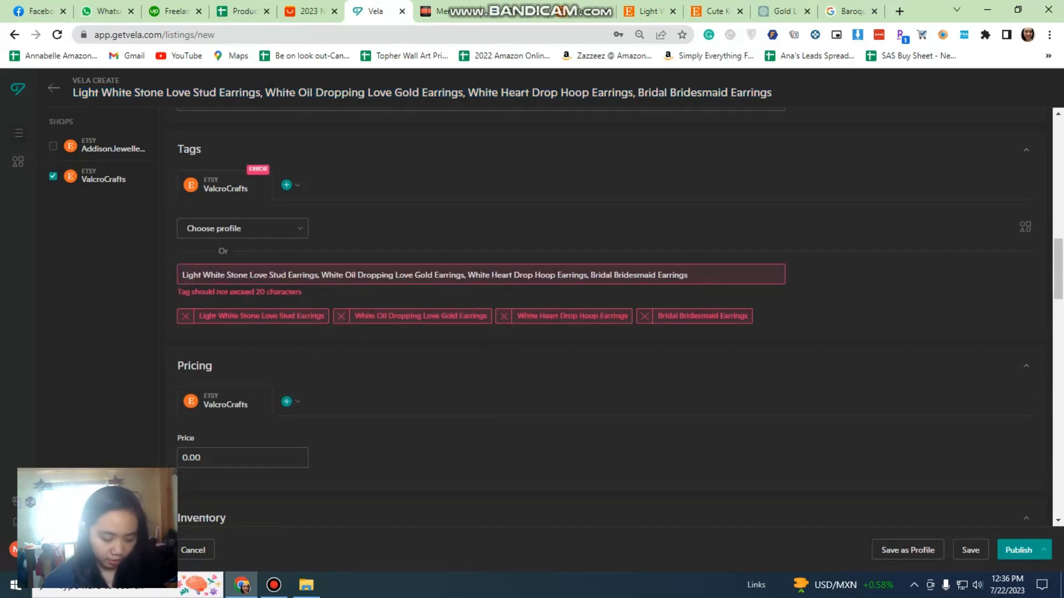
- Split the long tags with commas into "Light White", "Stone Love" and "Stud Earrings", and separate "White Oil" from "Dropping Love Gold Earrings"
click(227, 274)
text(,)
click(271, 275)
text(,)
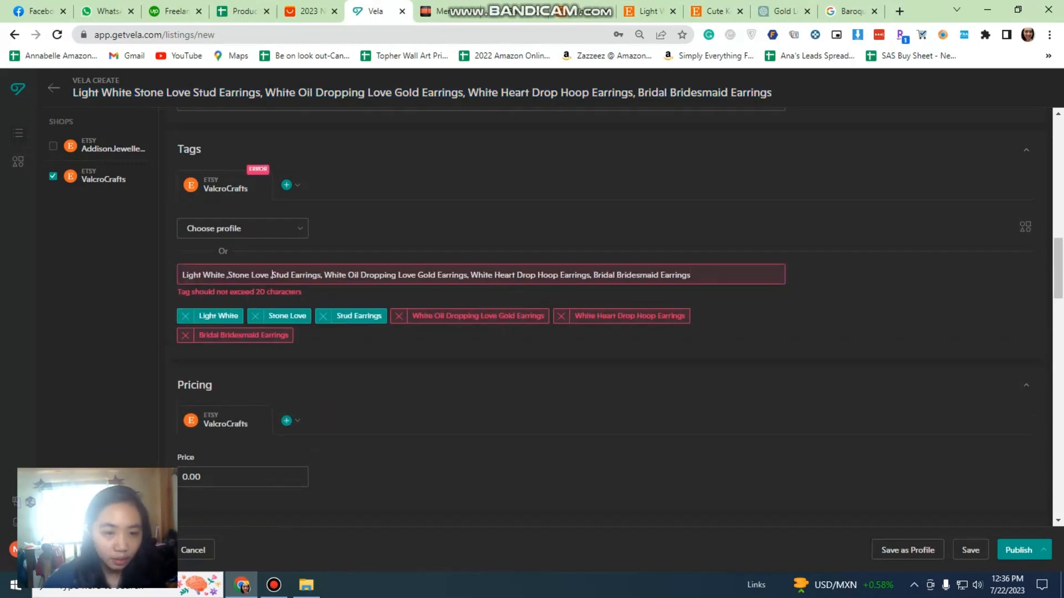
click(360, 275)
text(,)
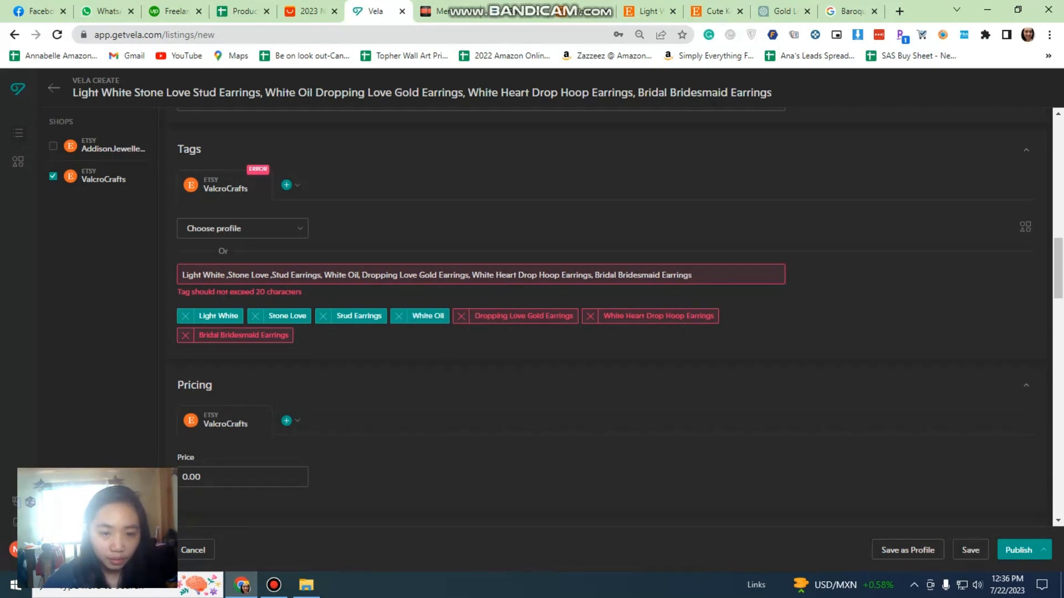
- Split the "Dropping Love Gold Earrings" tag into "Dropping Love" and "Gold Earrings"
click(425, 275)
text(,)
key(BackSpace)
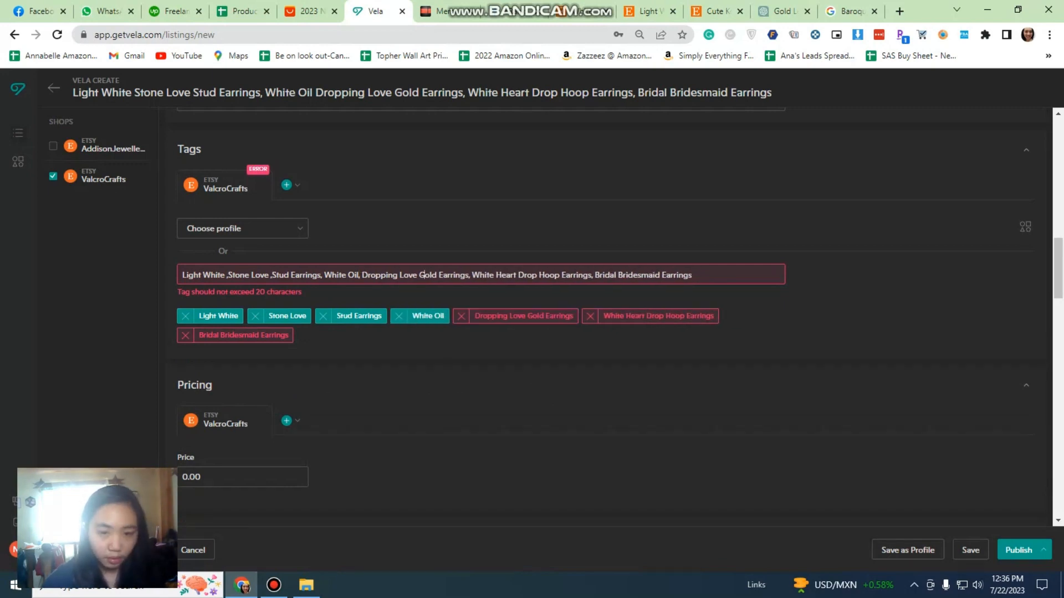
key(Left)
text(,)
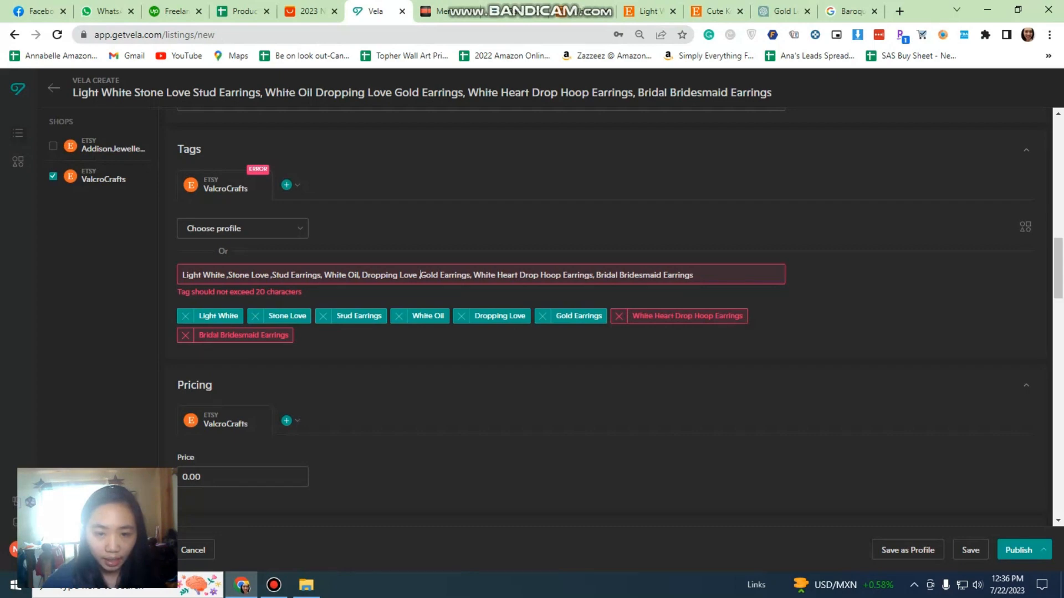
- Split the heart hoop tag into "White Heart Drop" and "Hoop Earrings", and shorten the last tag to "Bridal Bridesmaid"
text(,)
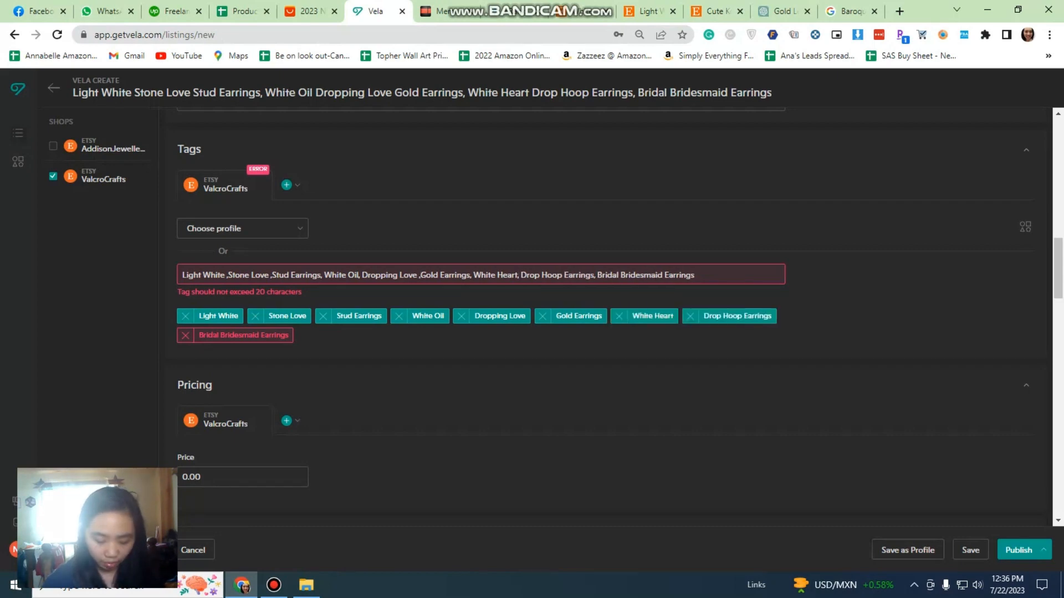
key(BackSpace)
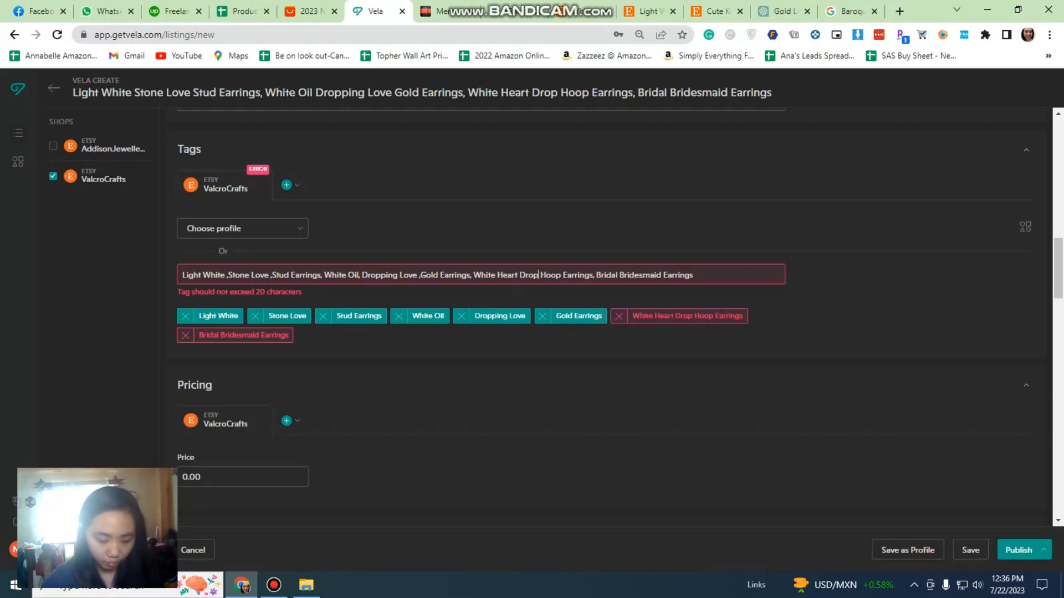
text(,)
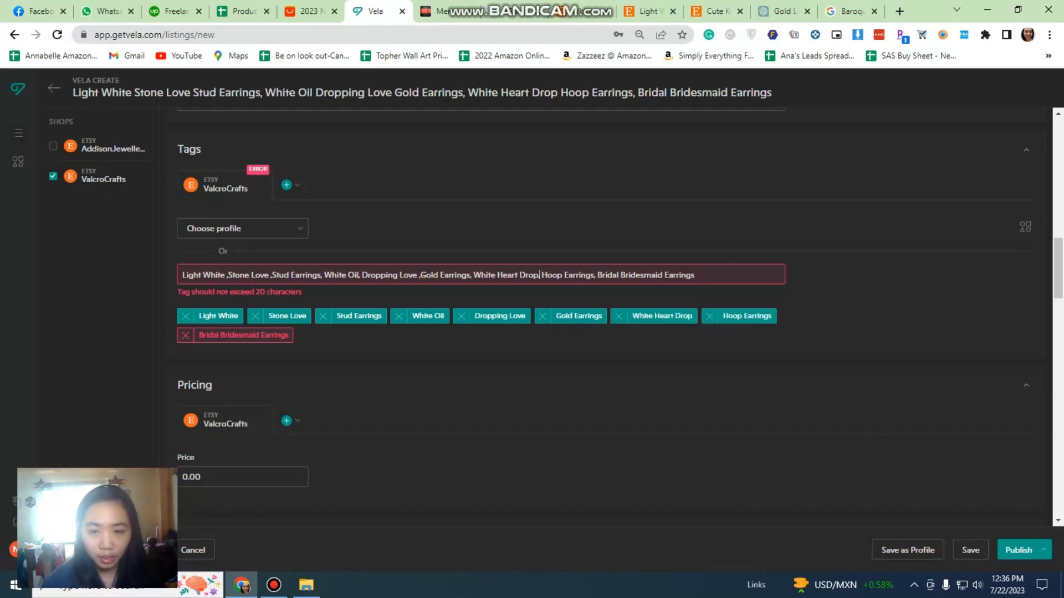
drag(695, 275, 662, 274)
key(BackSpace)
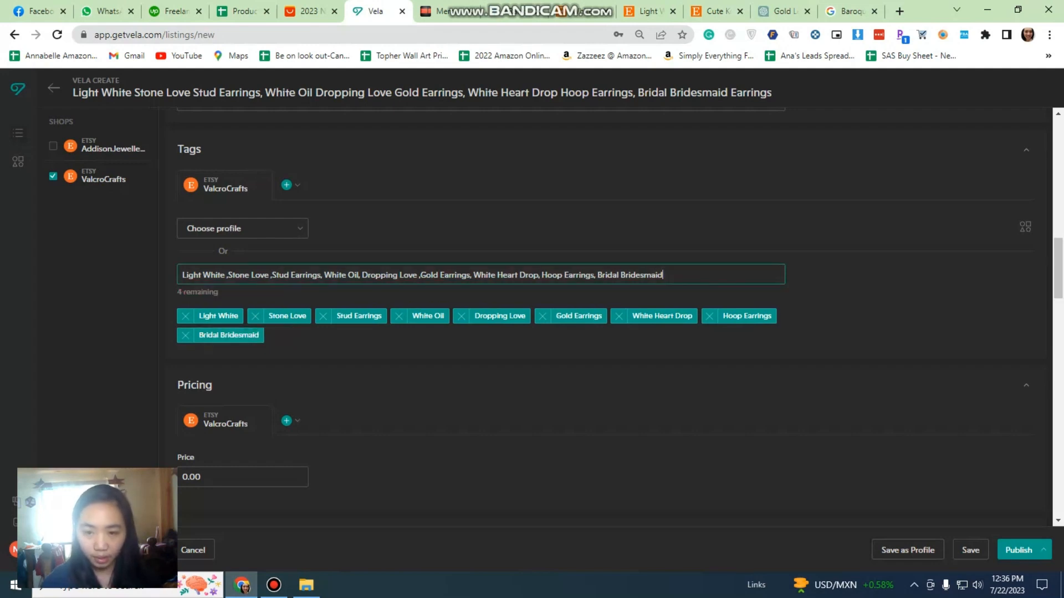
- Add the tag "gift for her" and begin another tag with "chr", consulting the similar Etsy heart earrings listing for ideas
text(, gift)
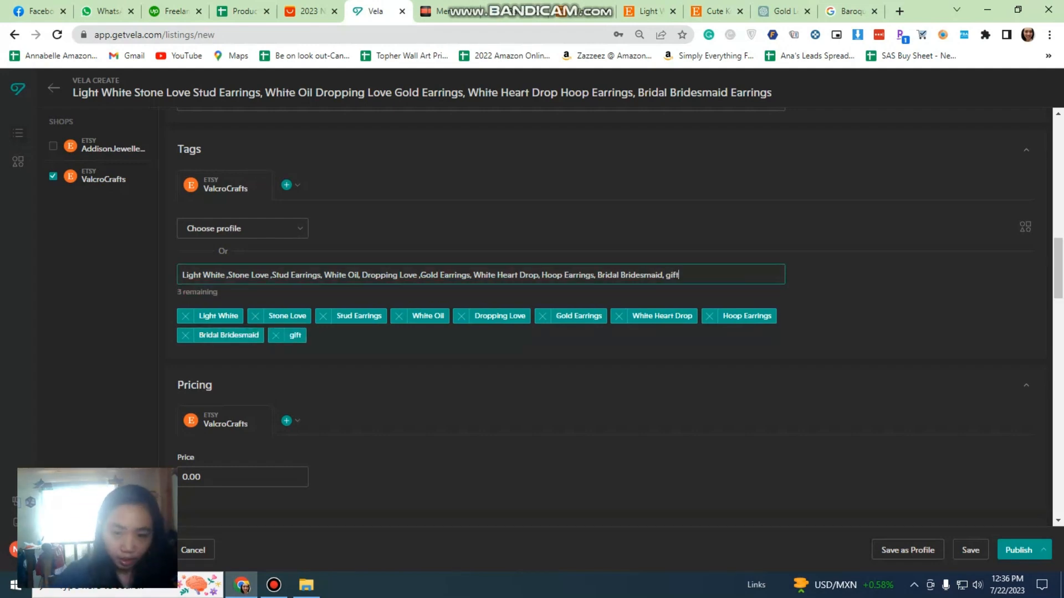
text( for her,)
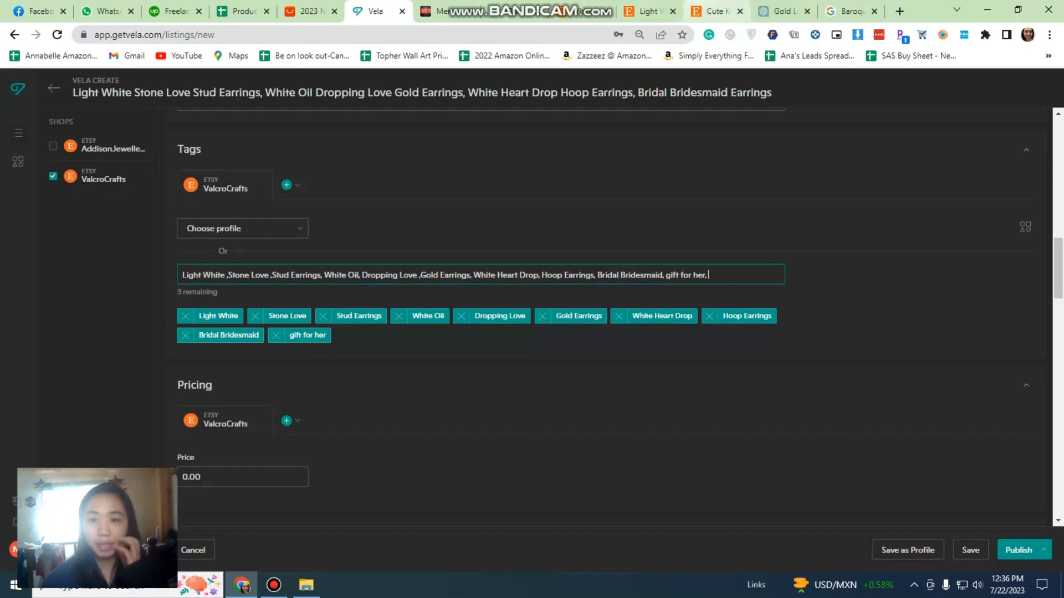
click(715, 11)
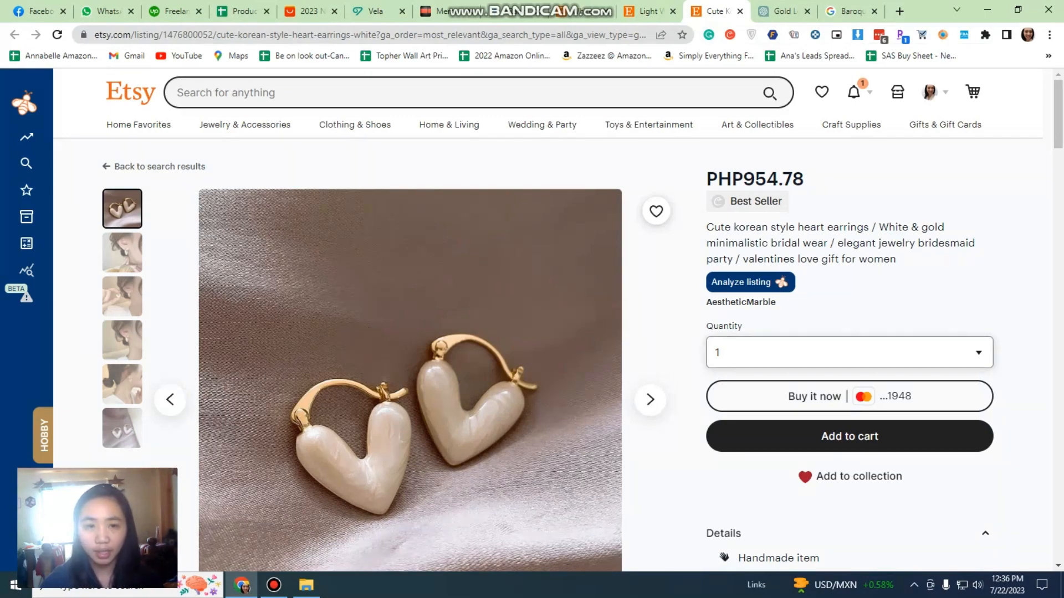
click(376, 11)
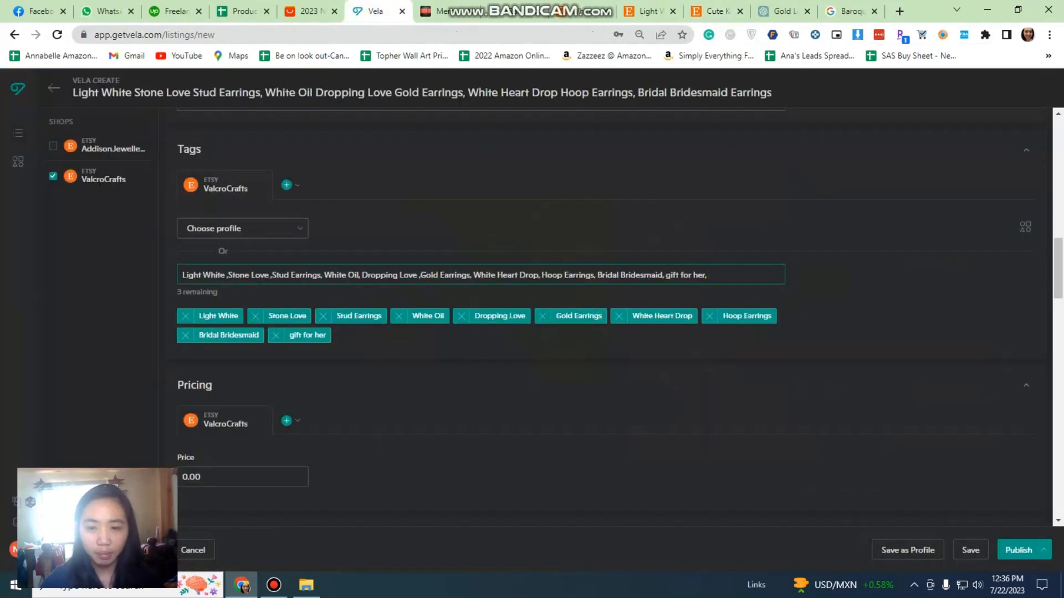
text(chr)
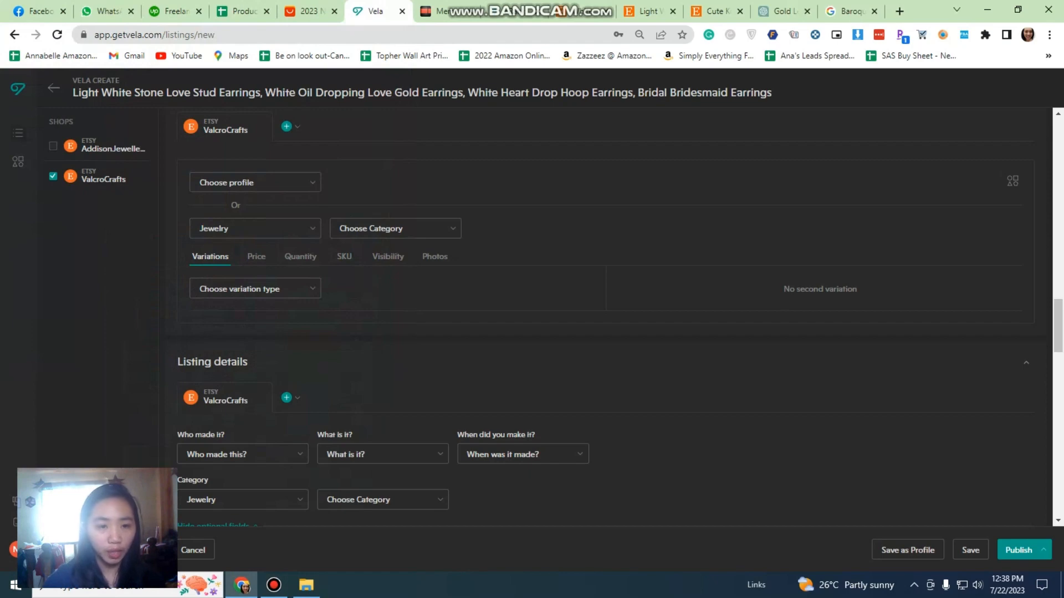
- Review the listing's price, inventory and variations sections, and compare them with the colour options on the AliExpress product page
scroll(610, 321, down, 1)
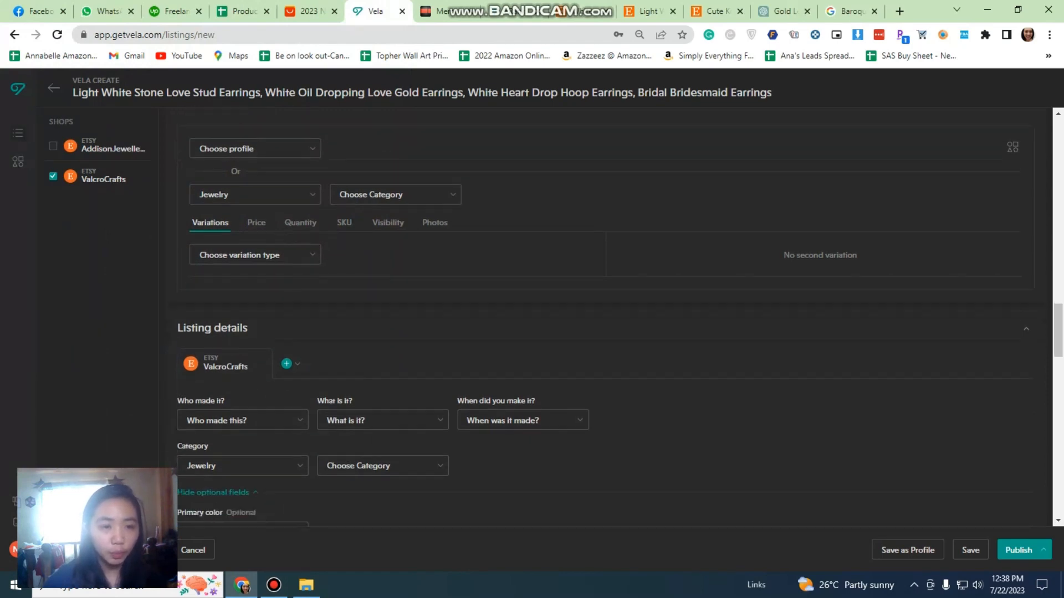
scroll(609, 321, up, 3)
scroll(610, 322, up, 1)
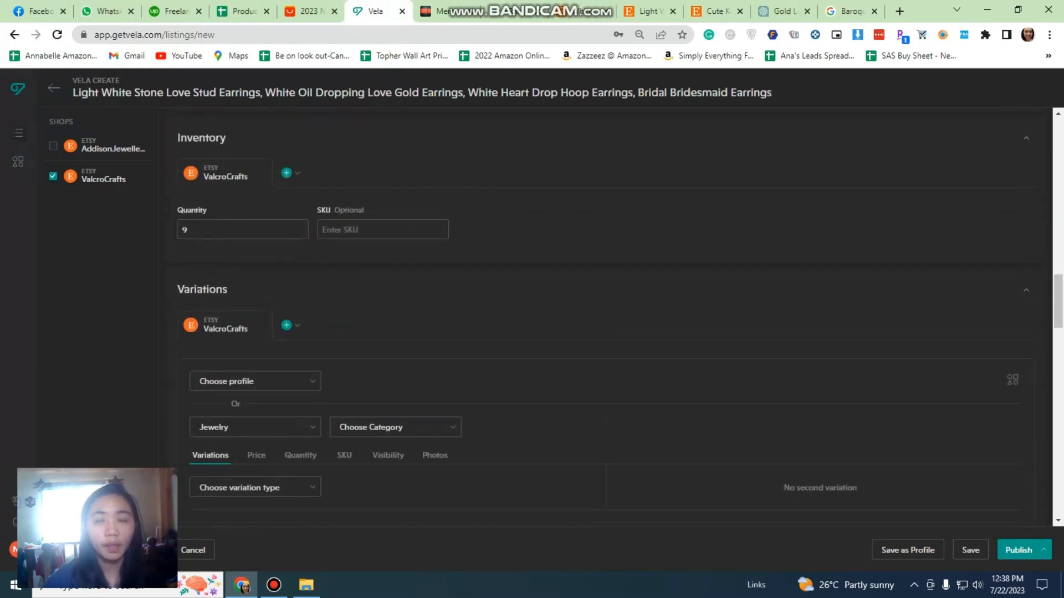
scroll(609, 321, up, 1)
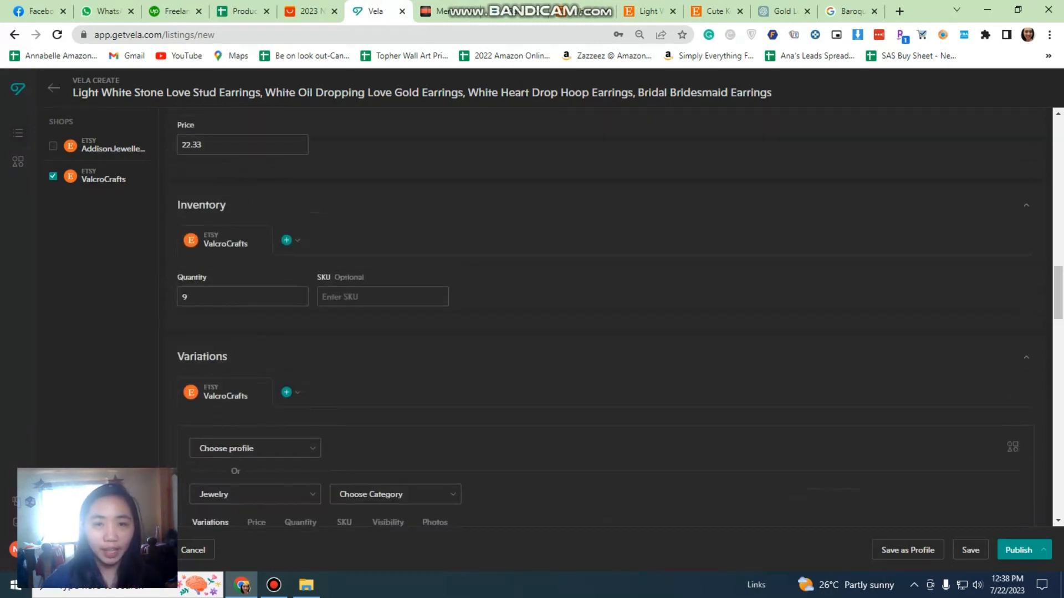
scroll(609, 316, down, 2)
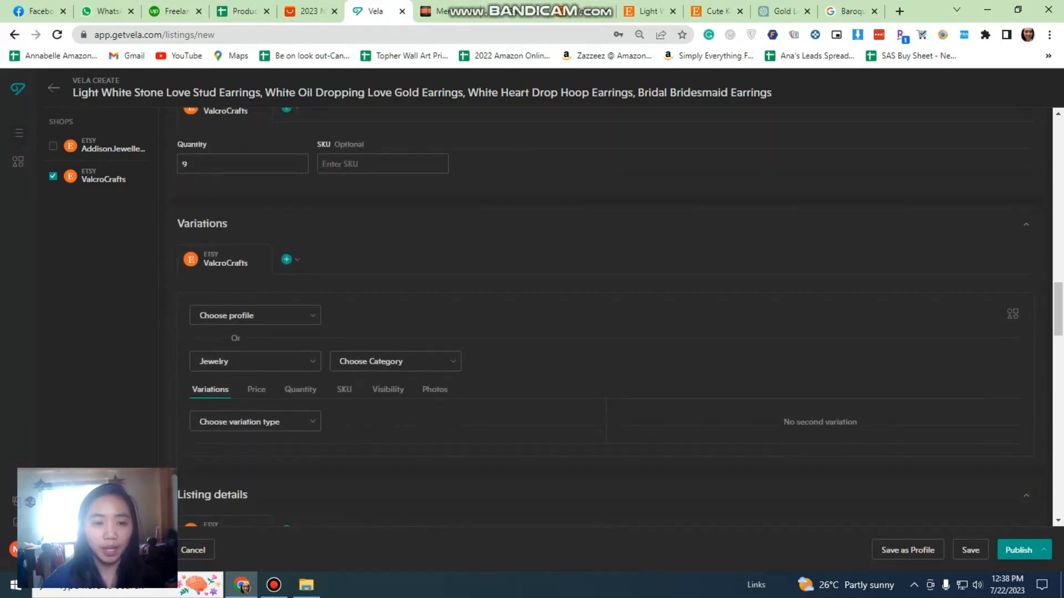
scroll(609, 316, down, 1)
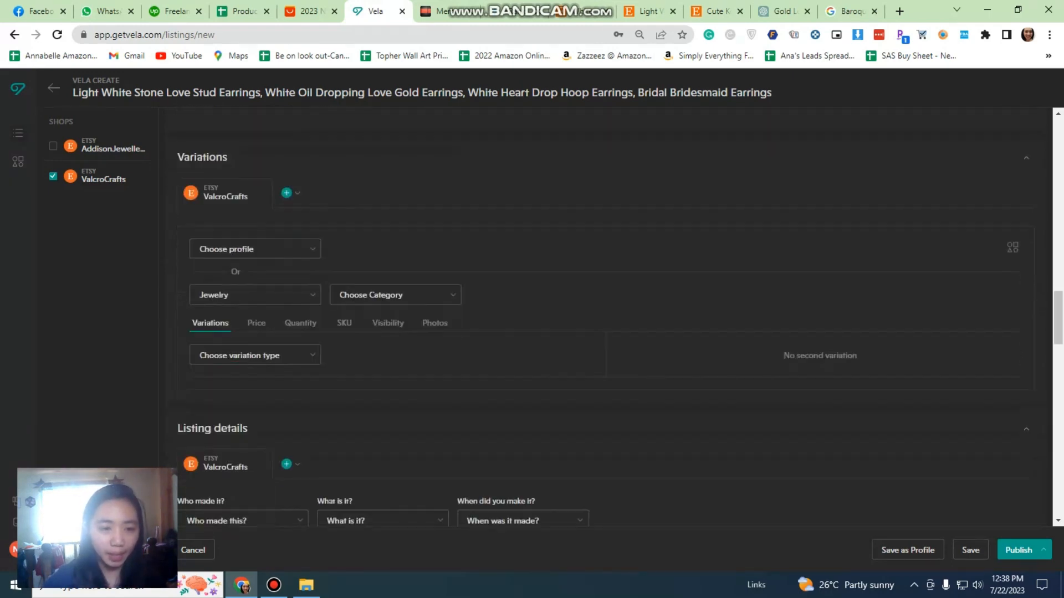
scroll(609, 316, up, 2)
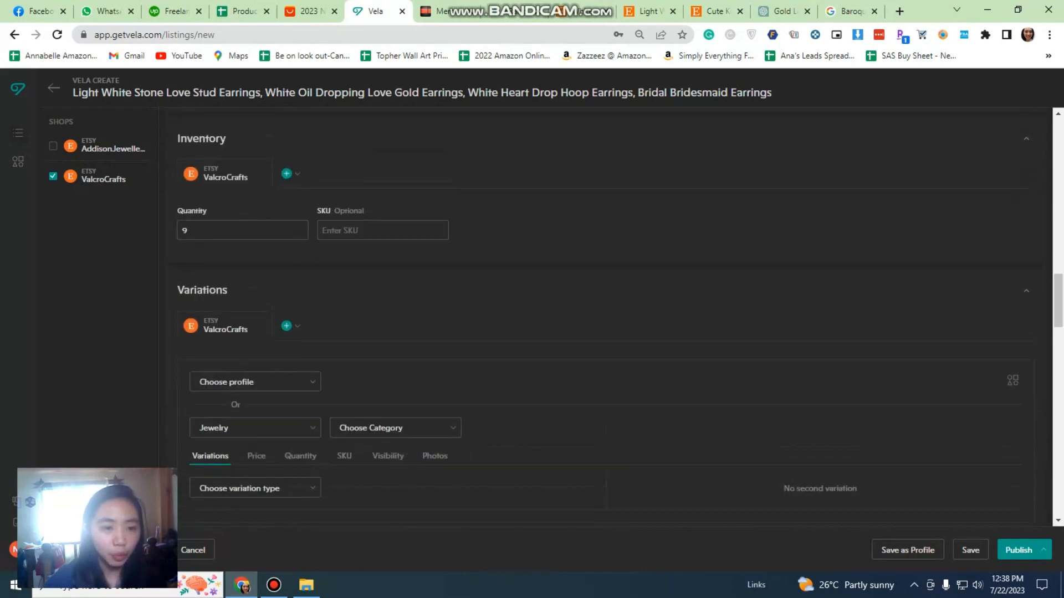
scroll(609, 316, down, 3)
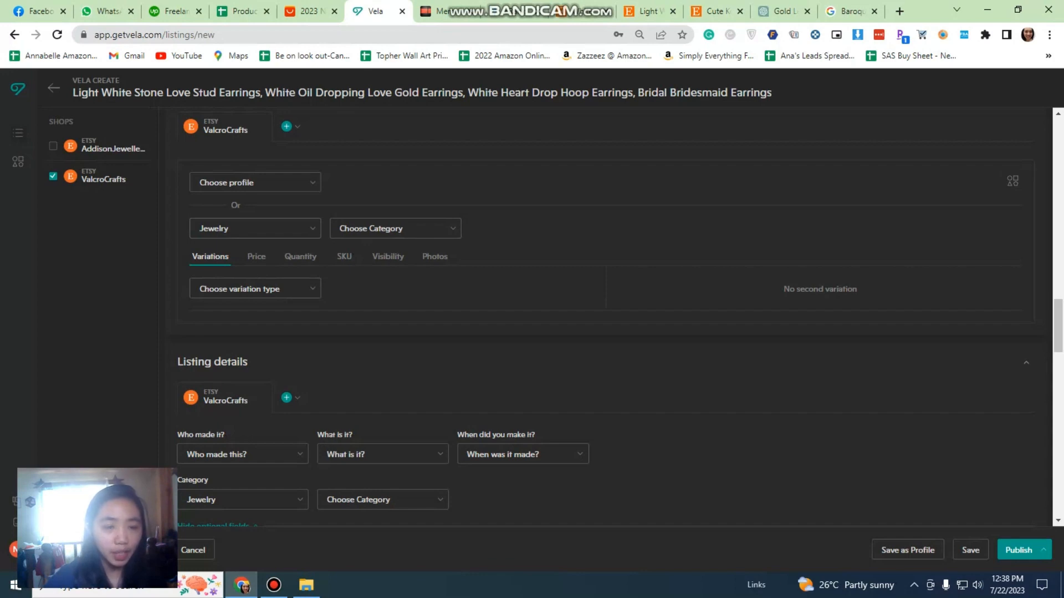
click(307, 11)
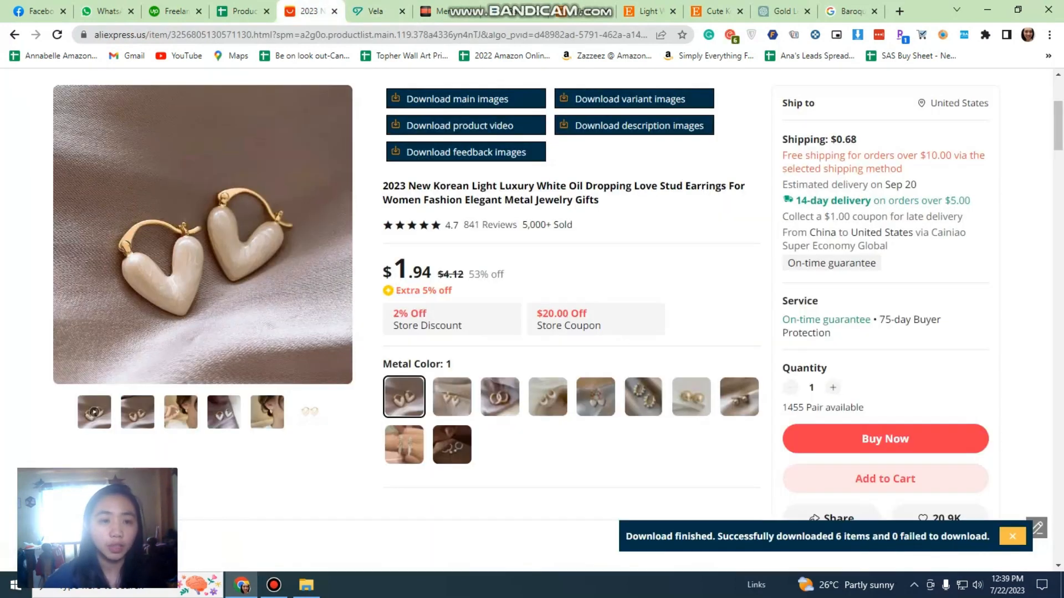
click(375, 12)
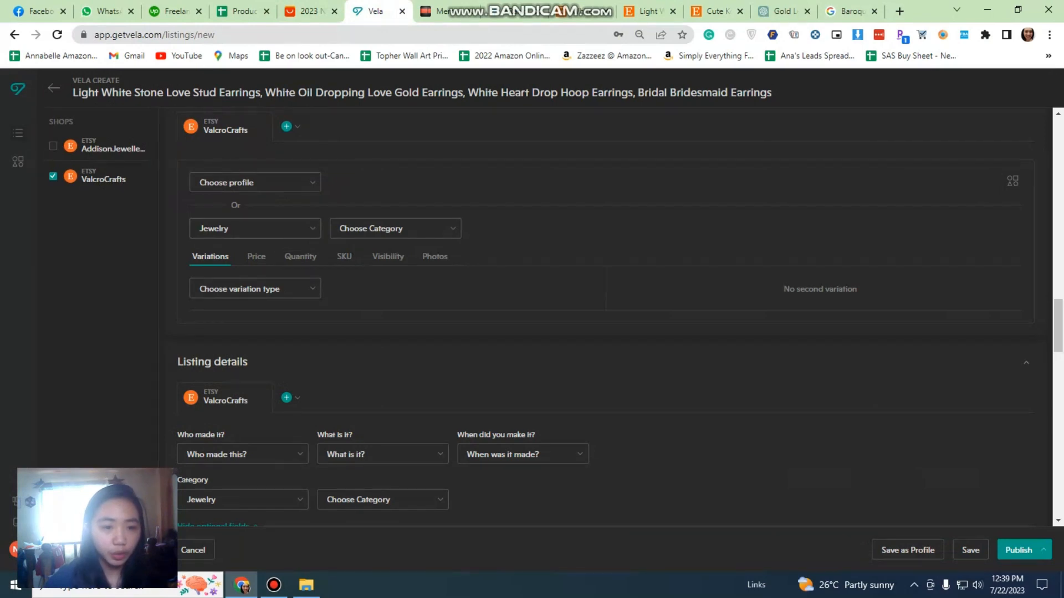
- Set the jewelry category for the variations to Earrings, with Stud Earrings as the subcategory
click(395, 228)
scroll(388, 313, down, 3)
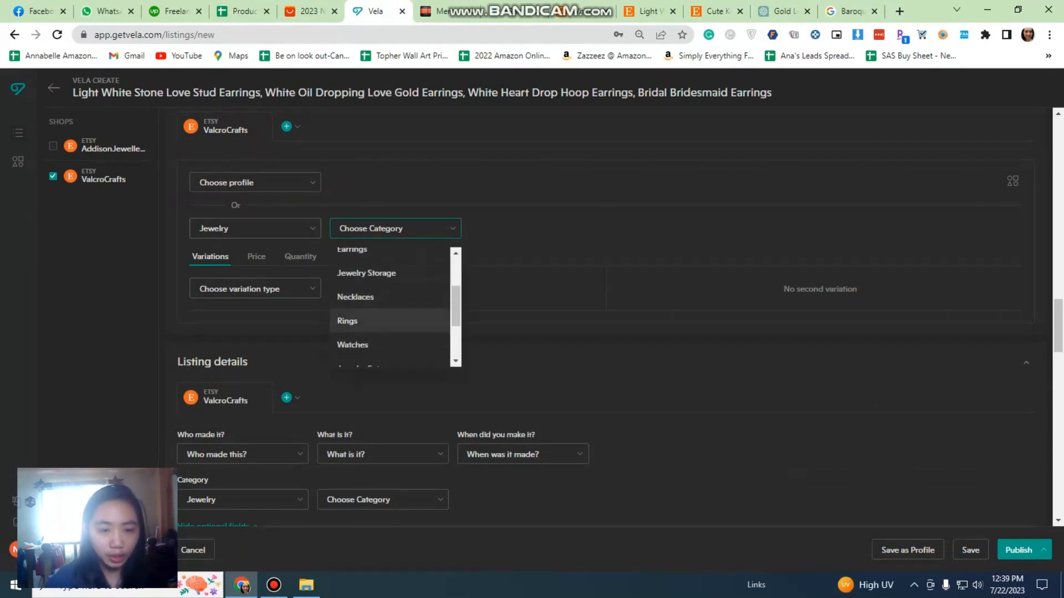
scroll(390, 324, up, 3)
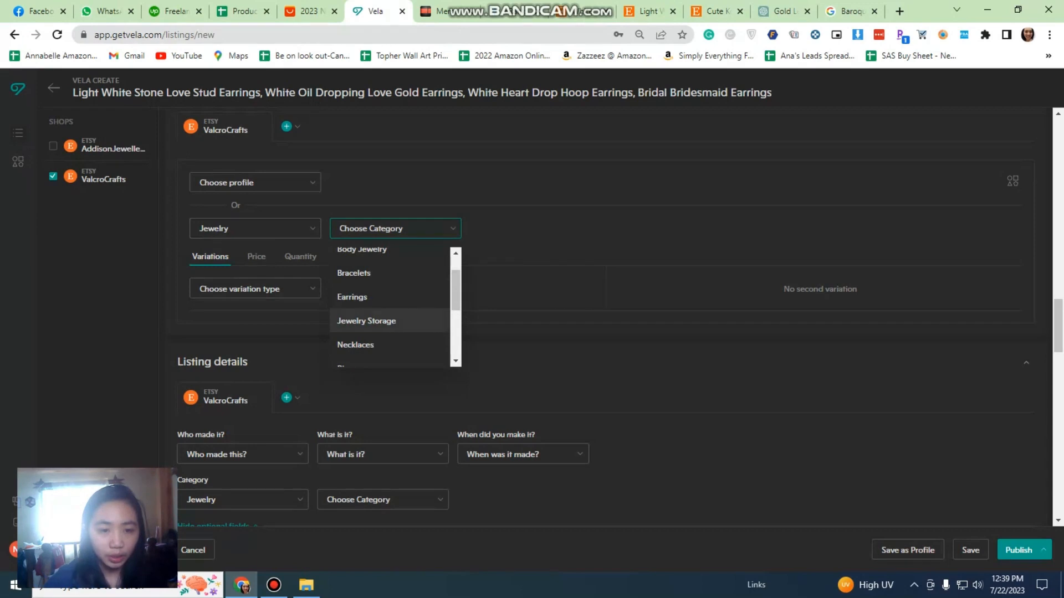
click(355, 345)
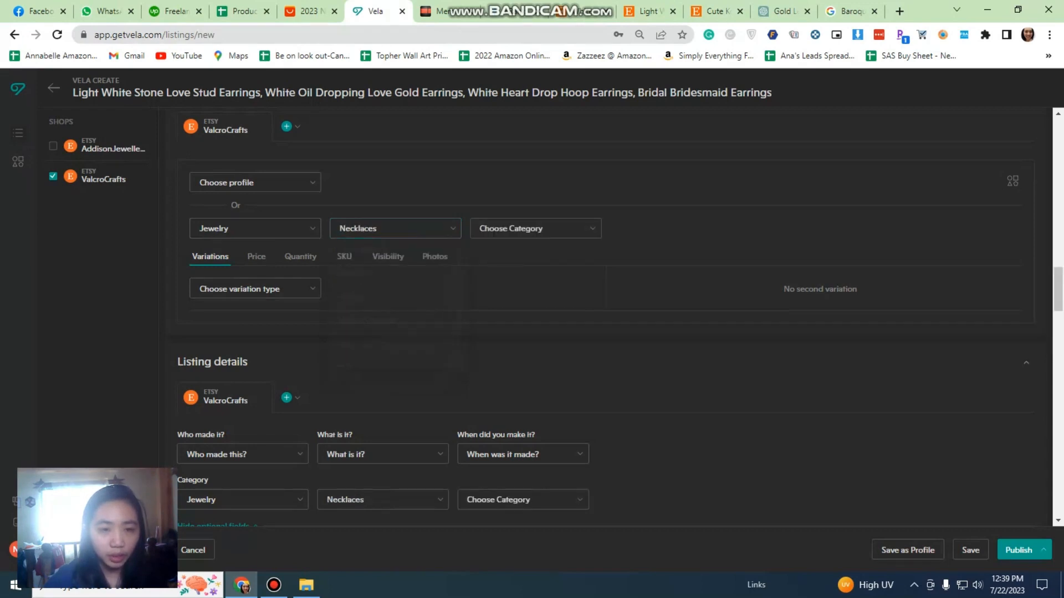
click(395, 229)
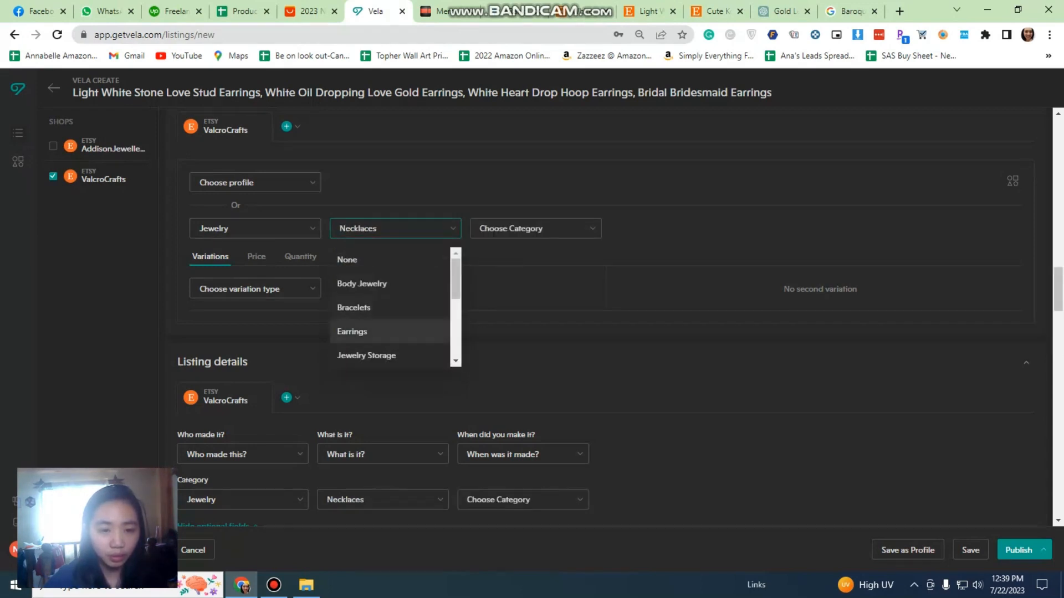
click(354, 332)
click(535, 229)
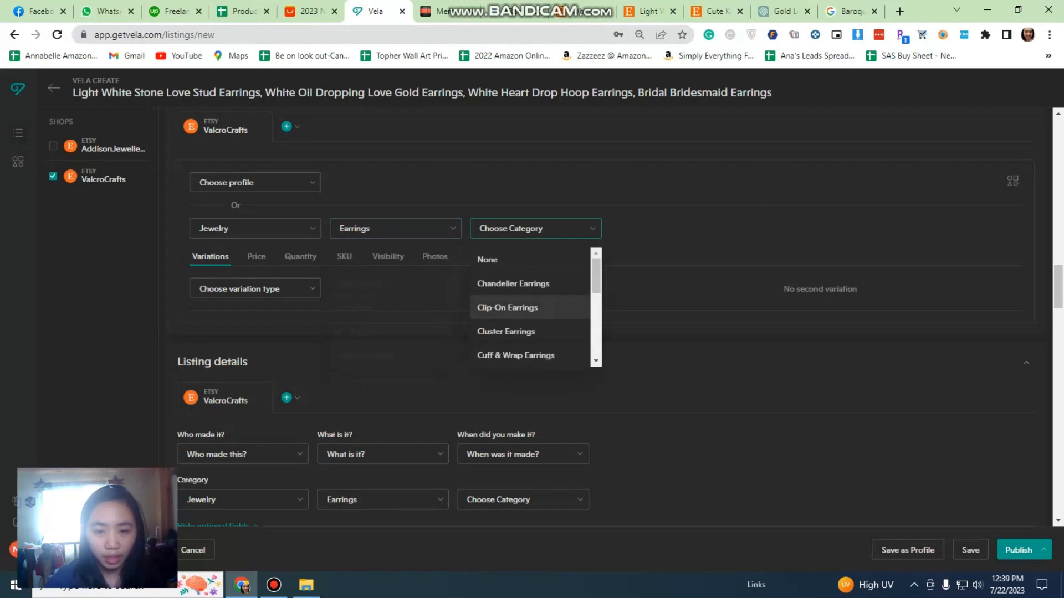
scroll(529, 304, down, 5)
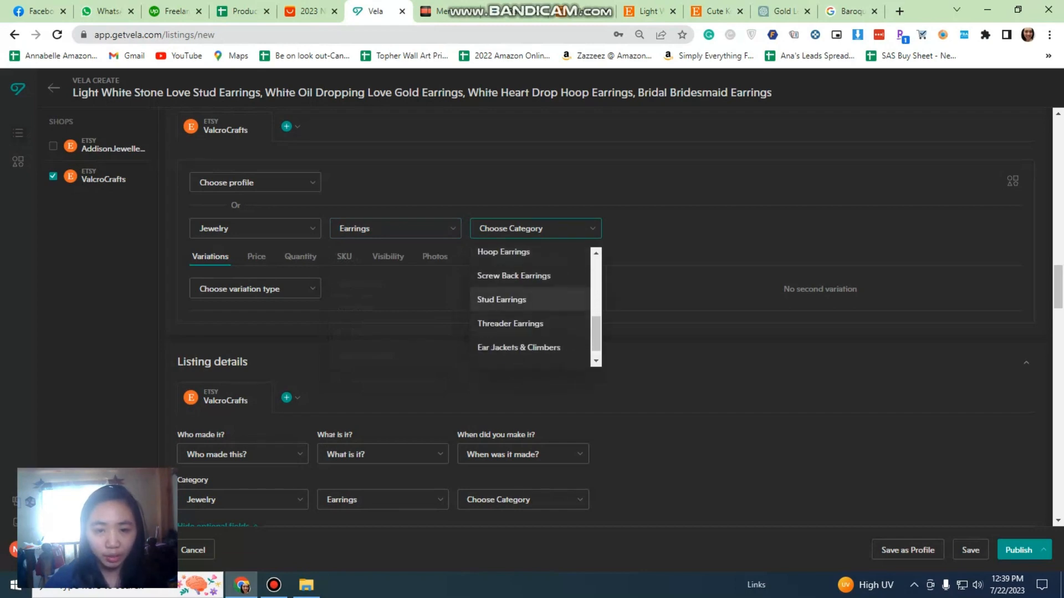
click(529, 299)
- Fill in the listing details as made by "I did", "A finished product", and made in "2020 - 2023"
scroll(529, 300, down, 4)
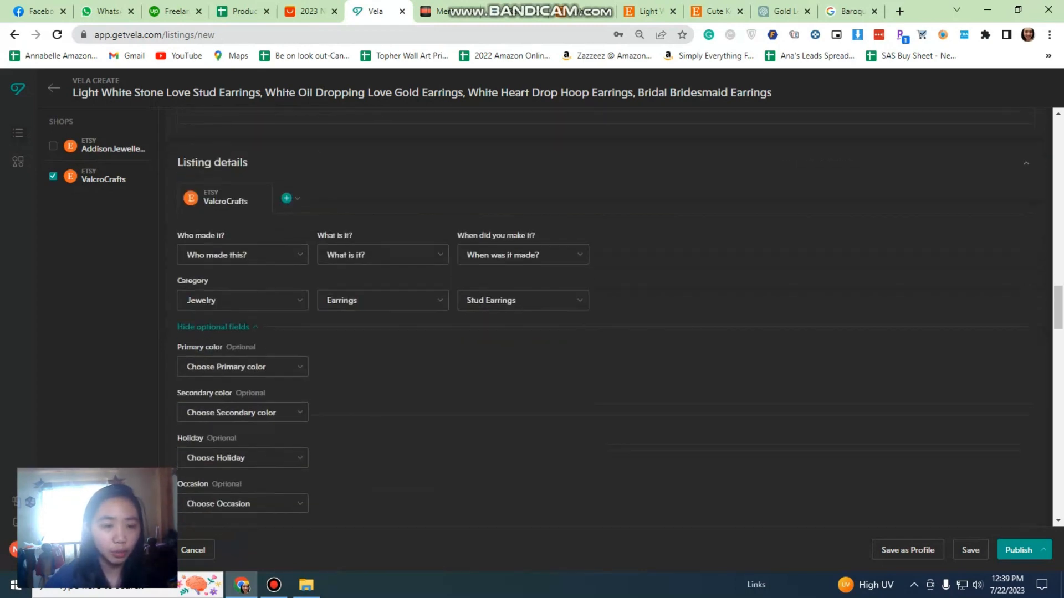
scroll(529, 299, down, 1)
click(242, 188)
click(232, 218)
click(383, 188)
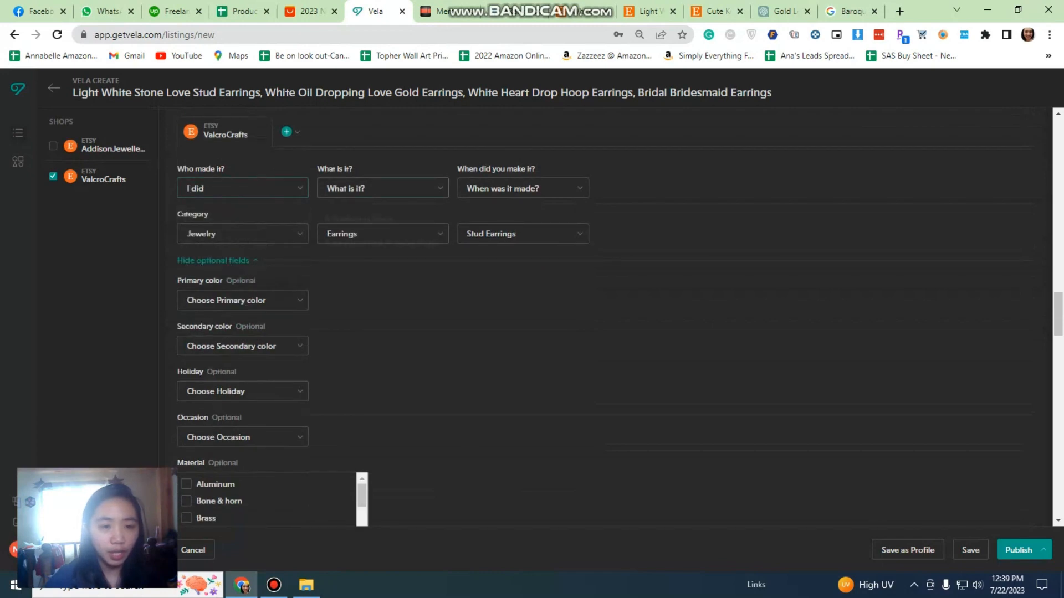
click(357, 218)
click(523, 189)
click(488, 242)
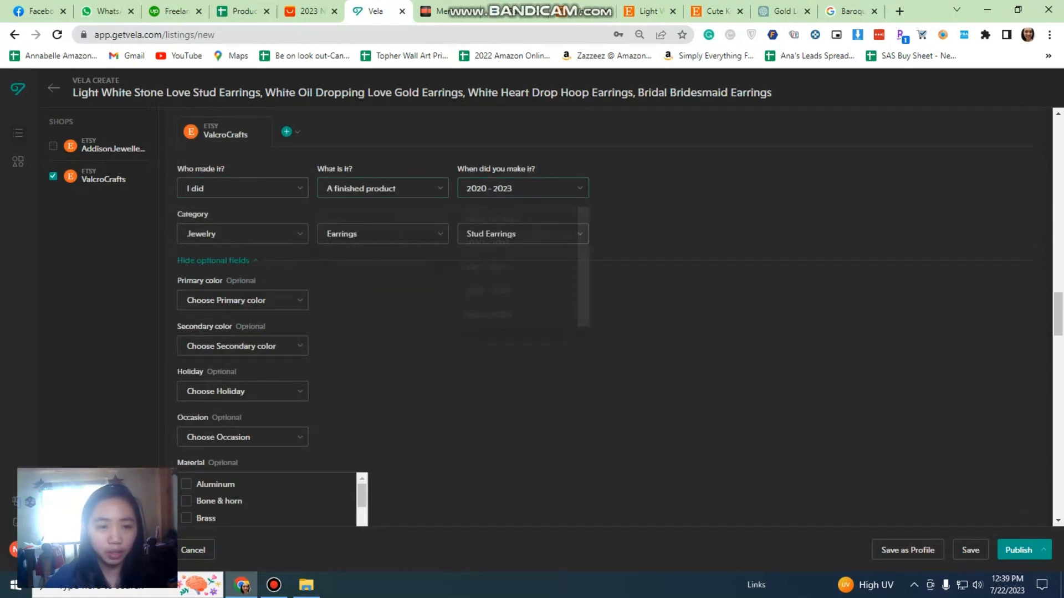
- Set the earrings' primary color to White and secondary color to Gold
scroll(529, 310, down, 1)
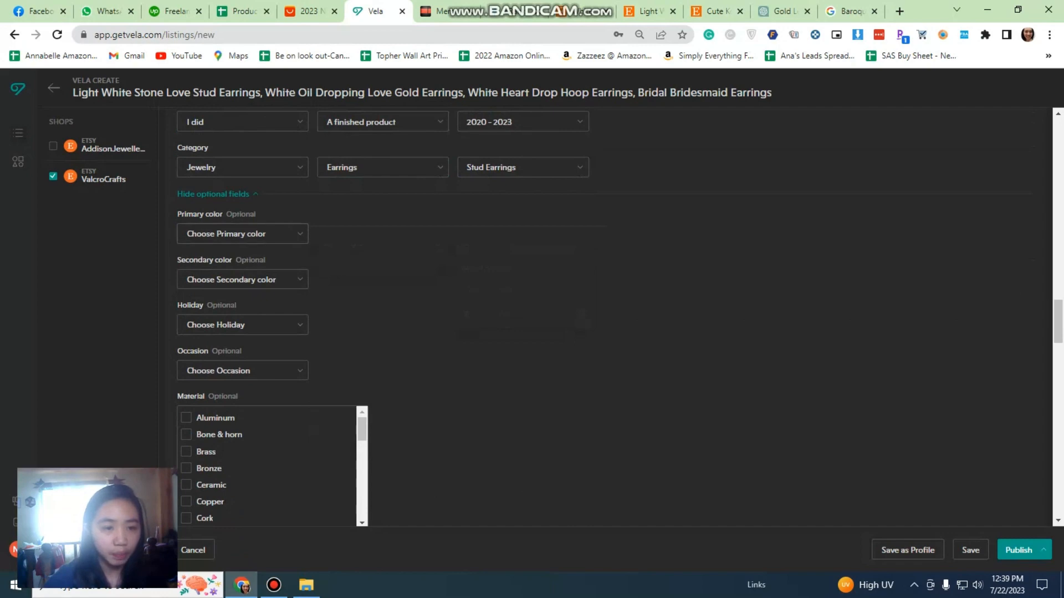
click(242, 233)
scroll(238, 277, down, 4)
scroll(238, 332, up, 2)
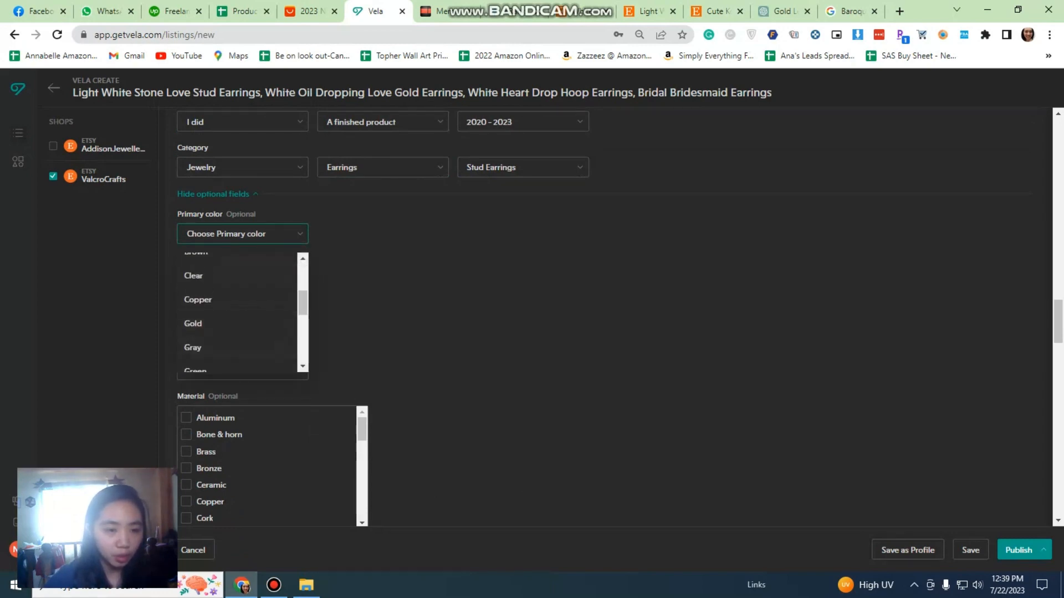
scroll(238, 330, down, 4)
click(222, 337)
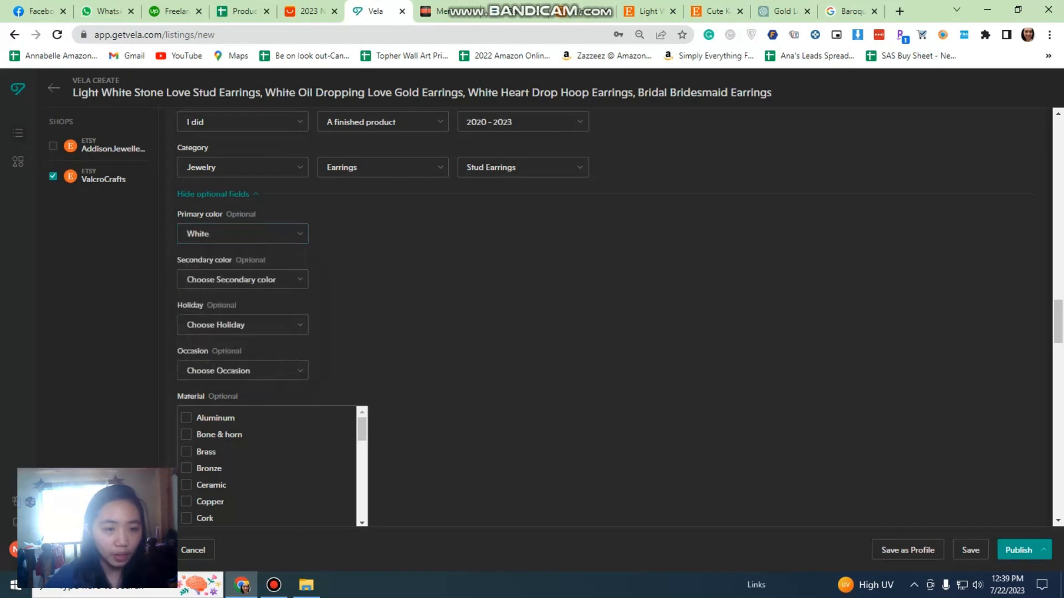
click(242, 280)
scroll(238, 335, down, 3)
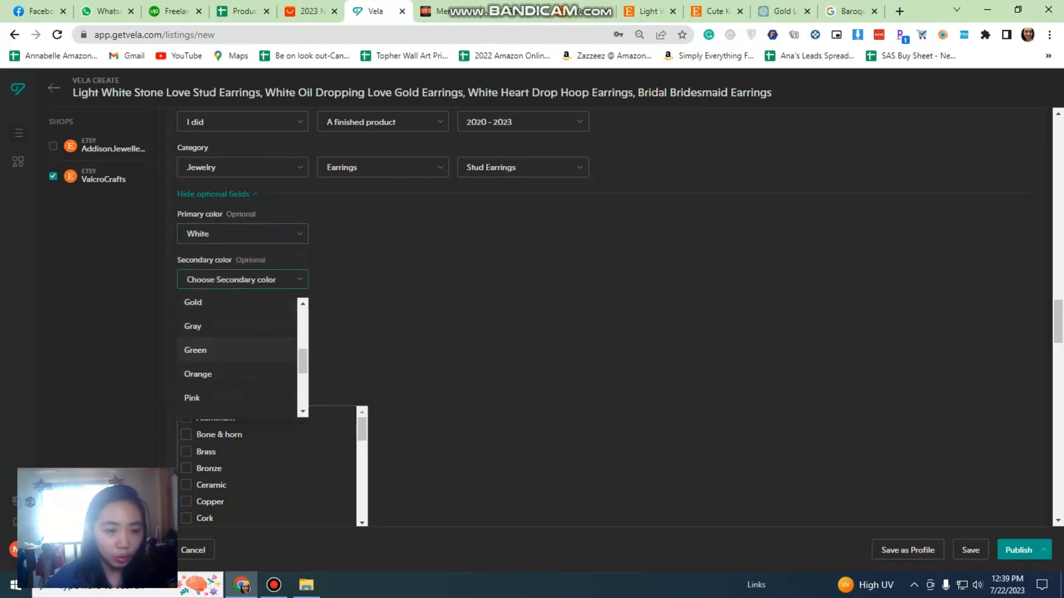
click(222, 303)
- Check the earrings' material and metal type in the specifications on the AliExpress product page
scroll(221, 303, down, 1)
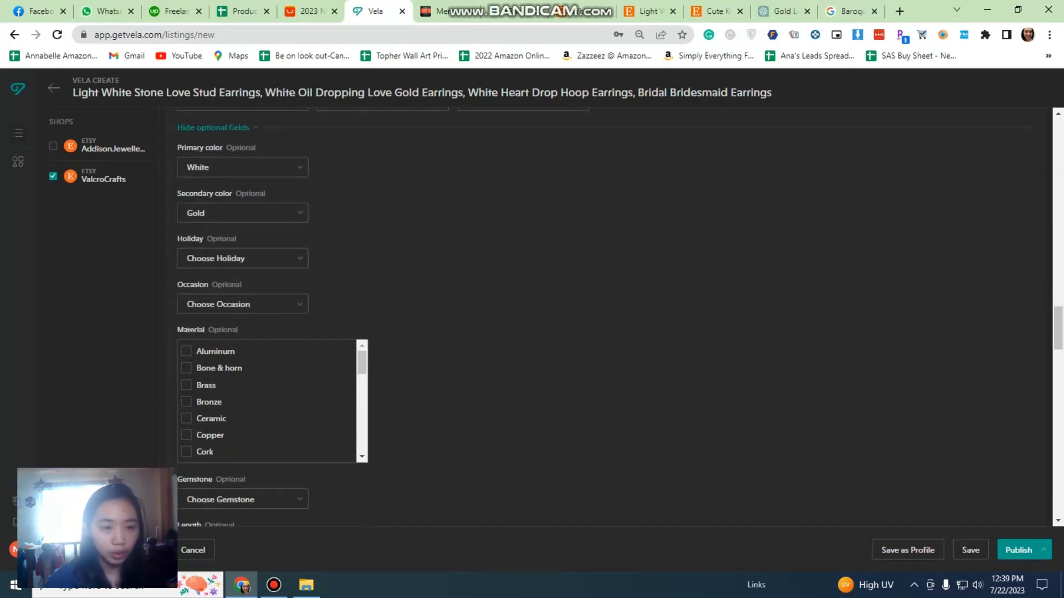
scroll(383, 317, down, 1)
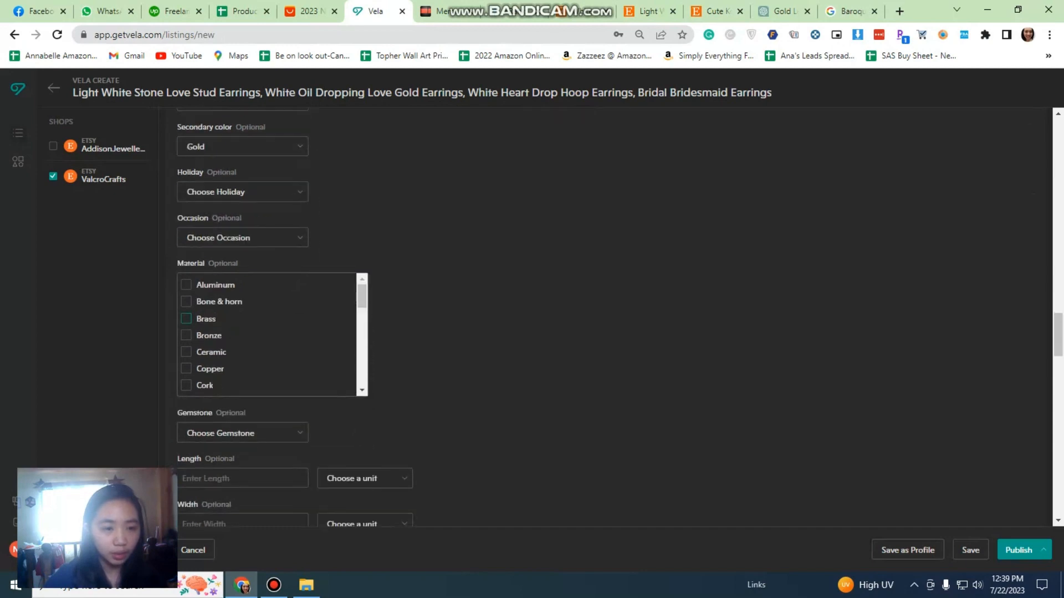
click(311, 11)
scroll(388, 321, down, 10)
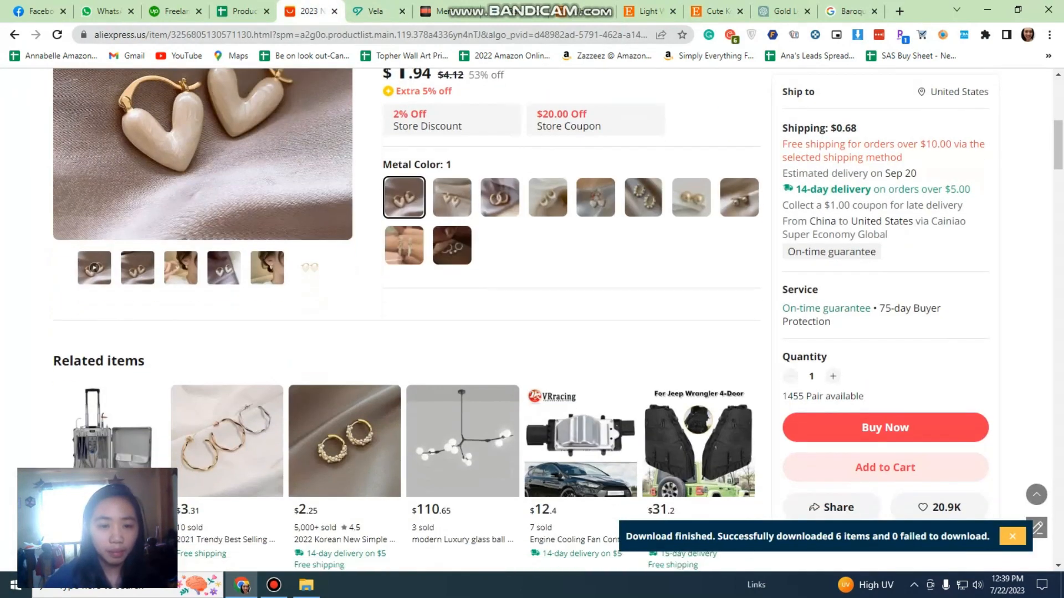
scroll(390, 302, down, 10)
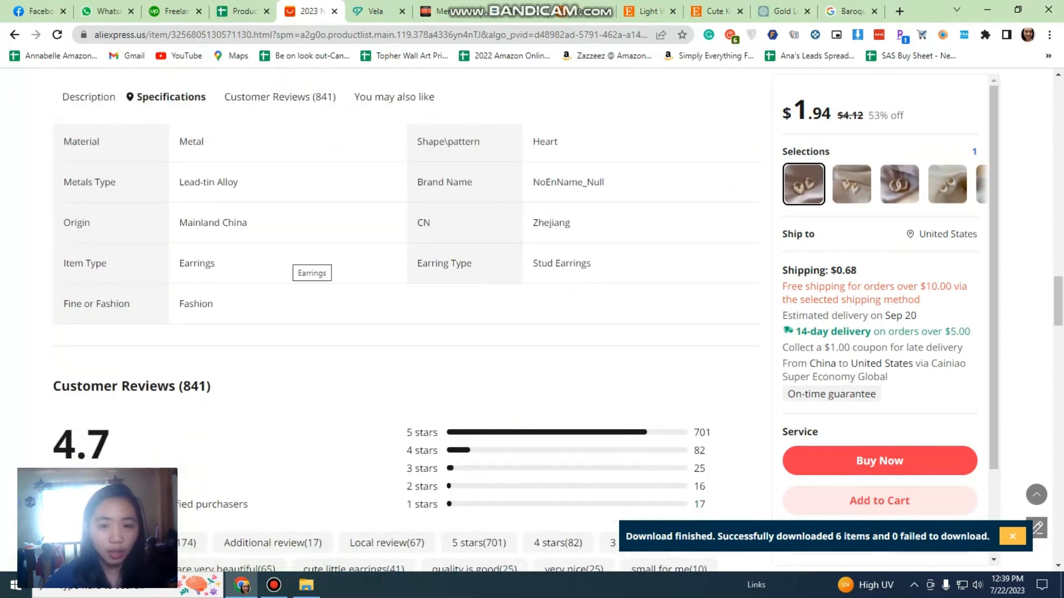
scroll(310, 263, up, 3)
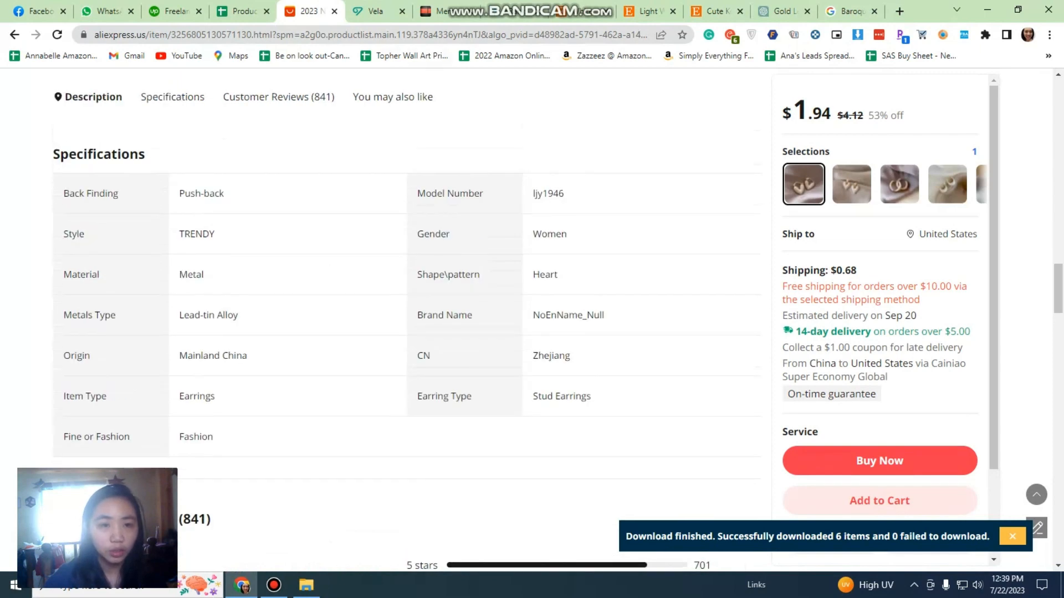
- Examine the Vela listing's material choices and remaining optional attributes, comparing them with the AliExpress product specifications
key(ctrl+Tab)
scroll(269, 335, down, 3)
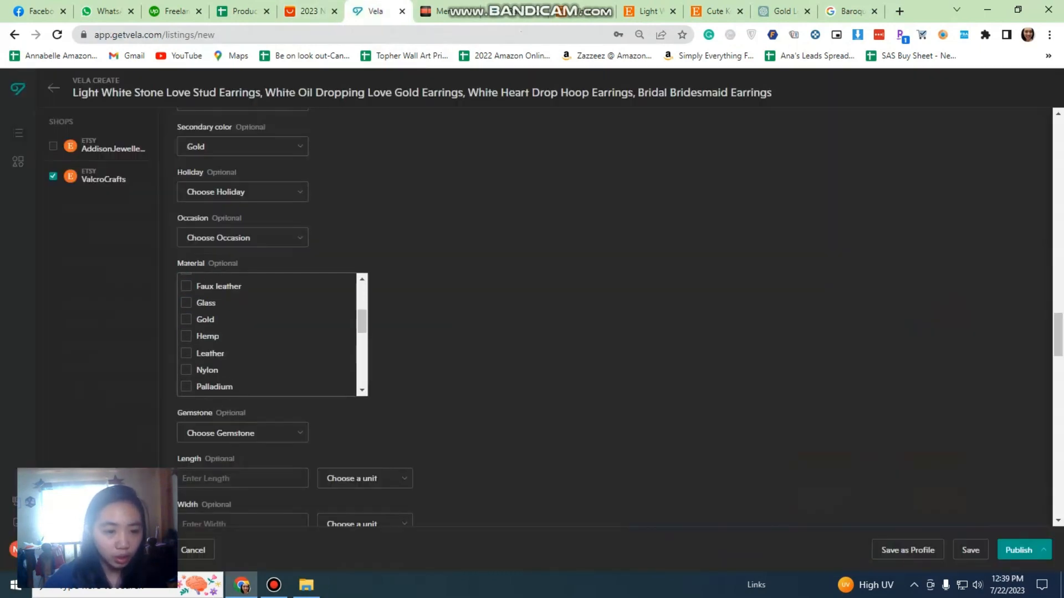
scroll(269, 335, down, 4)
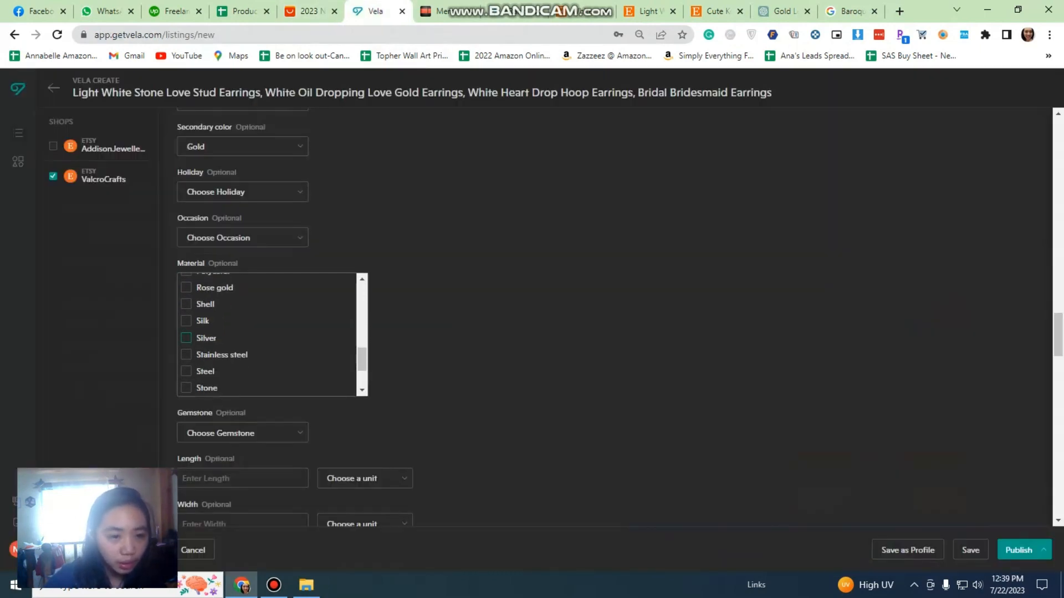
scroll(269, 335, up, 3)
scroll(269, 335, up, 3)
scroll(269, 335, down, 4)
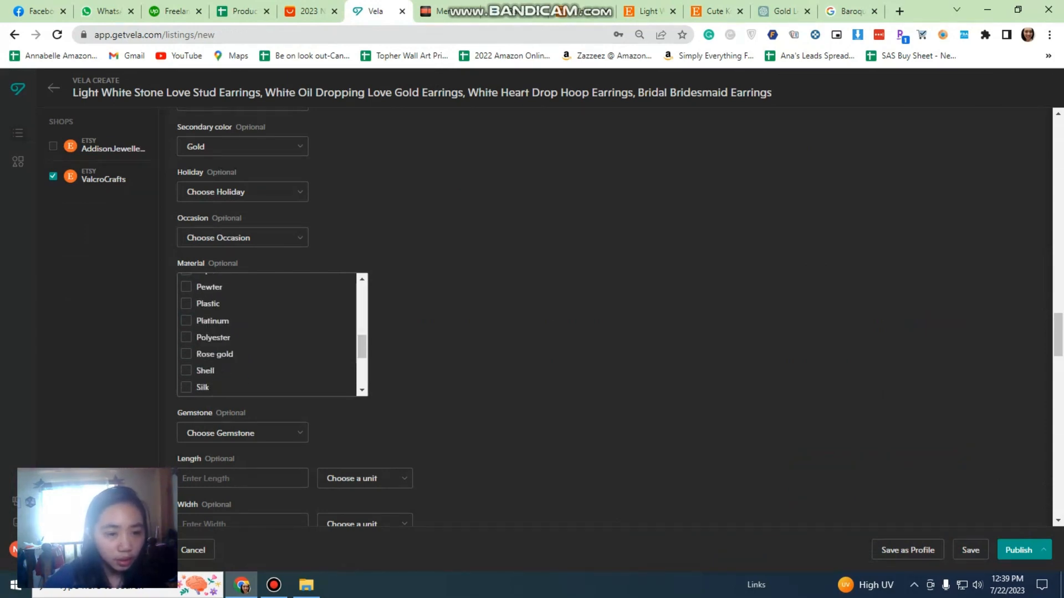
scroll(268, 335, up, 3)
scroll(609, 316, down, 5)
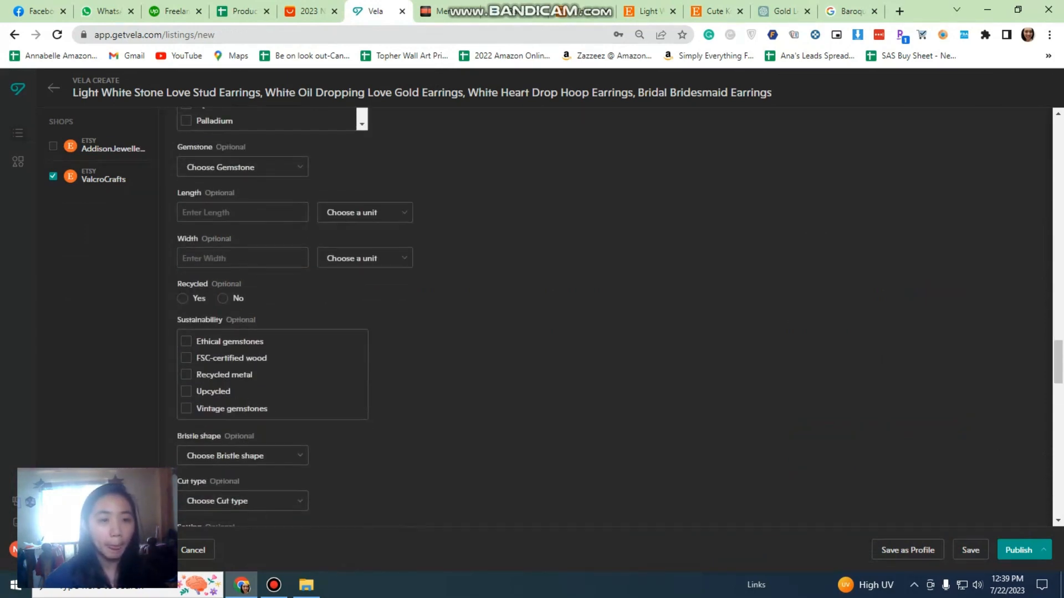
scroll(609, 316, down, 2)
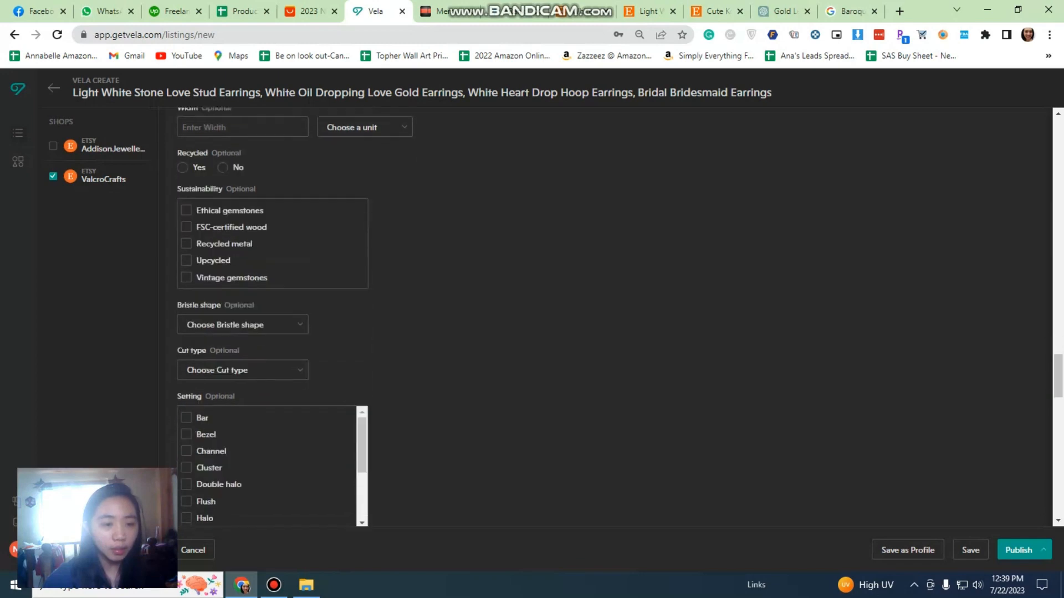
scroll(609, 316, down, 2)
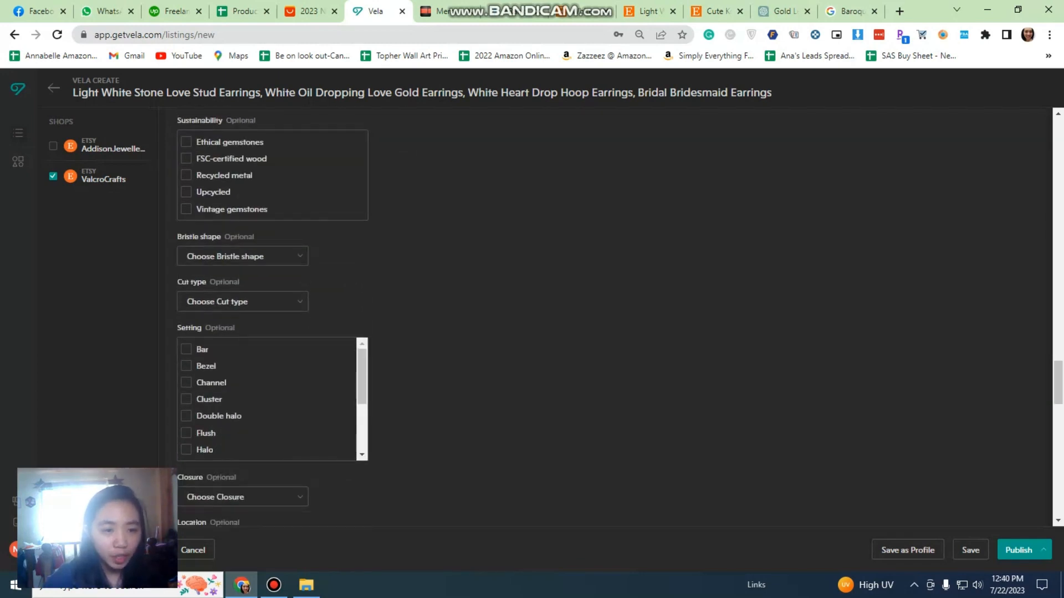
scroll(610, 316, down, 2)
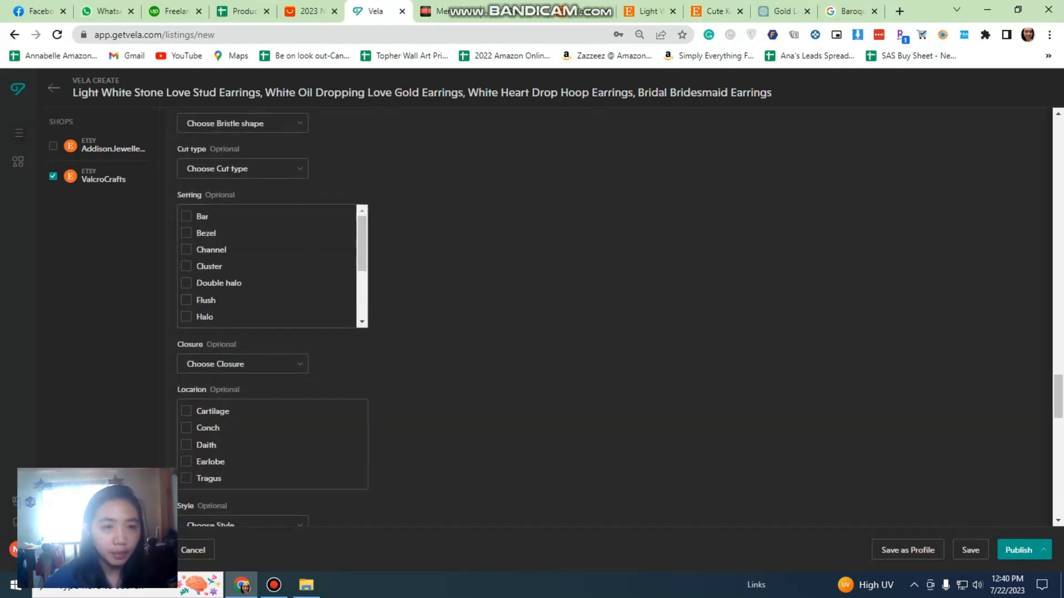
click(311, 11)
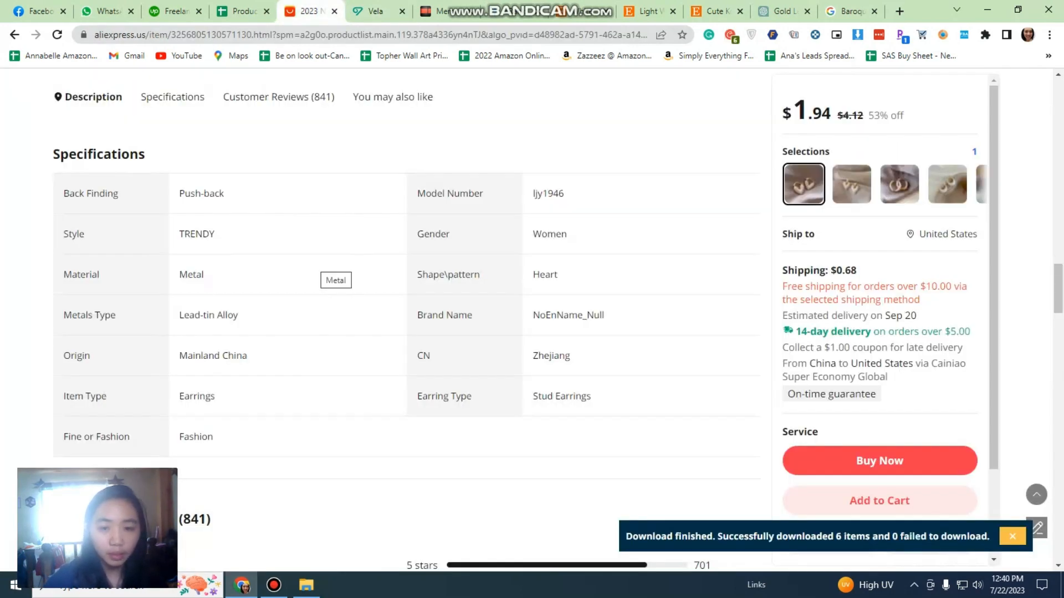
click(376, 11)
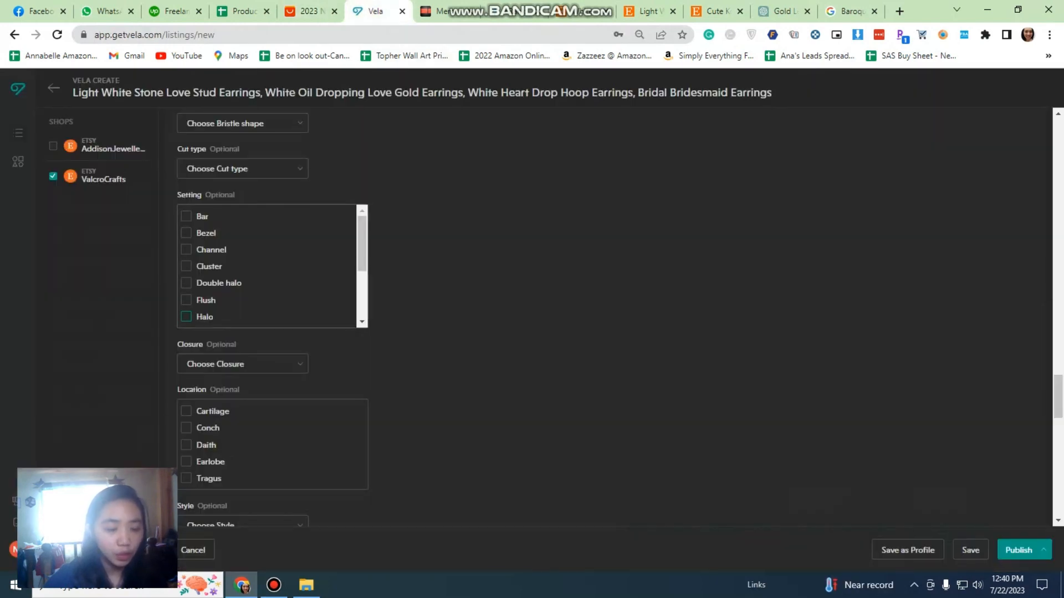
- Set the earrings' closure to Lever back and location to Earlobe, following the details of the Light White Stone Love Stud Earrings Etsy listing
scroll(333, 343, down, 1)
scroll(271, 316, down, 2)
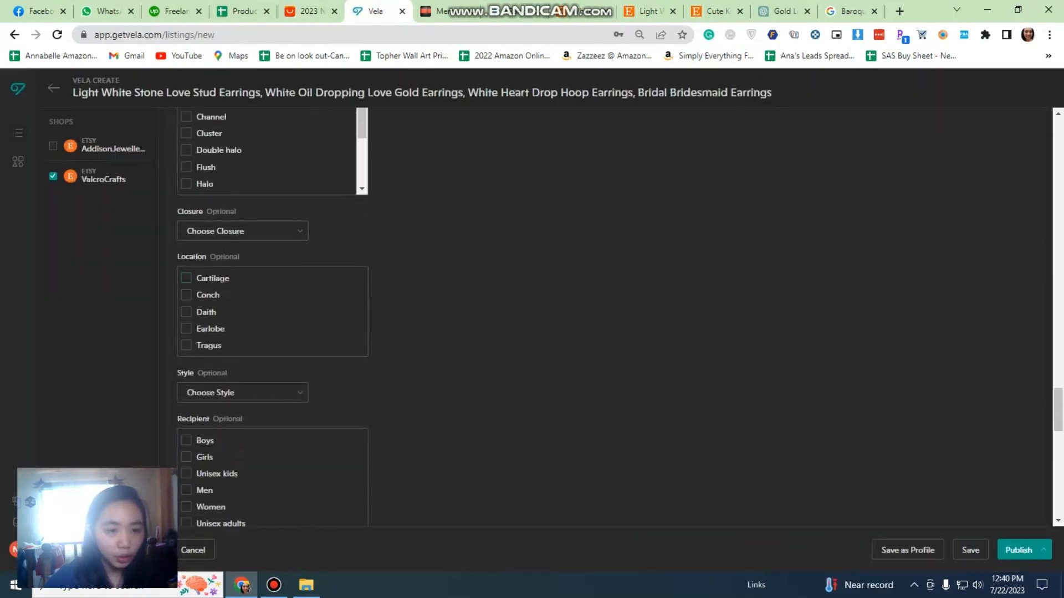
click(243, 231)
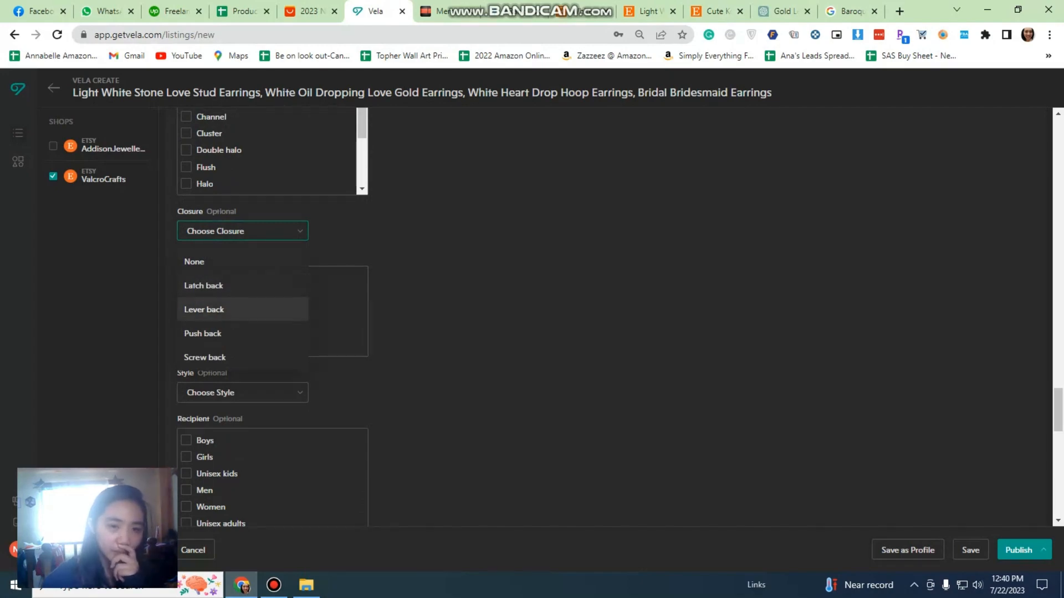
click(715, 11)
scroll(558, 321, down, 1)
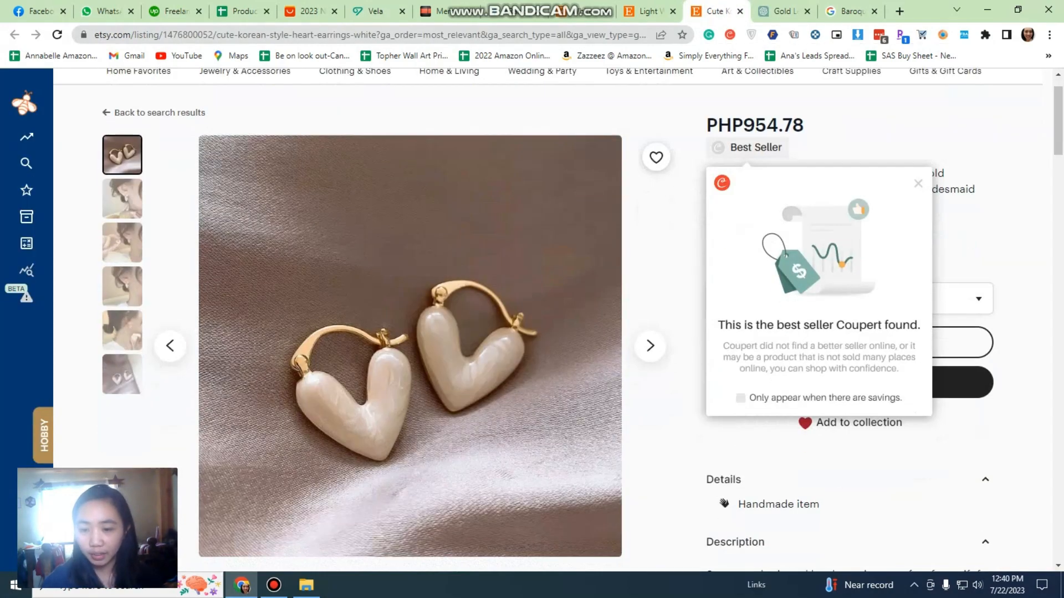
scroll(559, 322, down, 5)
scroll(559, 322, up, 5)
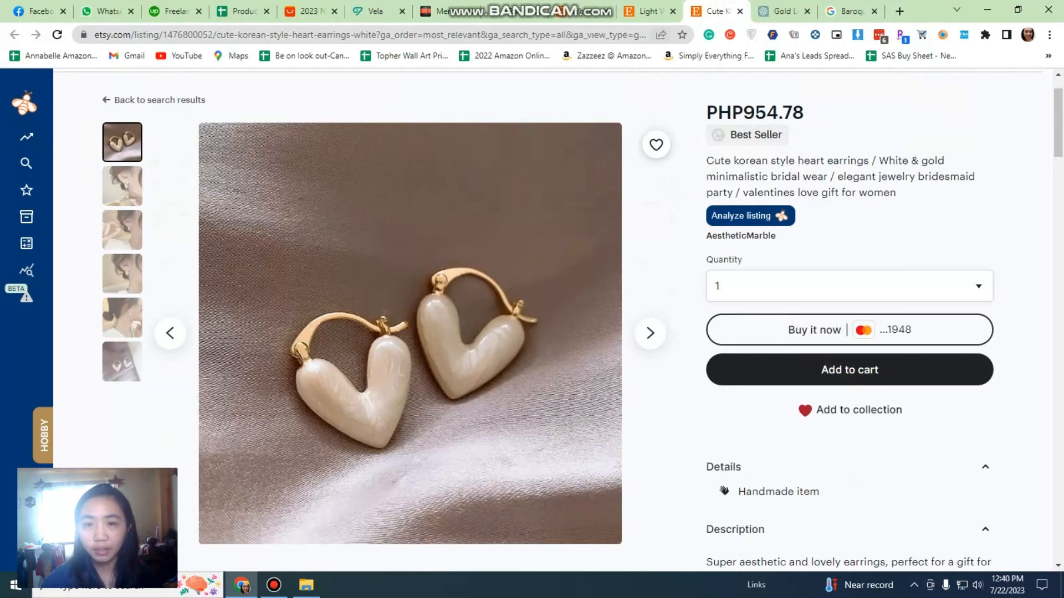
click(649, 11)
scroll(775, 130, down, 3)
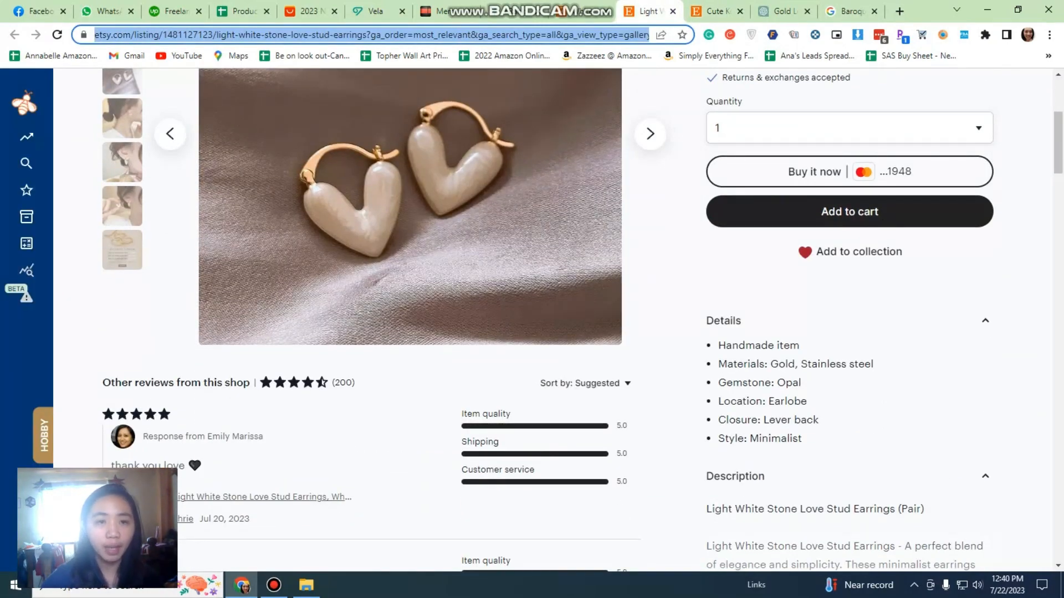
click(377, 11)
click(204, 309)
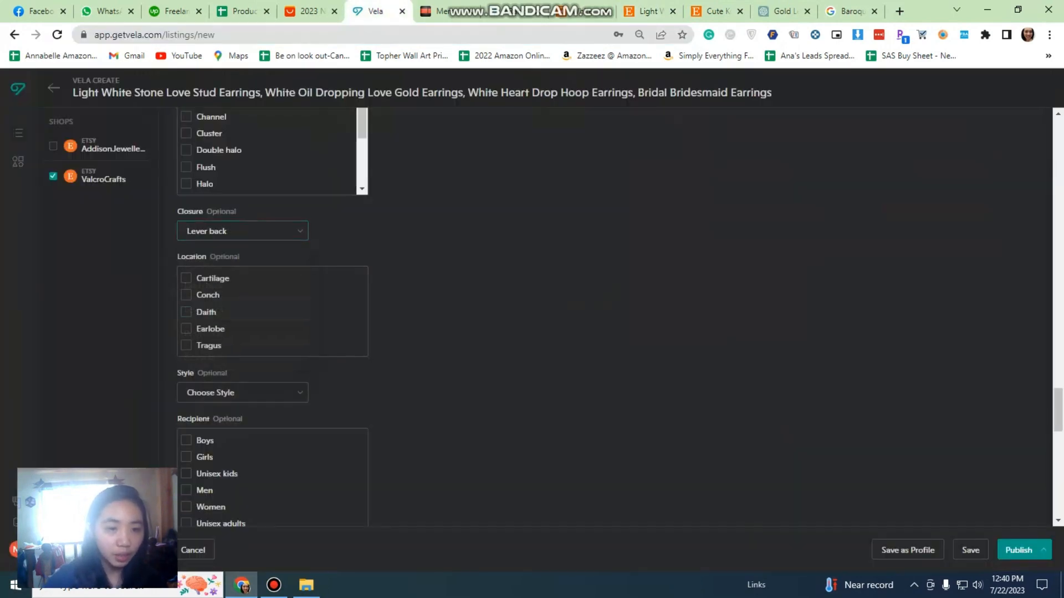
click(187, 329)
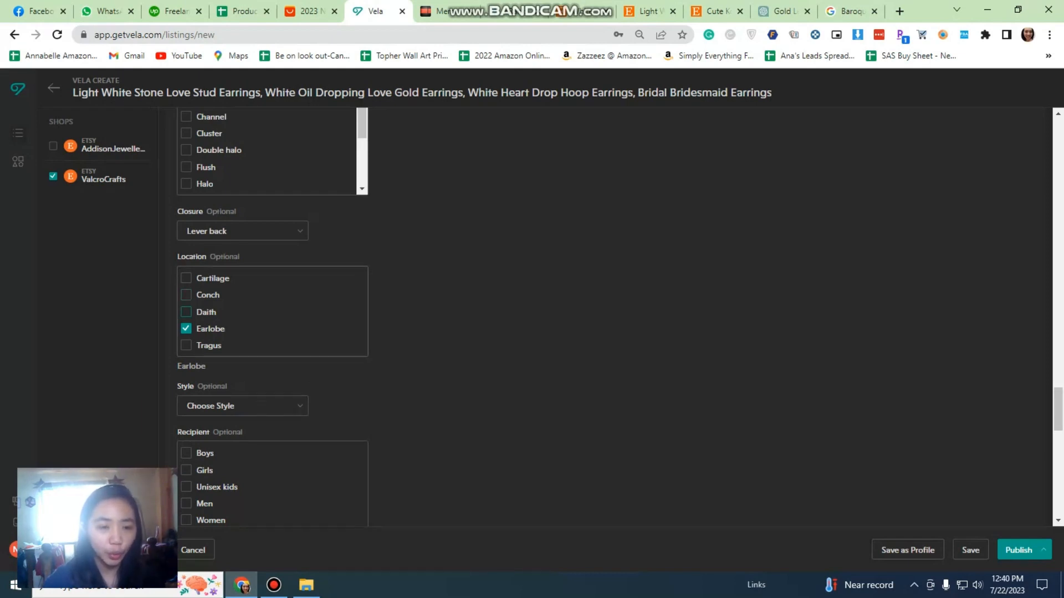
- Set the style to Minimalist as in the reference Etsy listing's details, and the recipient to Women
scroll(272, 316, down, 3)
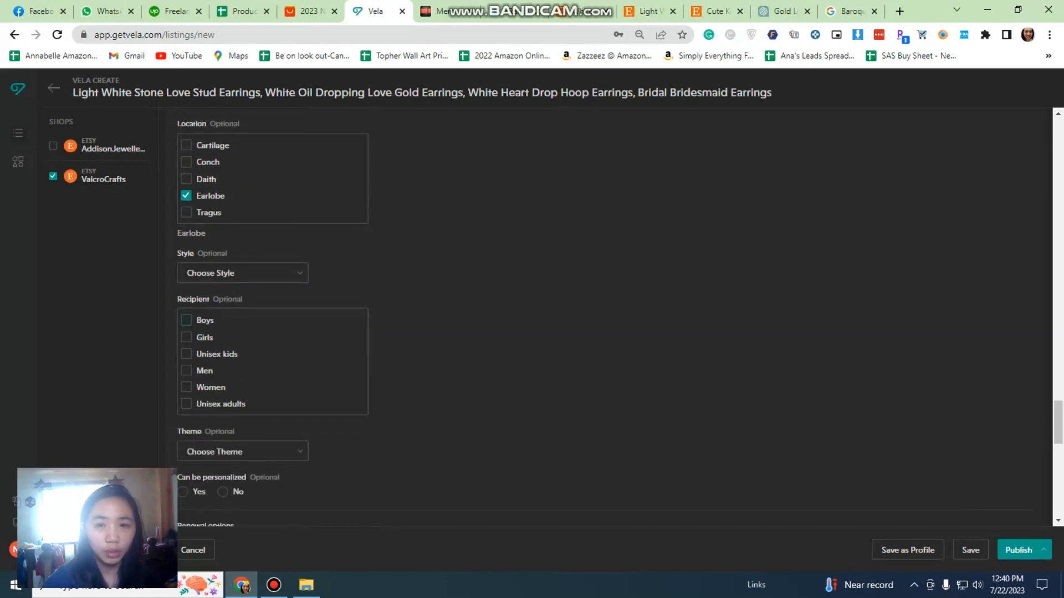
click(717, 11)
click(650, 11)
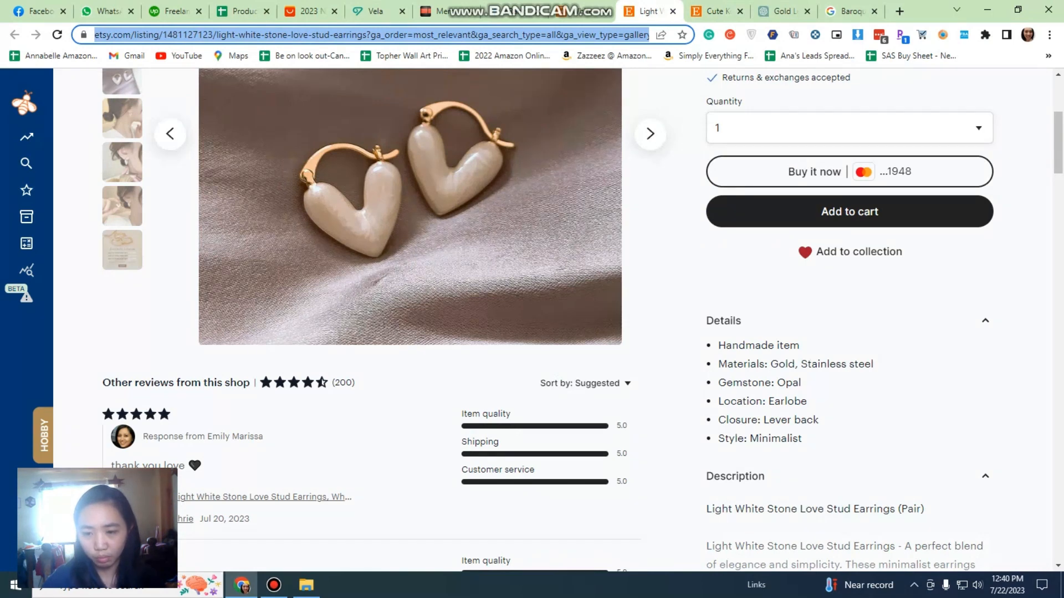
click(376, 11)
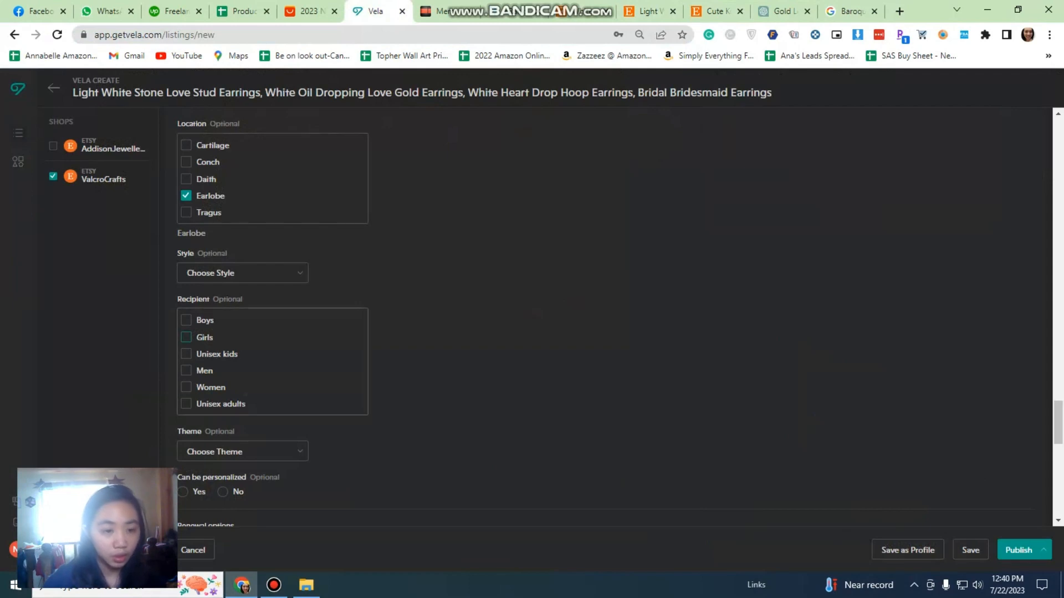
scroll(210, 255, down, 3)
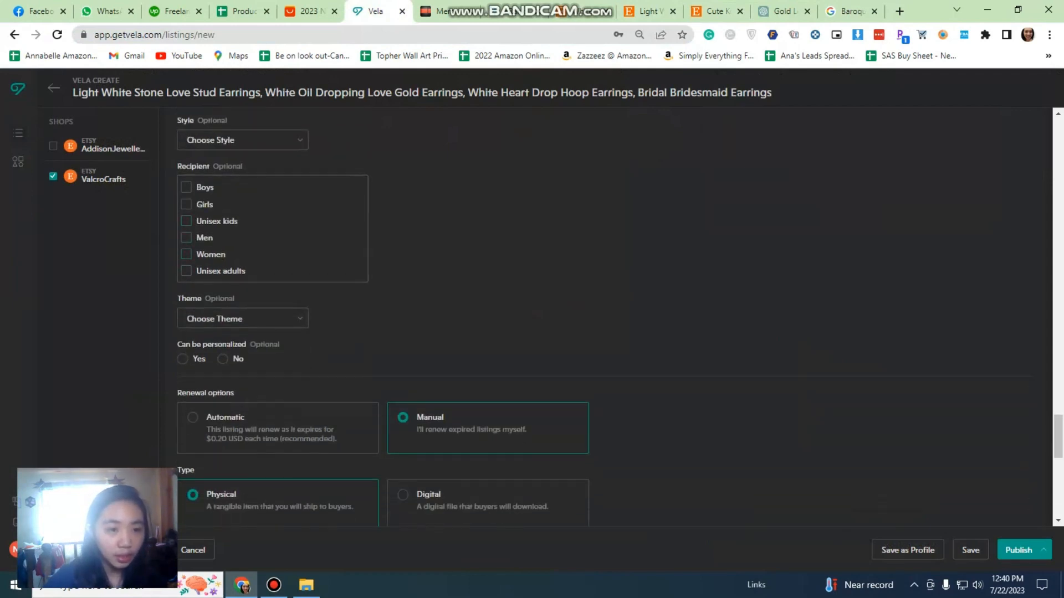
click(243, 140)
scroll(238, 219, down, 3)
click(233, 243)
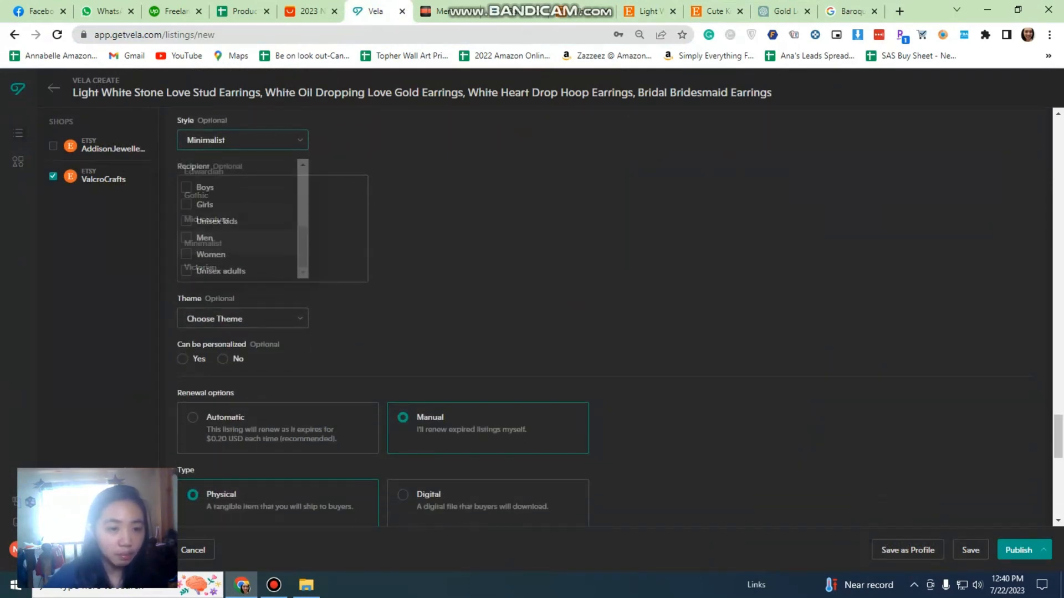
click(186, 255)
scroll(277, 232, down, 1)
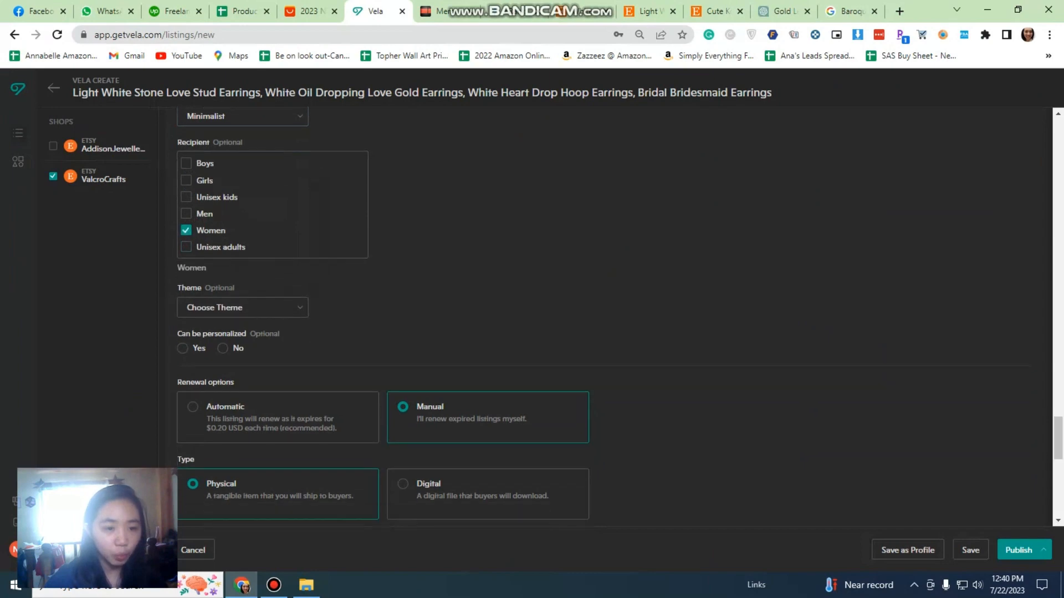
- Set the earrings' theme to Love & friendship and the listing's renewal option to Automatic
scroll(620, 317, down, 2)
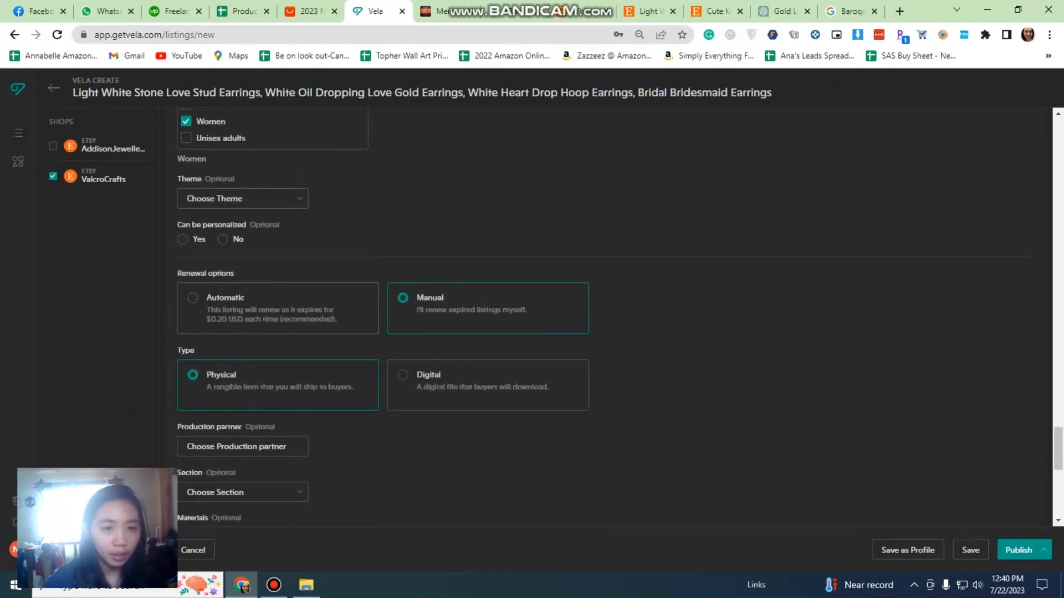
click(243, 198)
scroll(238, 277, down, 3)
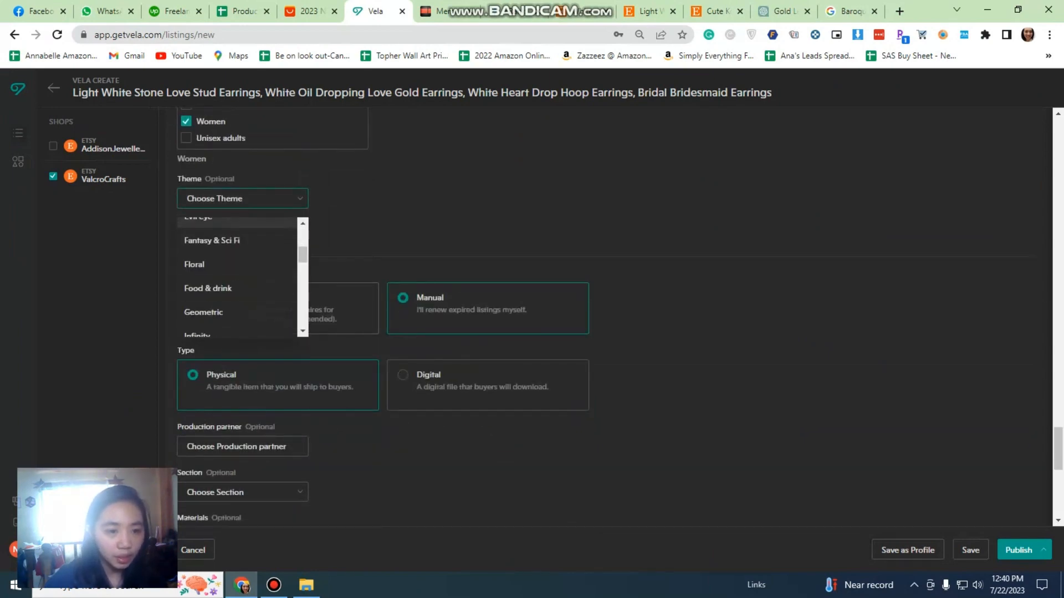
scroll(239, 288, down, 3)
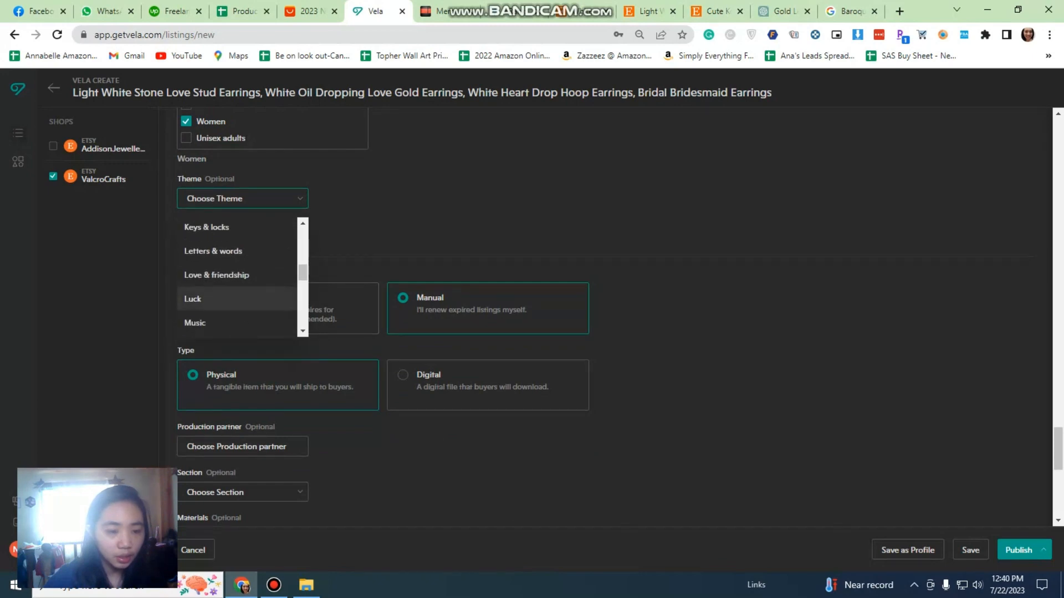
click(217, 275)
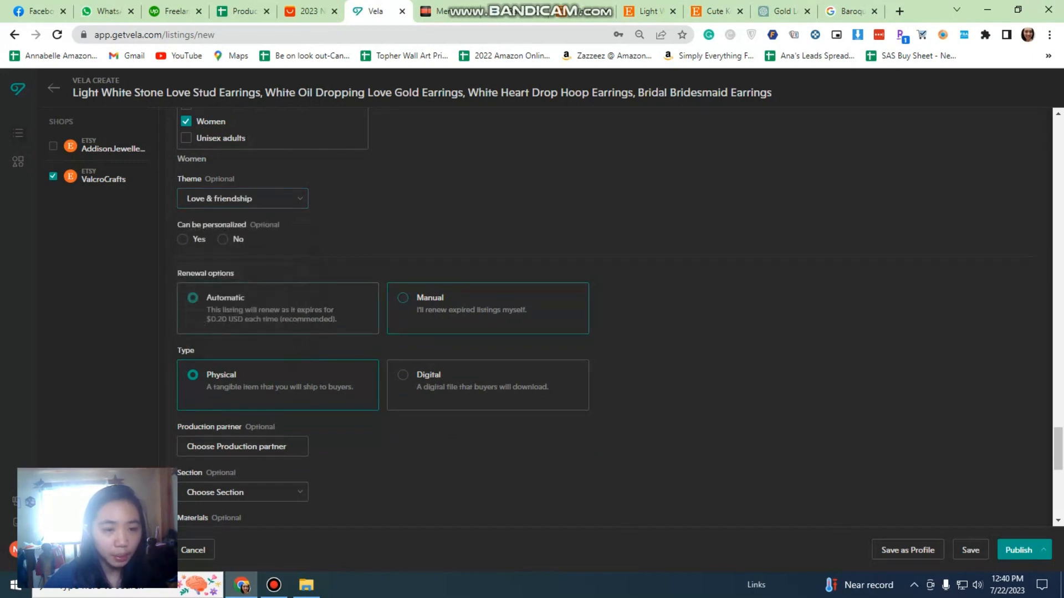
- Assign the listing to the Earrings shop section
scroll(382, 316, down, 4)
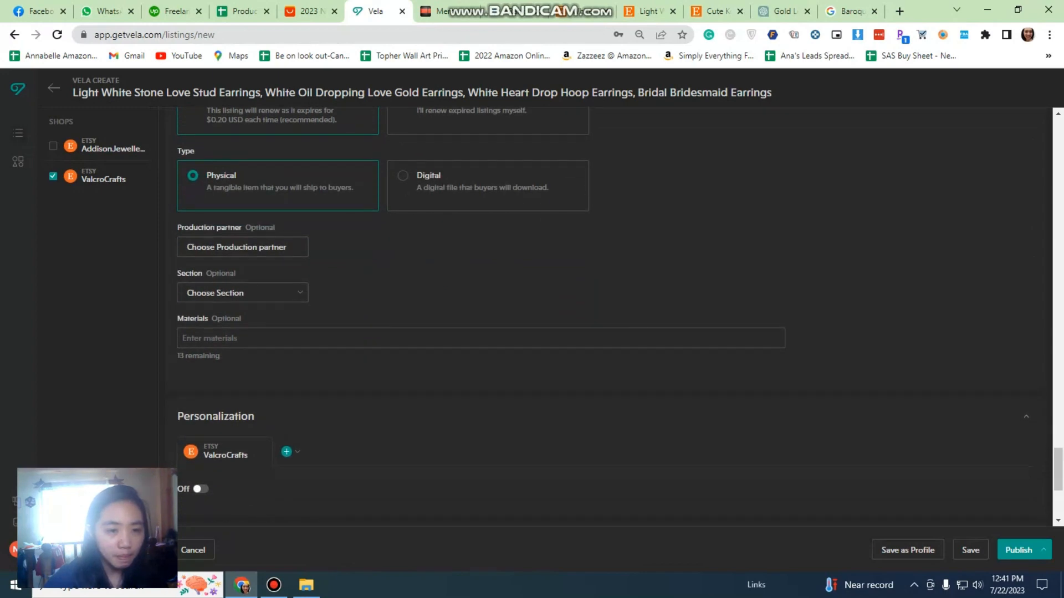
click(242, 292)
scroll(232, 349, down, 2)
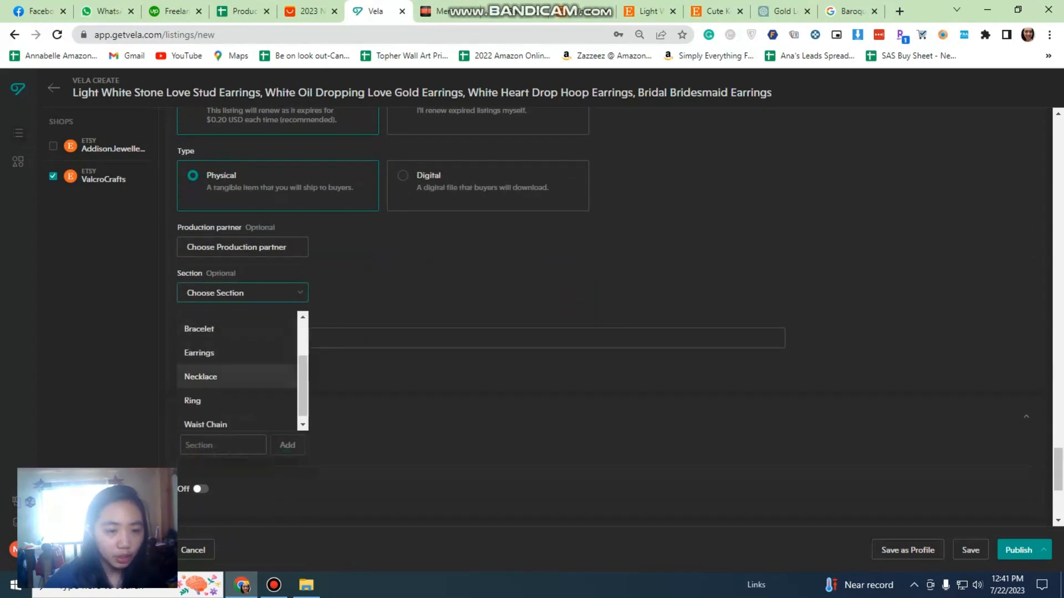
click(211, 349)
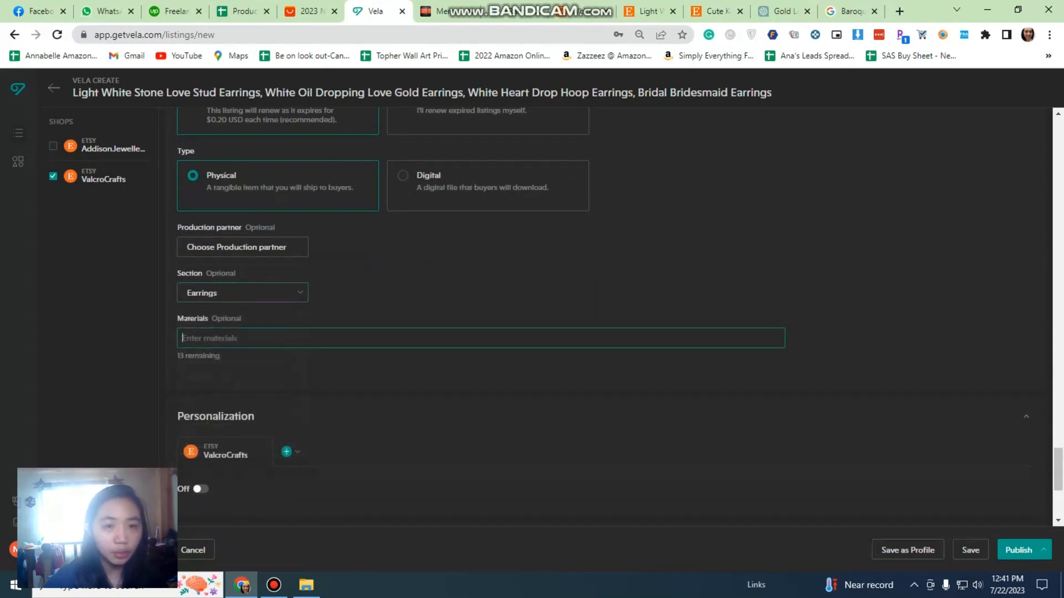
- Copy the metal type from the AliExpress specifications and add it as the listing material "Lead tin Alloy", without the hyphen
click(311, 11)
drag(238, 315, 179, 315)
key(ctrl+c)
key(ctrl+Tab)
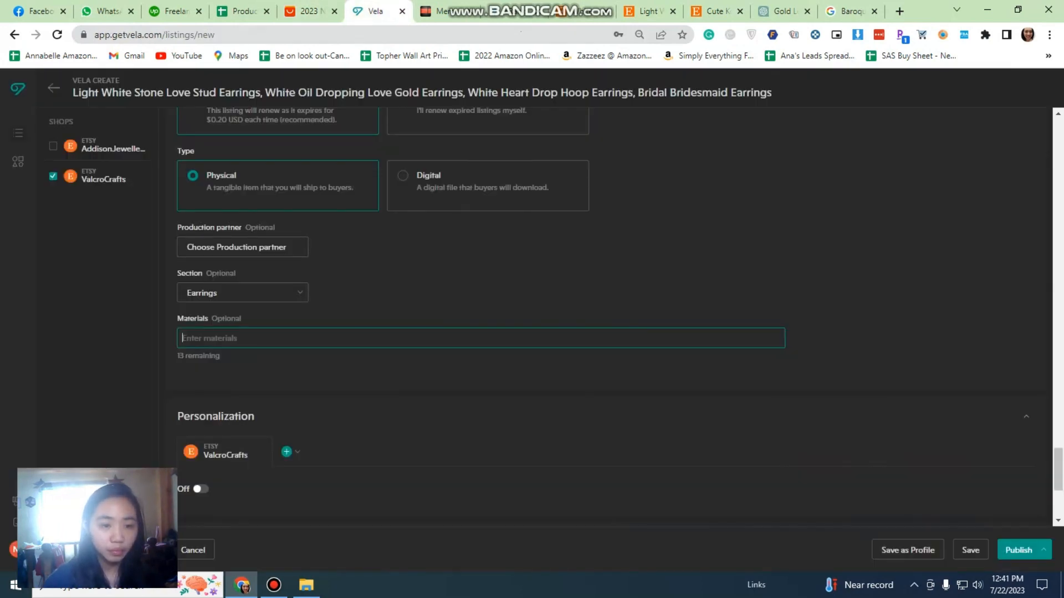
key(ctrl+v)
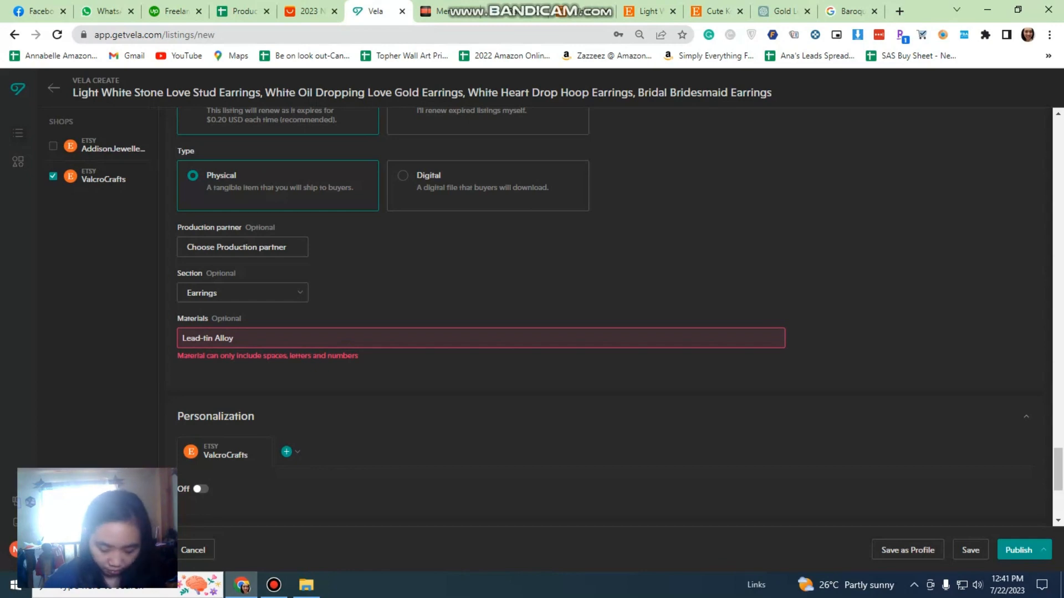
click(203, 338)
key(BackSpace)
key(Return)
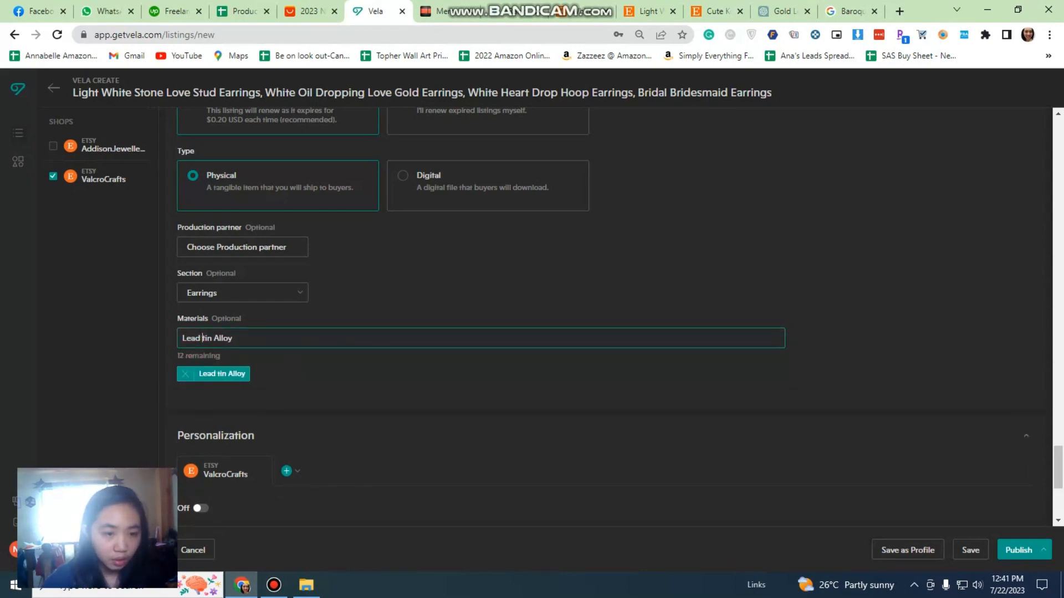
- Set the shipping profile to "lura" and the return policy to "30 days to return or exchange"
scroll(477, 311, down, 5)
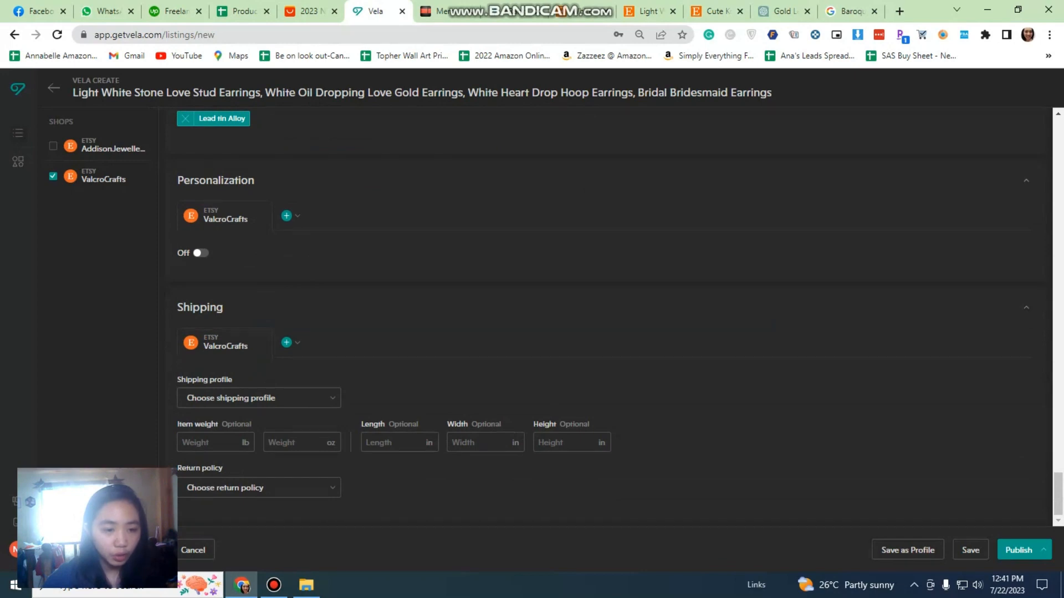
click(259, 398)
click(252, 430)
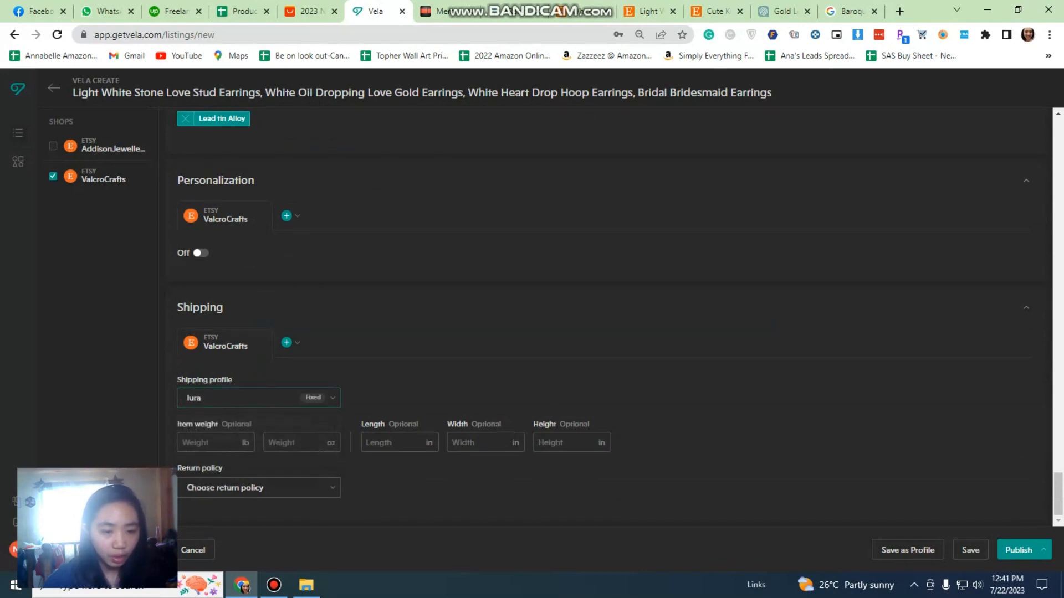
click(259, 488)
click(232, 432)
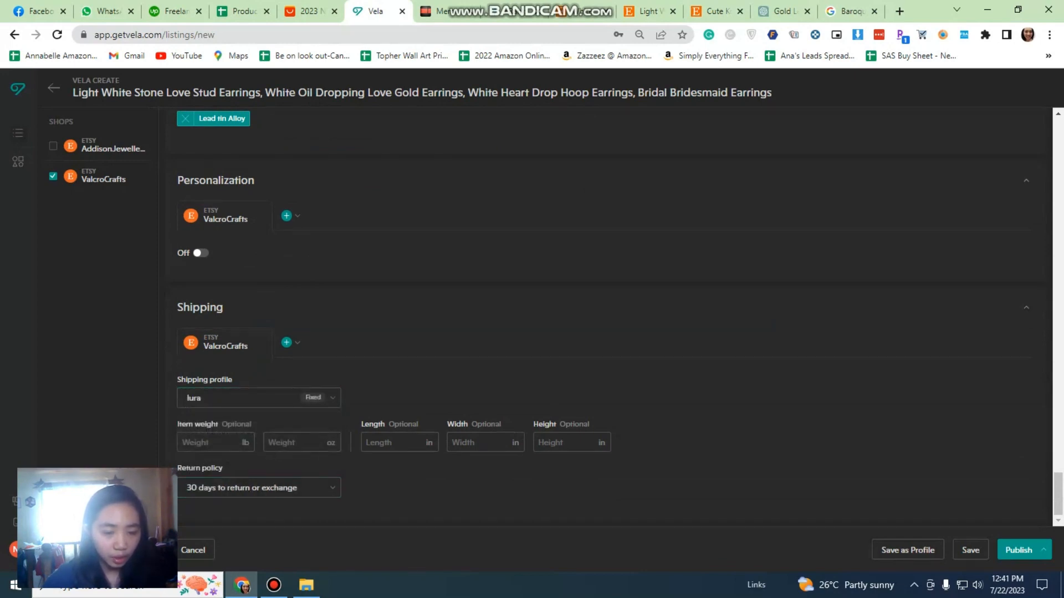
- Review the new listing's title, description, tags, price, category and optional attributes before publishing
scroll(620, 314, up, 5)
scroll(620, 314, down, 4)
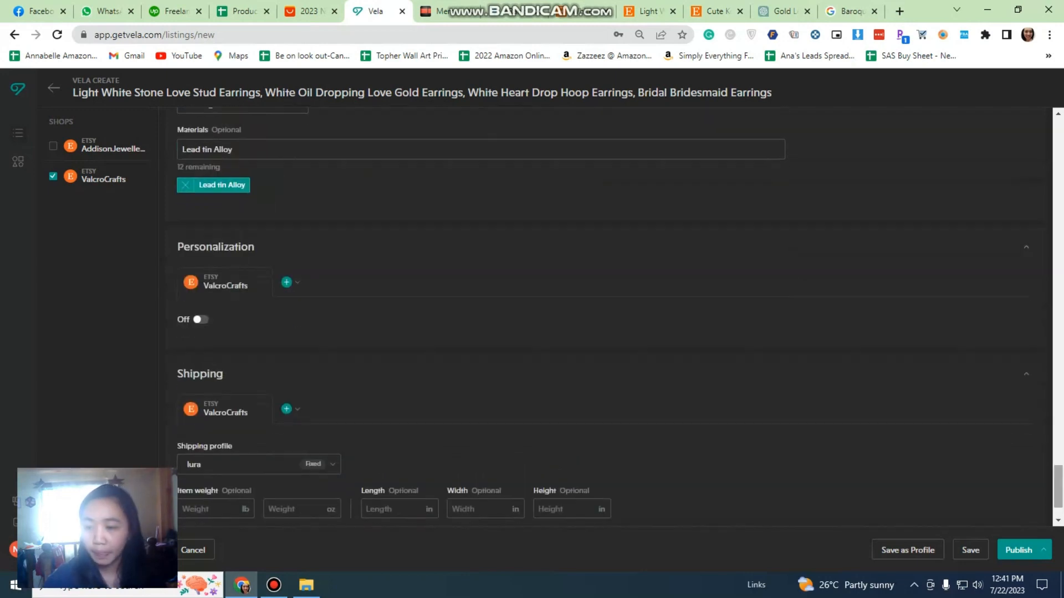
scroll(606, 314, up, 15)
scroll(605, 314, down, 4)
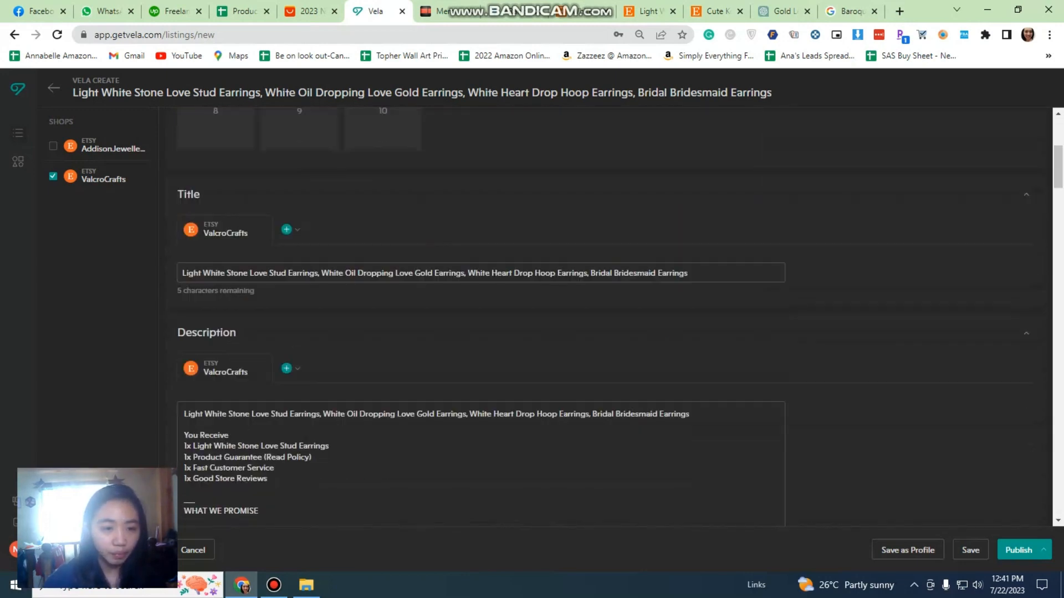
scroll(481, 313, down, 2)
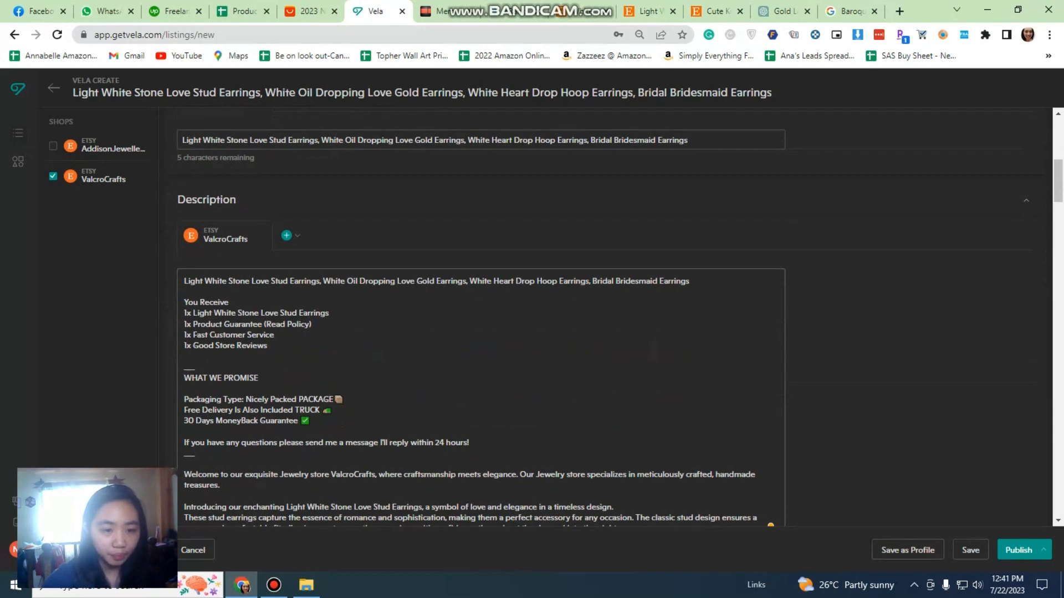
scroll(603, 316, down, 7)
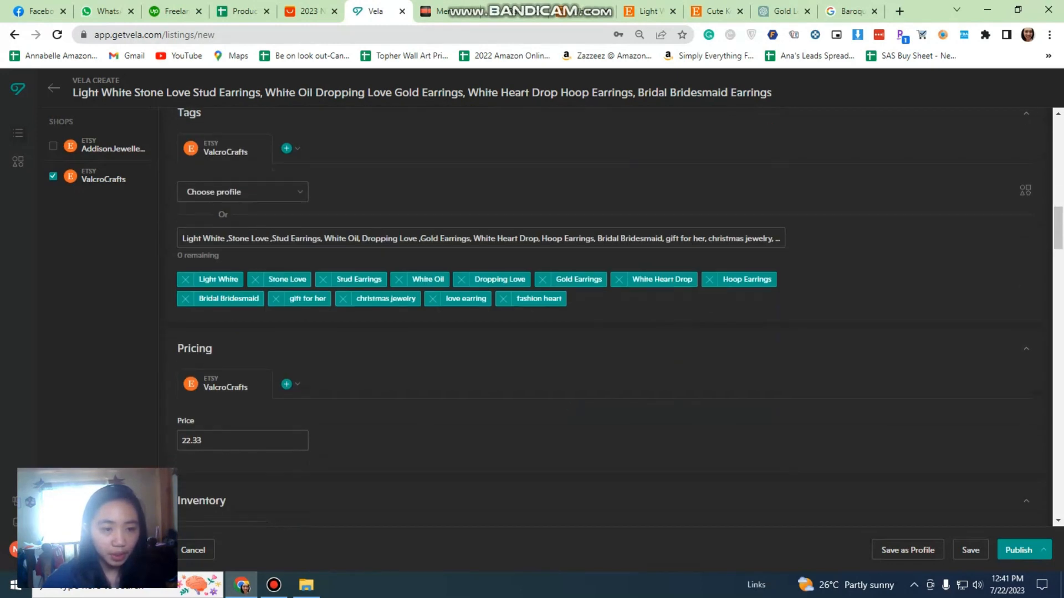
scroll(603, 318, down, 12)
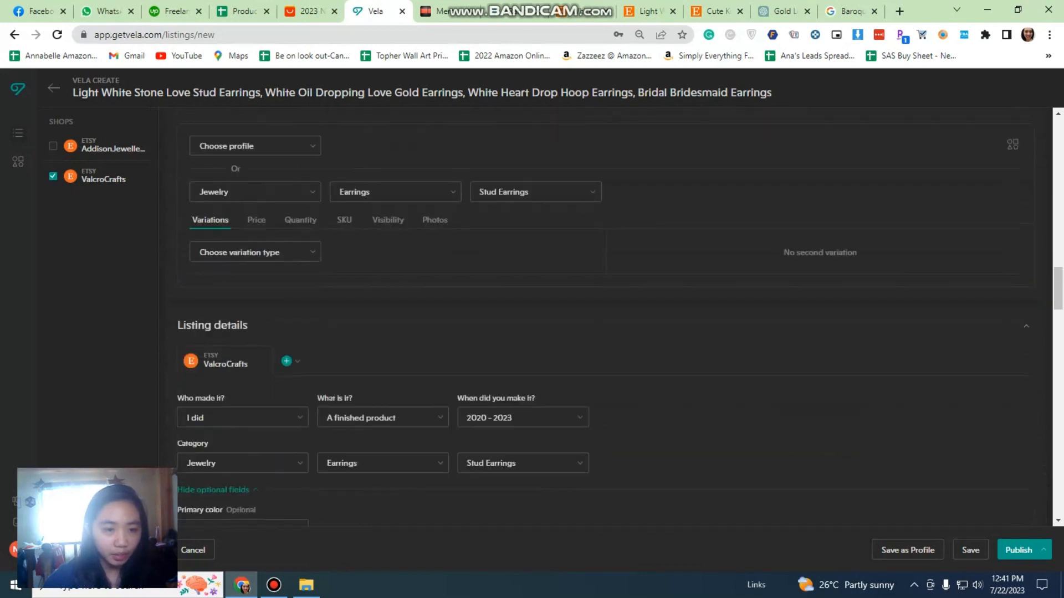
scroll(604, 318, down, 5)
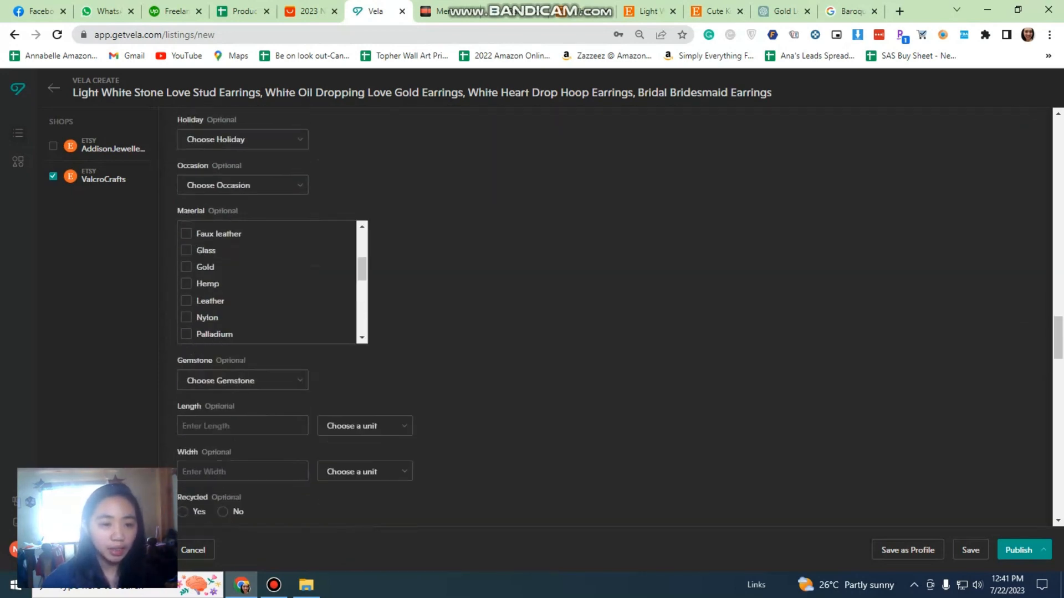
scroll(603, 317, down, 2)
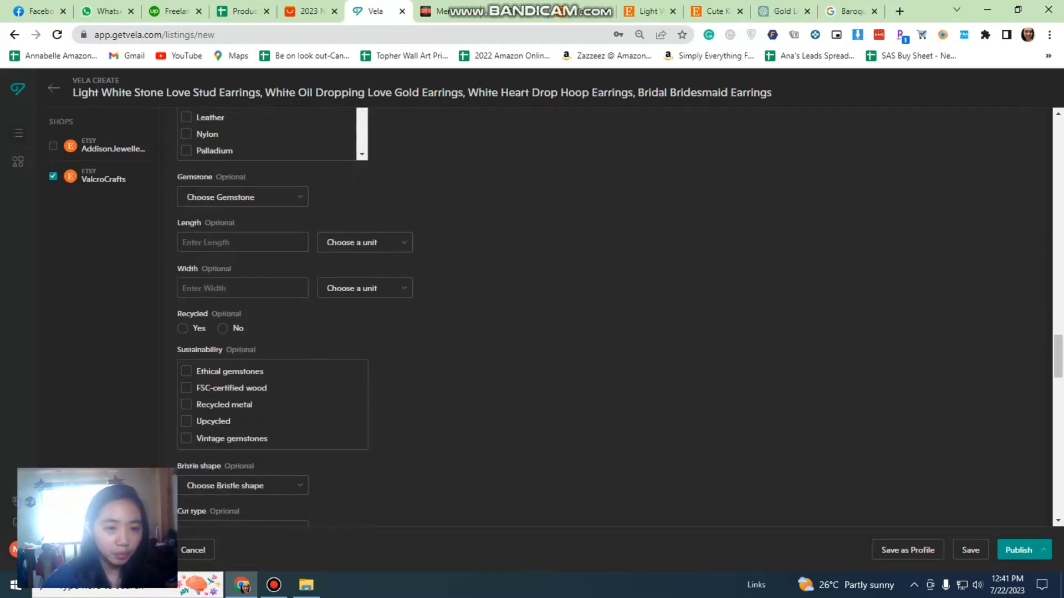
scroll(603, 318, down, 8)
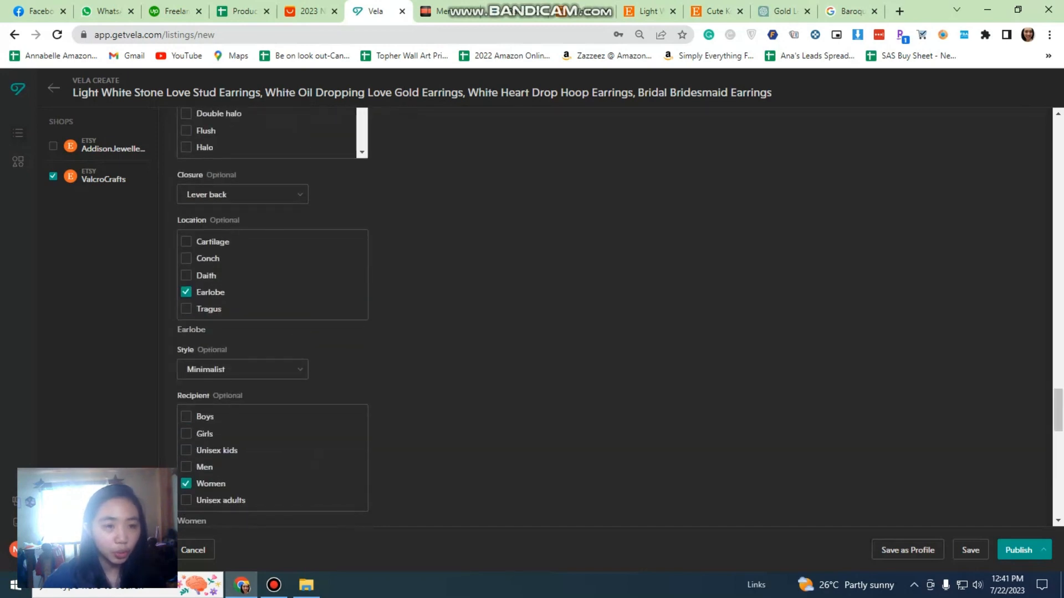
scroll(604, 317, up, 4)
scroll(603, 317, up, 12)
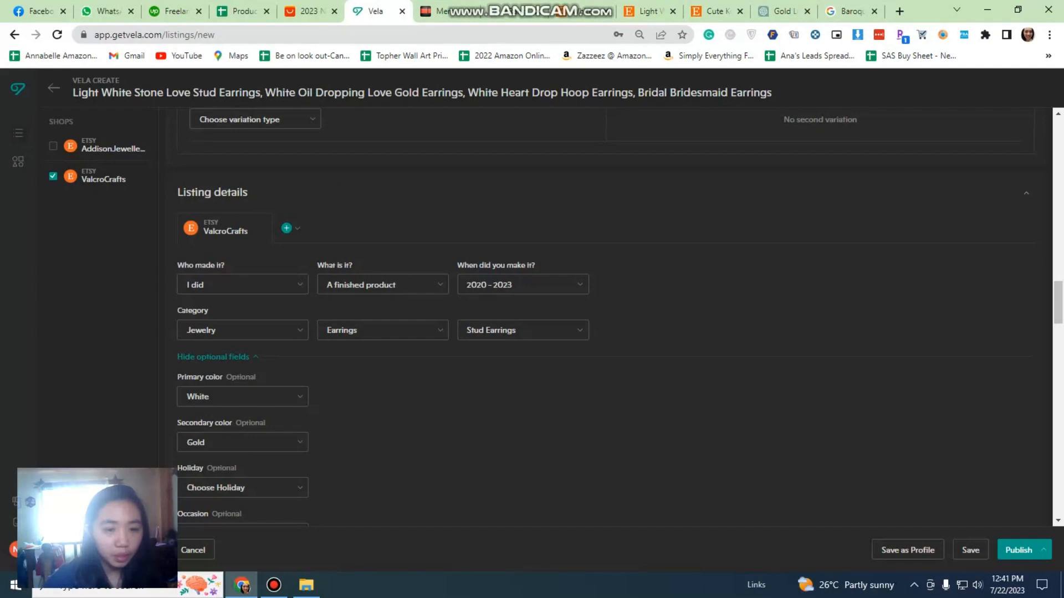
scroll(603, 318, down, 12)
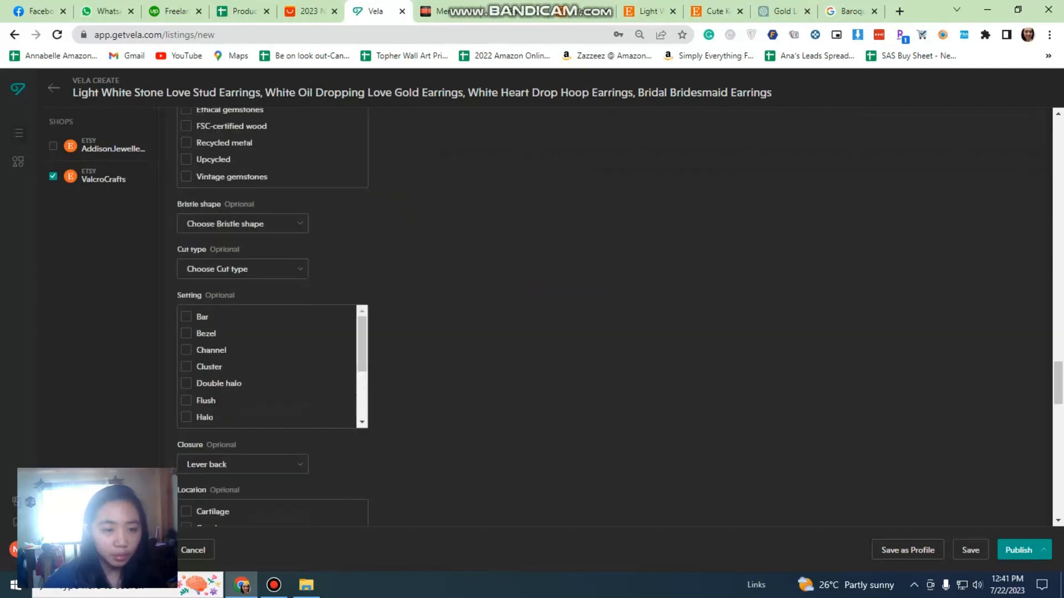
- Publish the stud earrings listing to the ValcroCrafts Etsy shop as a draft
click(1018, 550)
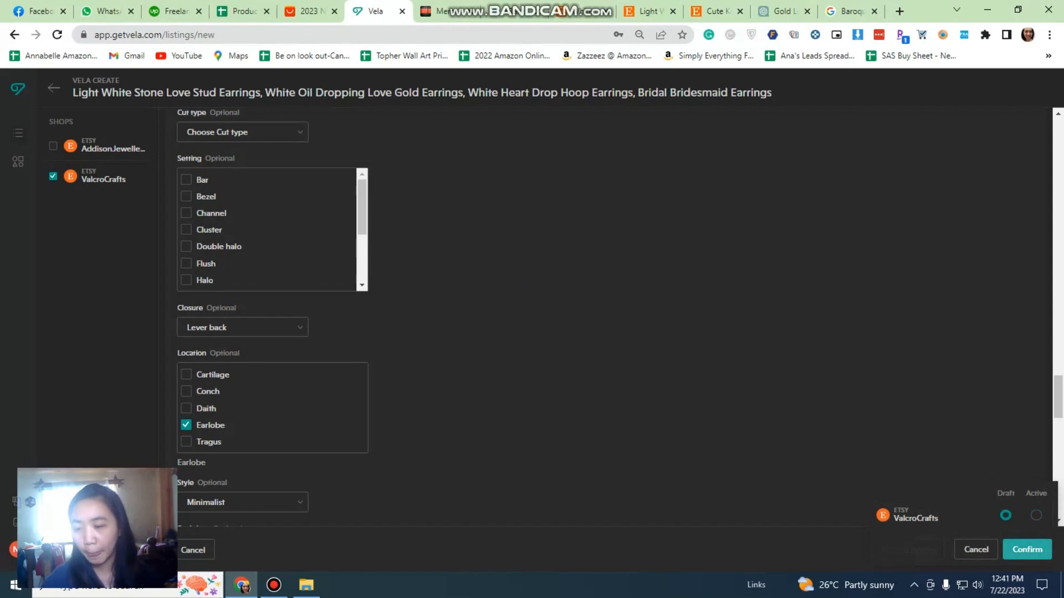
click(1018, 549)
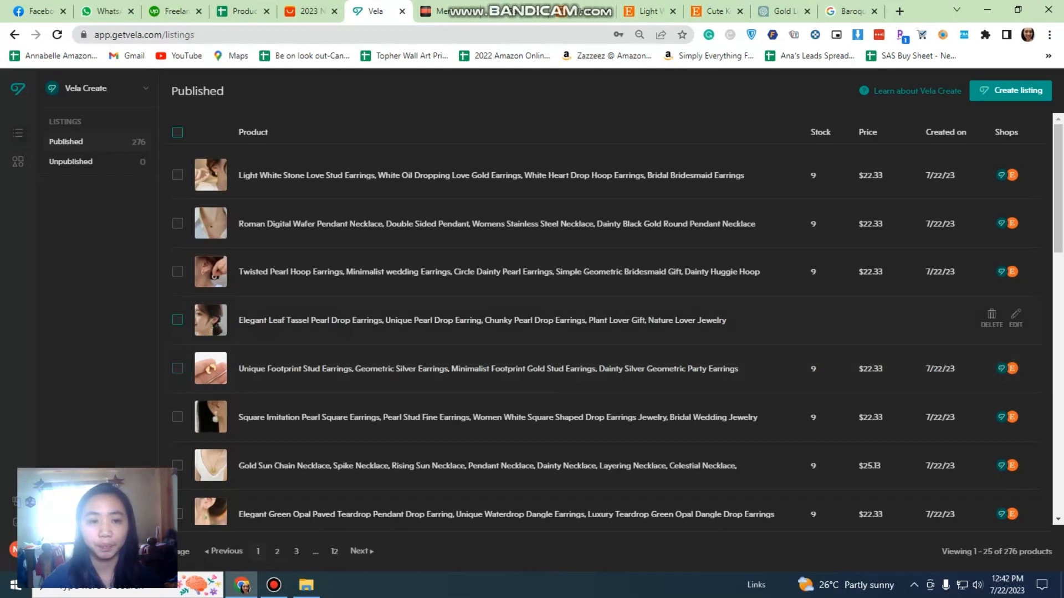
scroll(610, 360, down, 4)
scroll(609, 360, up, 4)
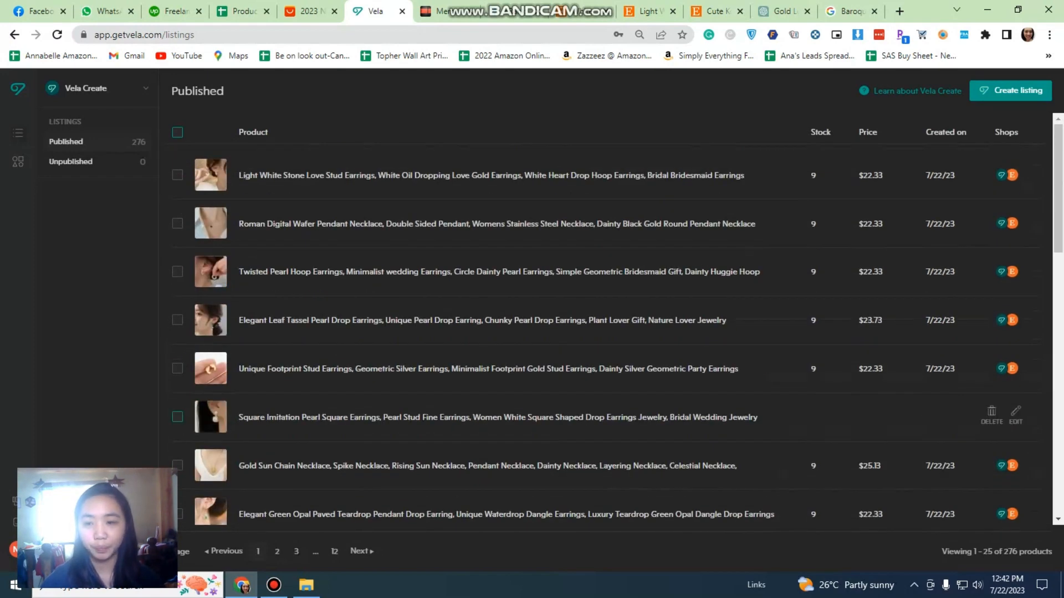
scroll(609, 333, down, 4)
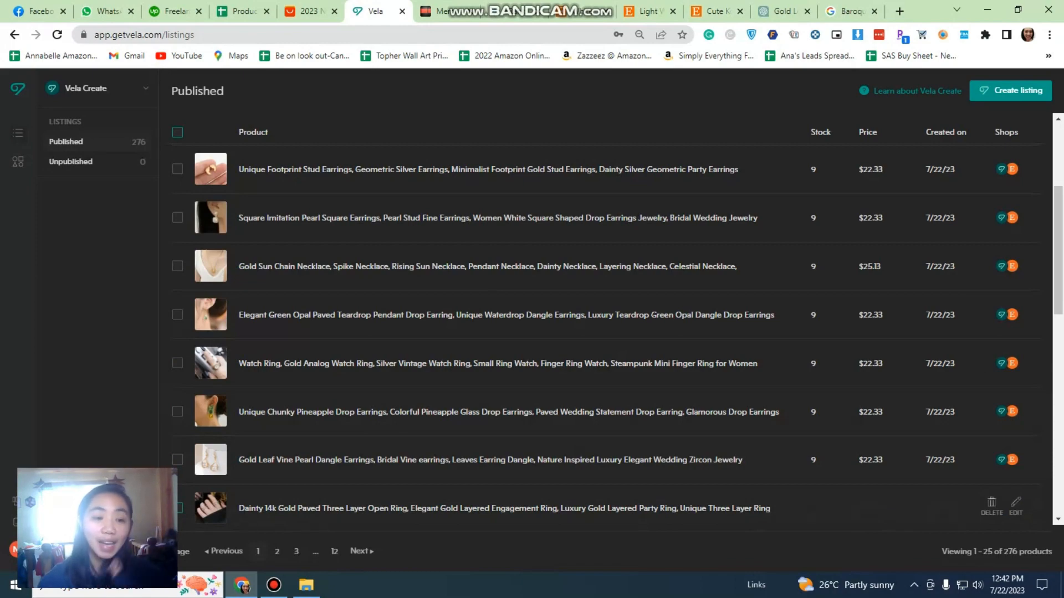
click(274, 585)
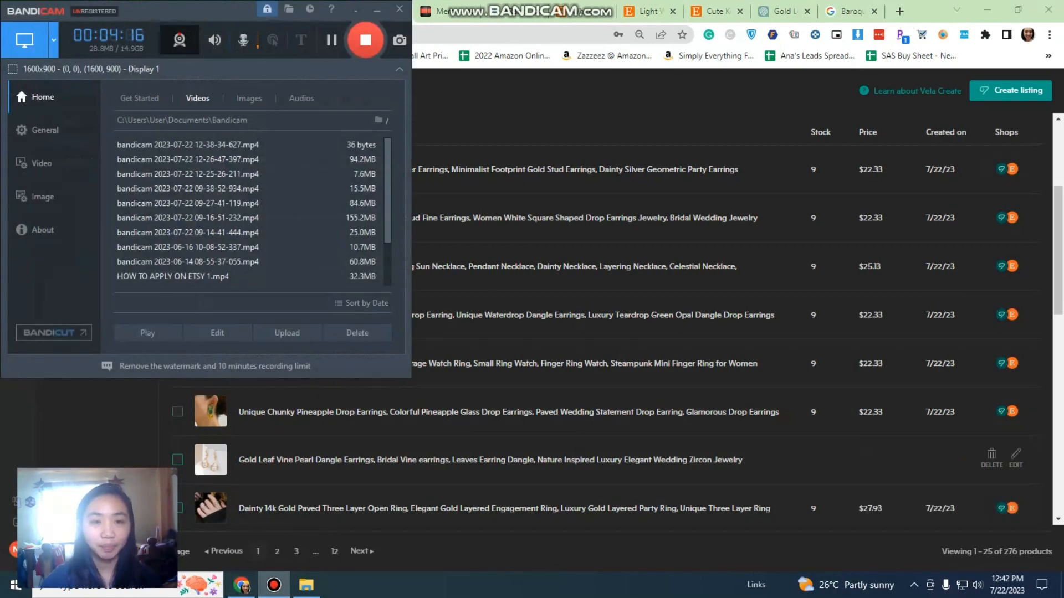